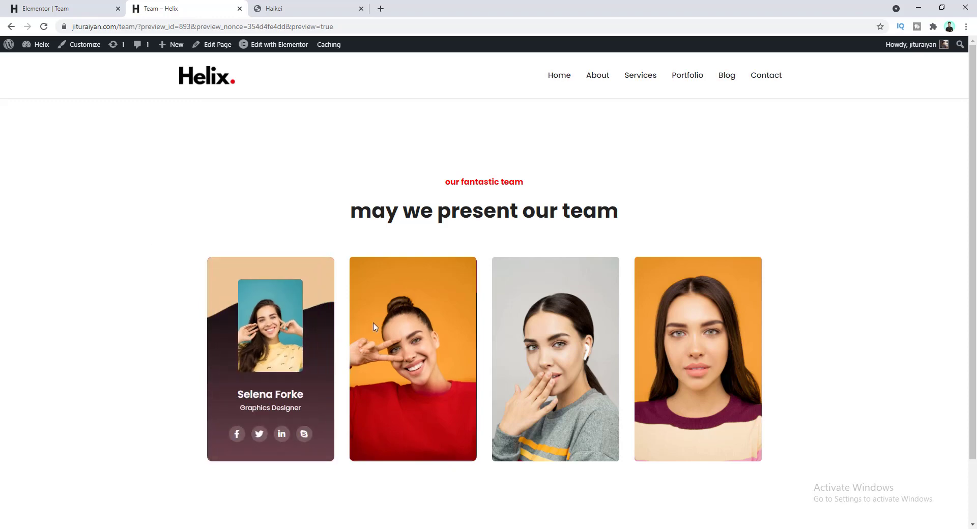
Check the team cards' hover overlays, then add --paddingTop: 30%; to the card's custom CSS.
{"action": "mouse_move", "coordinate": [374, 326]}
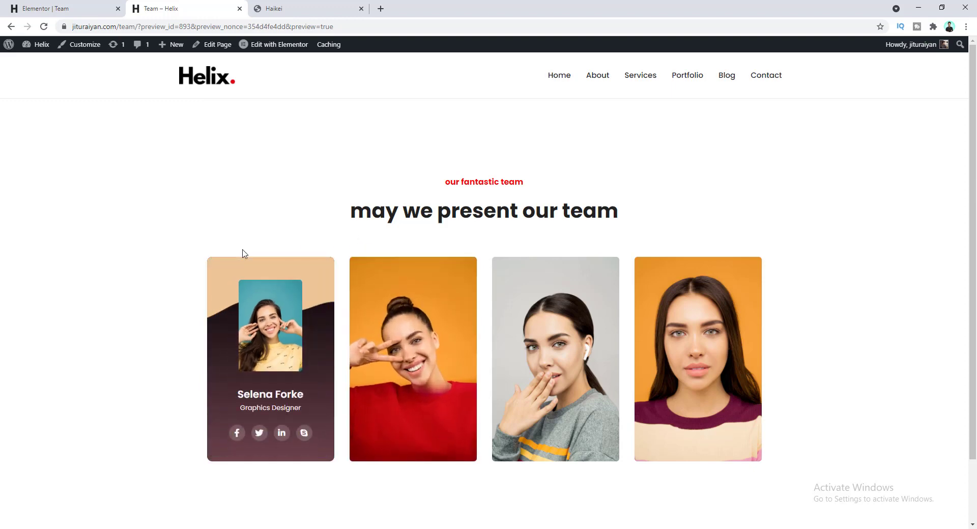
{"action": "mouse_move", "coordinate": [393, 312]}
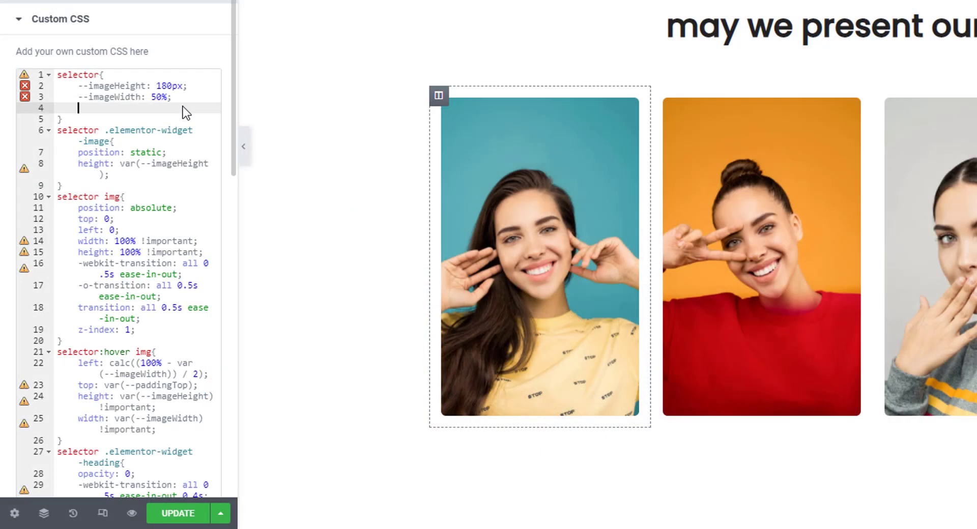
{"action": "type", "text": "--paddingTop"}
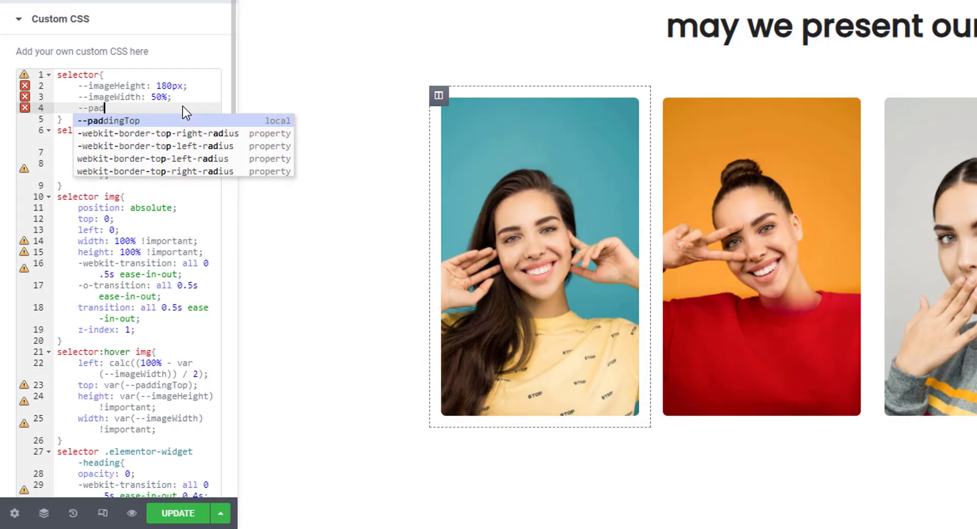
{"action": "type", "text": ": 30%;"}
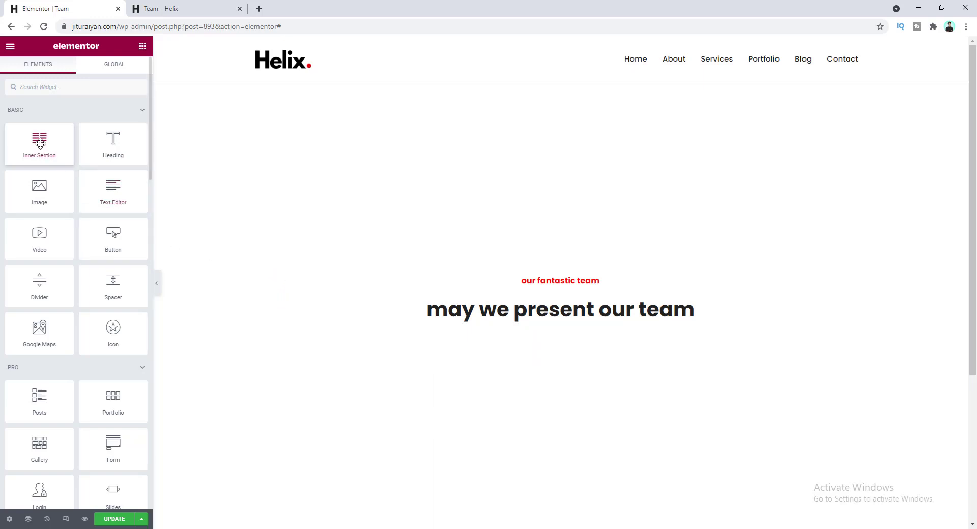
Drop an inner section under the team heading and add two columns, making four in total.
{"action": "left_click_drag", "start_coordinate": [37, 143], "coordinate": [519, 336]}
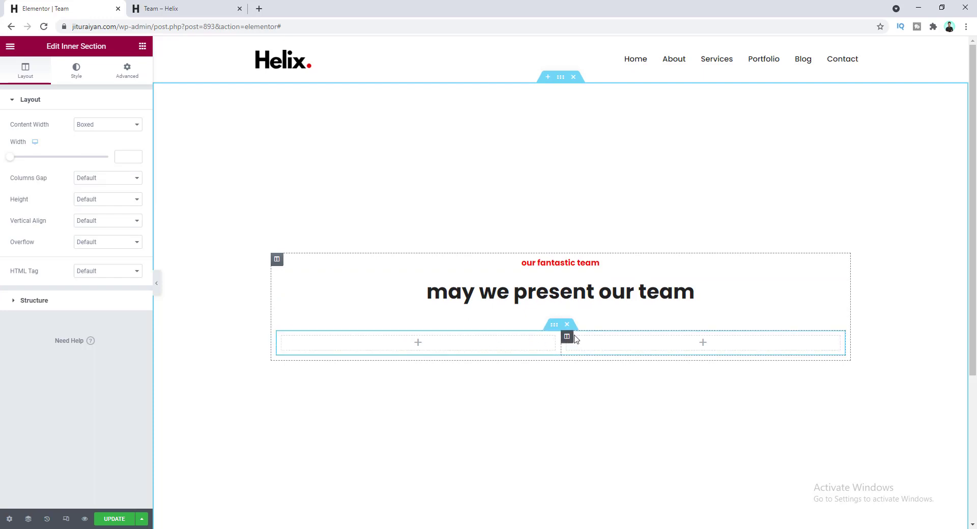
{"action": "right_click", "coordinate": [567, 338]}
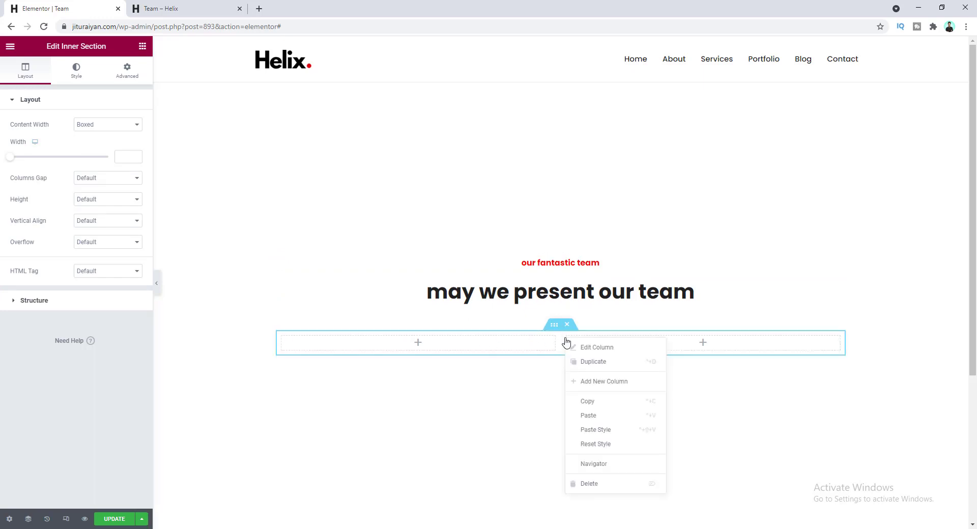
{"action": "left_click", "coordinate": [587, 382]}
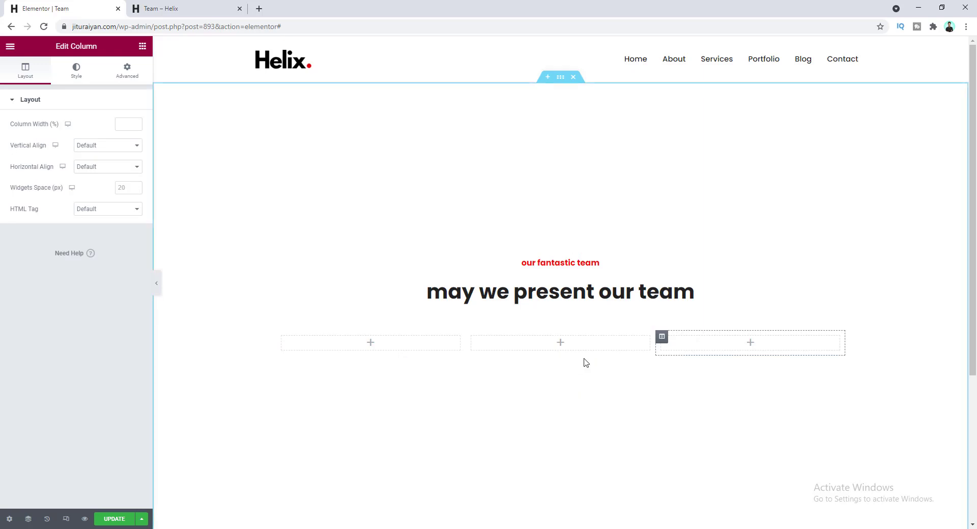
{"action": "right_click", "coordinate": [660, 337]}
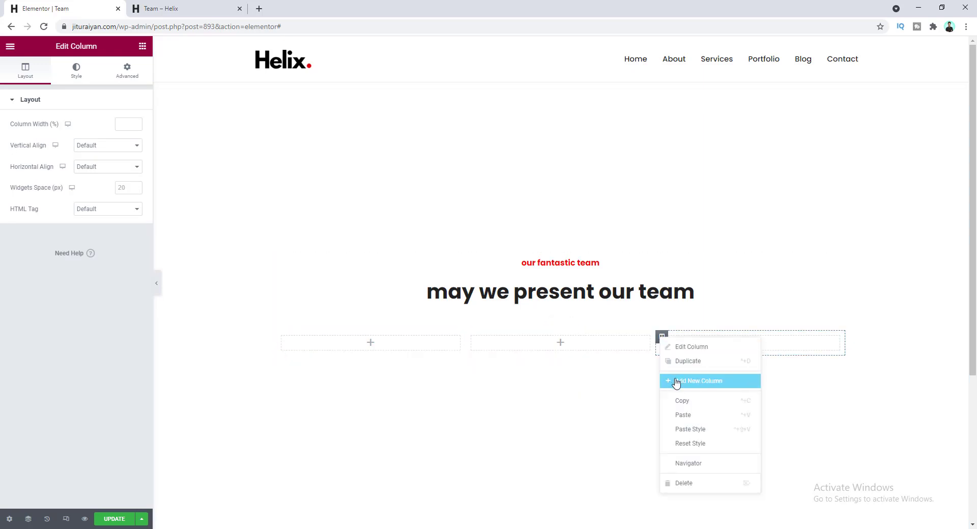
{"action": "left_click", "coordinate": [676, 381]}
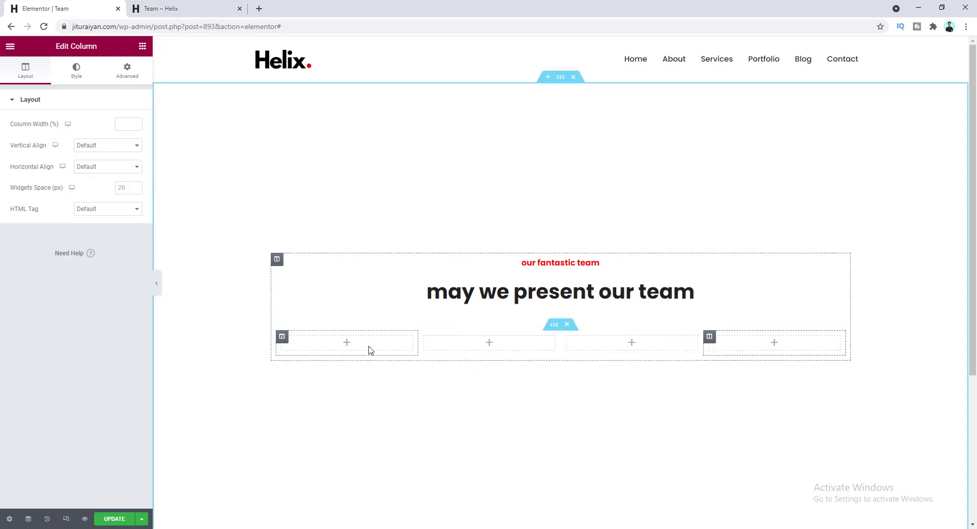
{"action": "left_click", "coordinate": [346, 344]}
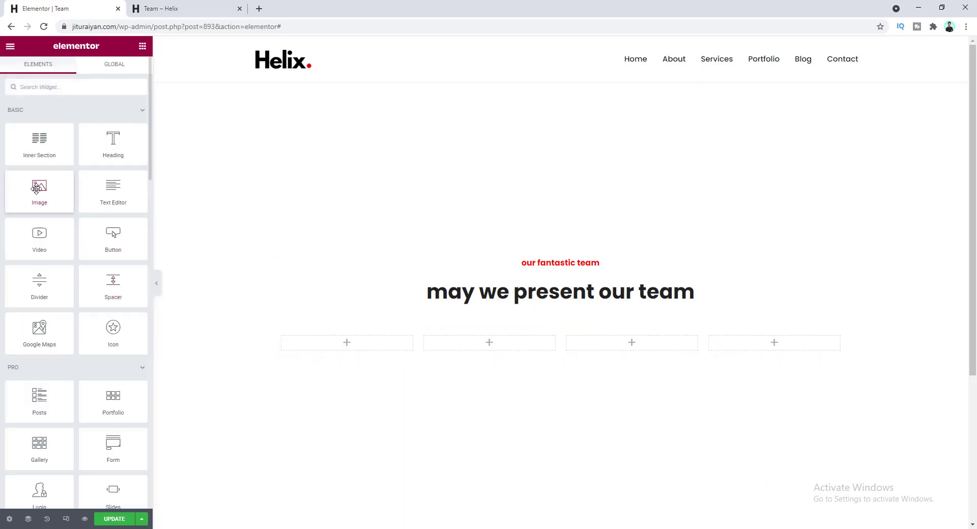
Add an Image widget to column one showing the smiling woman on a teal background.
{"action": "left_click_drag", "start_coordinate": [36, 189], "coordinate": [345, 346]}
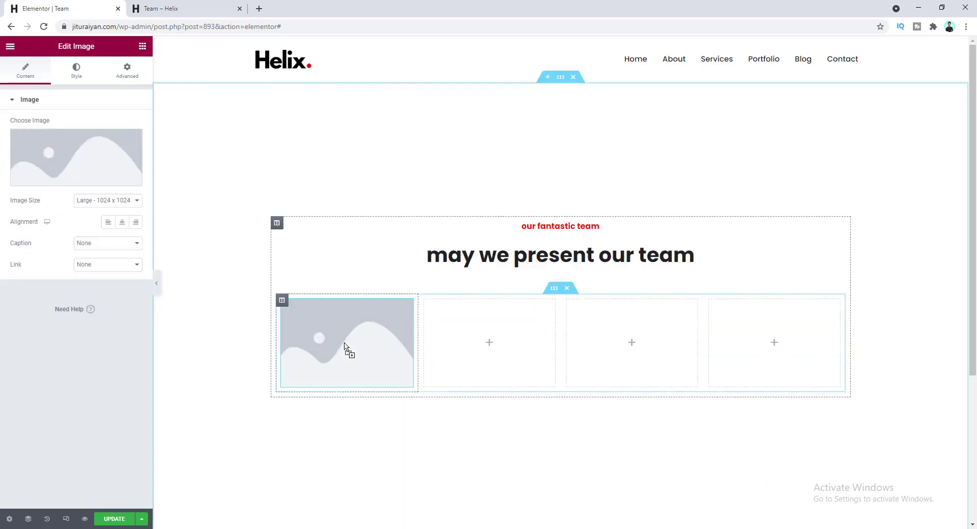
{"action": "left_click", "coordinate": [93, 163]}
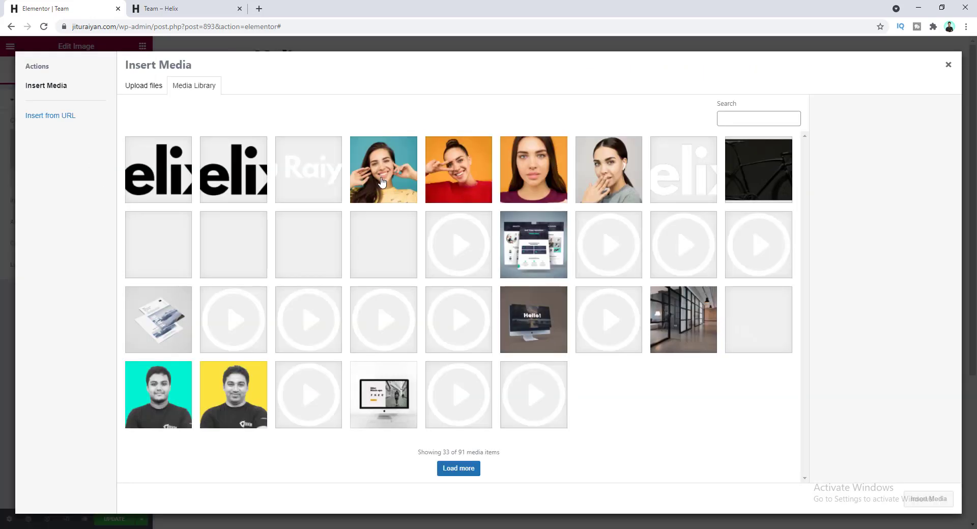
{"action": "left_click", "coordinate": [372, 191]}
{"action": "left_click", "coordinate": [920, 506]}
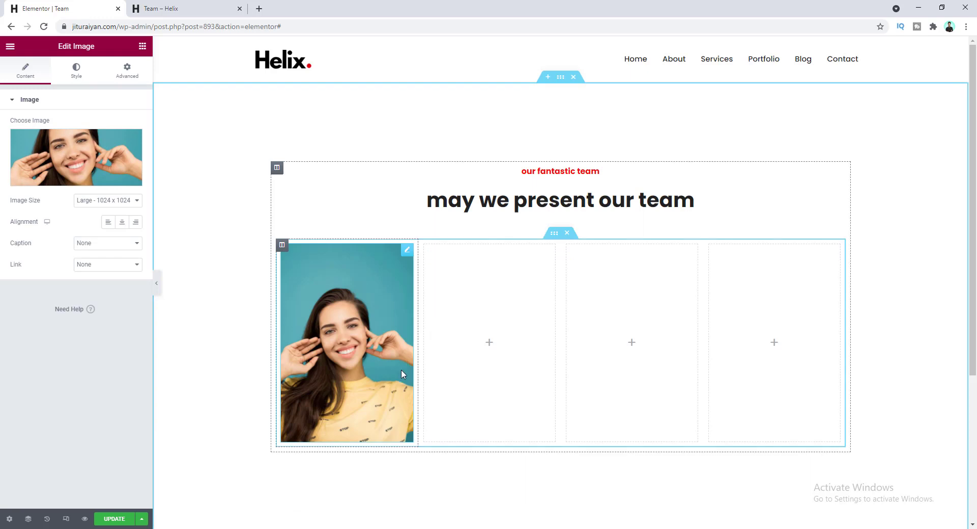
{"action": "scroll", "coordinate": [359, 377], "scroll_direction": "down", "scroll_amount": 1}
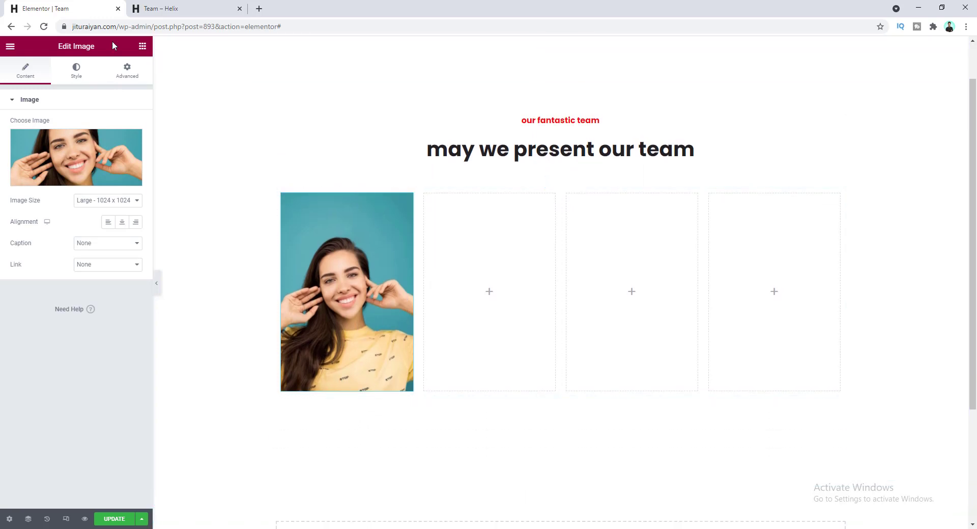
{"action": "left_click", "coordinate": [142, 46]}
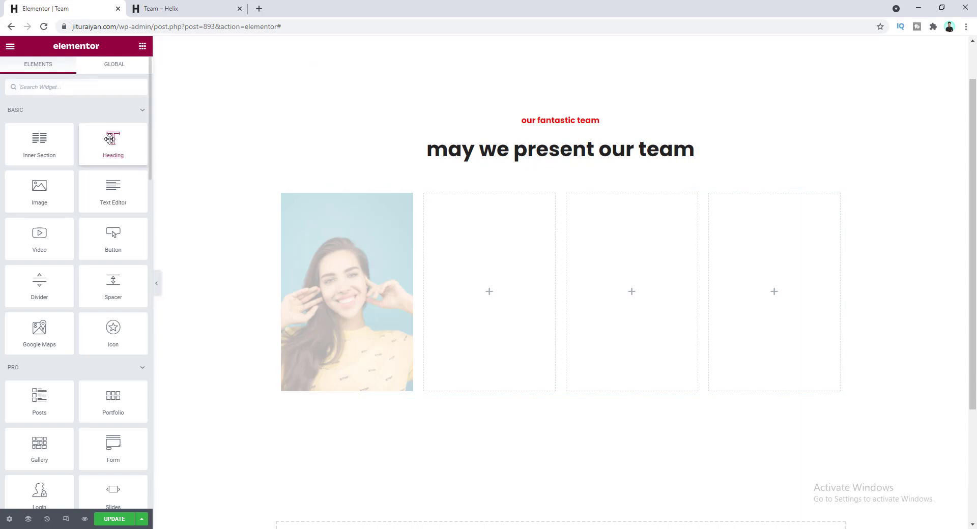
Add a heading below the photo containing the team member's name.
{"action": "left_click_drag", "start_coordinate": [100, 136], "coordinate": [351, 392]}
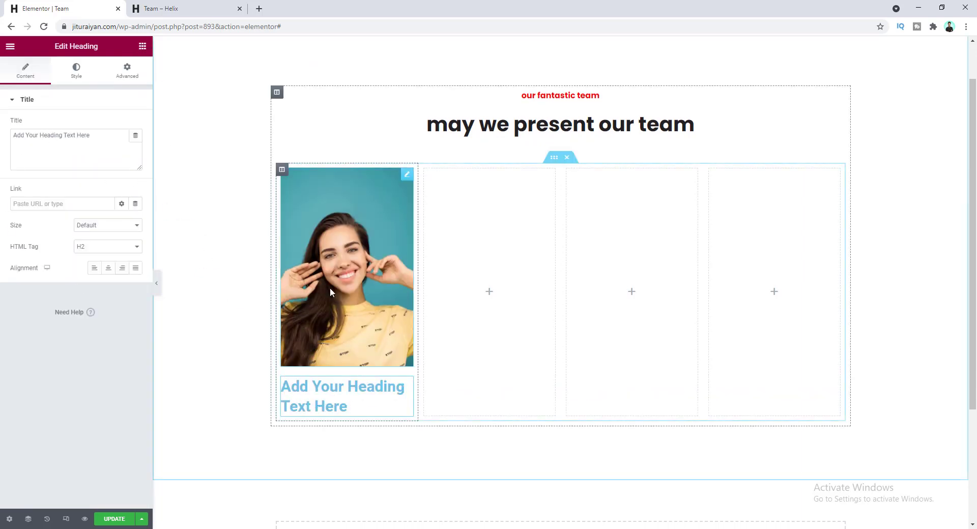
{"action": "left_click_drag", "start_coordinate": [13, 135], "coordinate": [3, 151]}
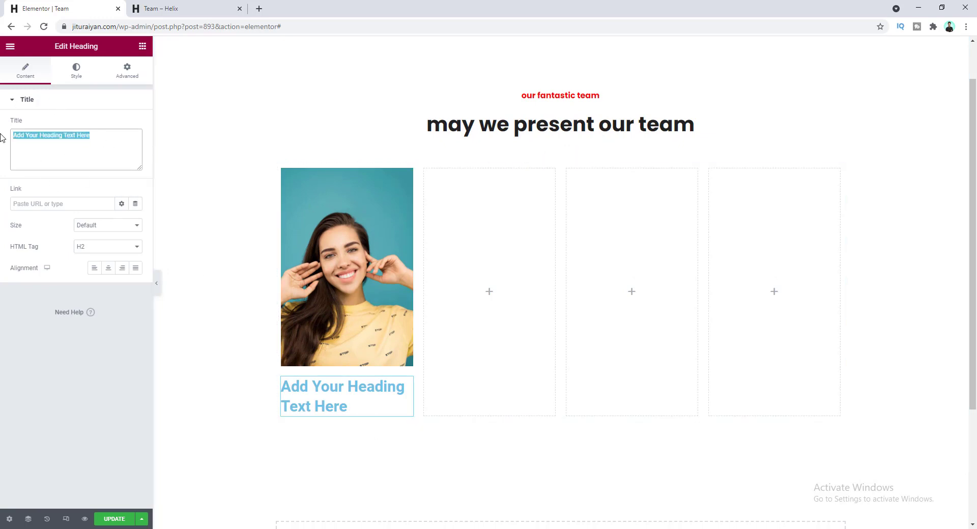
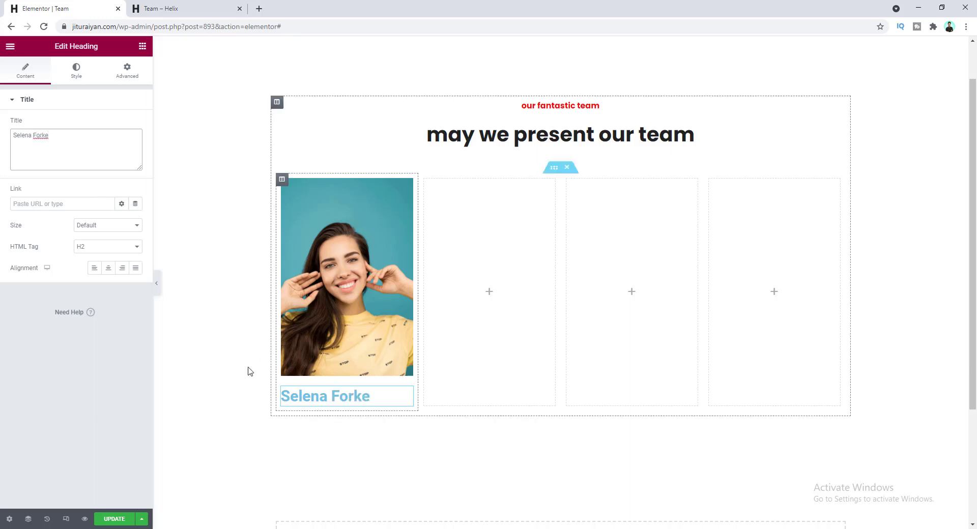
Duplicate the name heading and retitle the copy 'Graphics Designer'.
{"action": "right_click", "coordinate": [373, 400]}
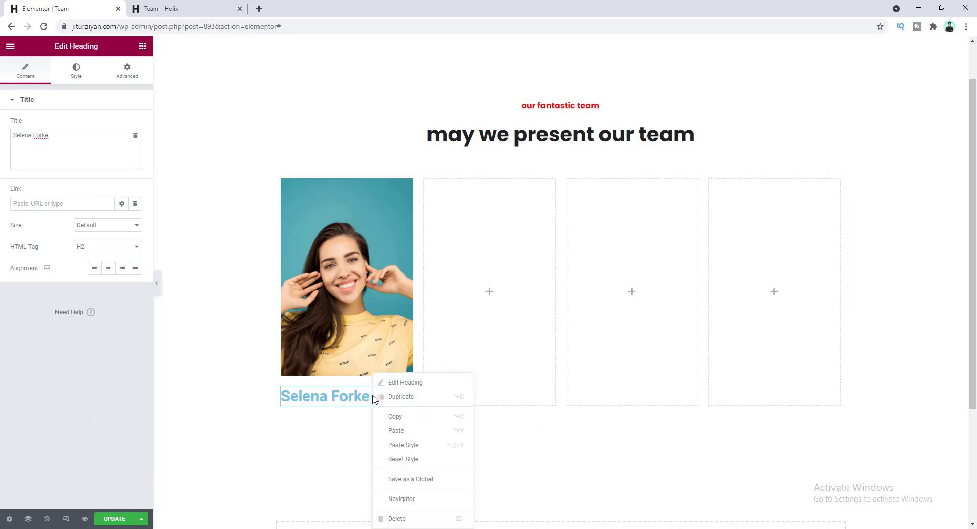
{"action": "left_click", "coordinate": [412, 400]}
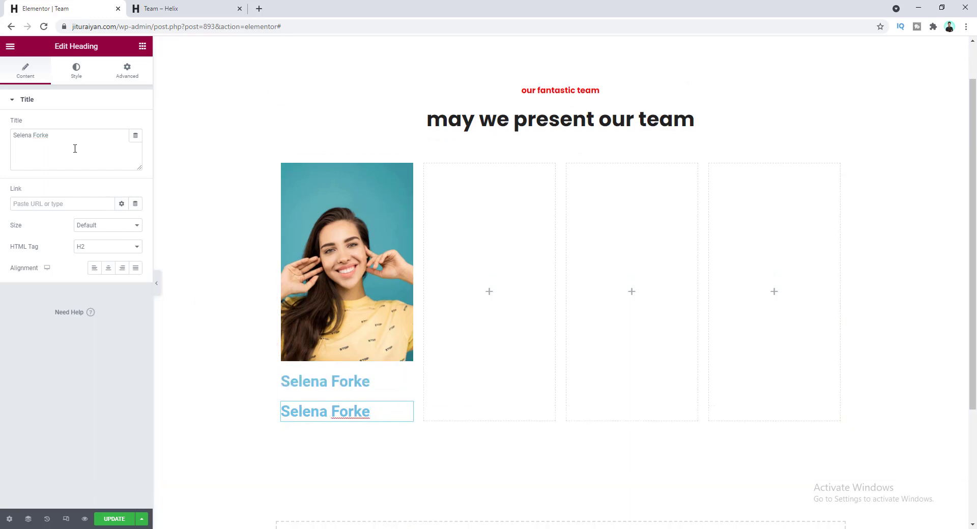
{"action": "left_click_drag", "start_coordinate": [75, 148], "coordinate": [3, 143]}
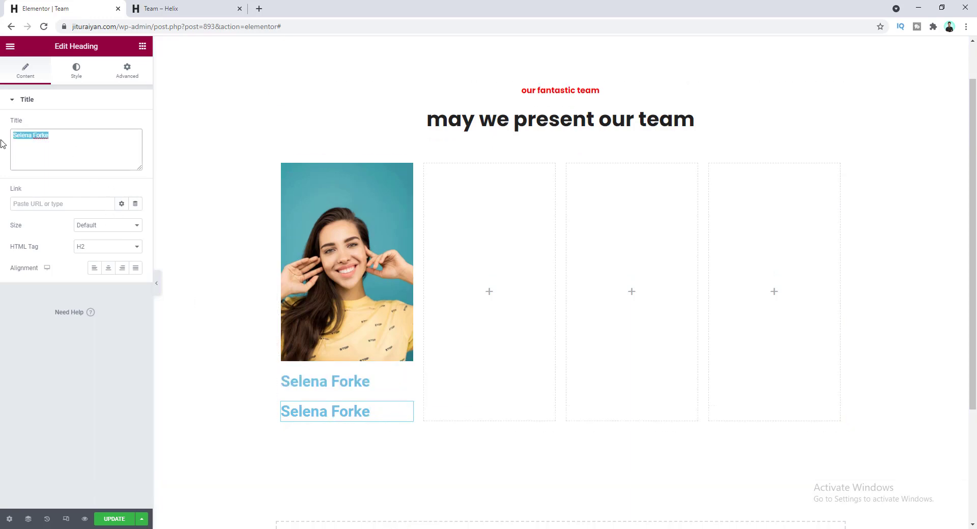
{"action": "type", "text": "Graphics Desig"}
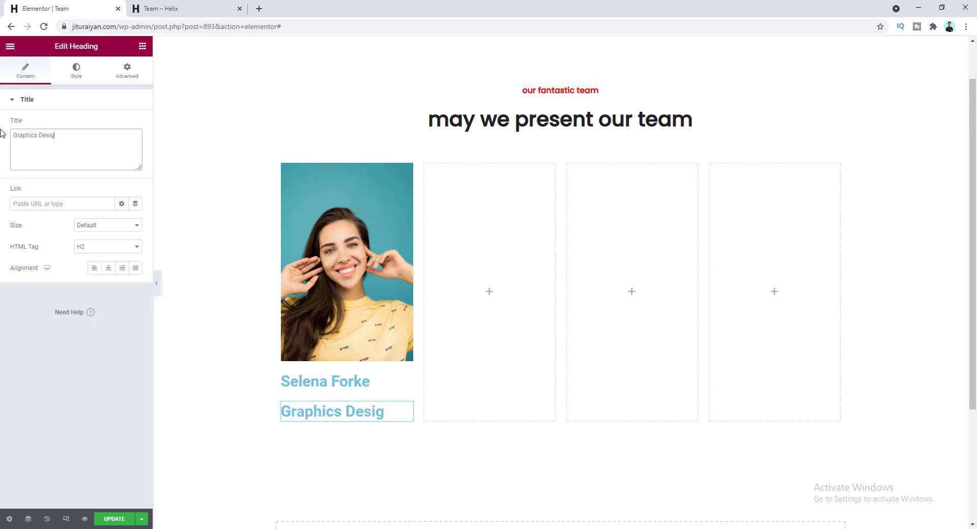
{"action": "type", "text": "ner"}
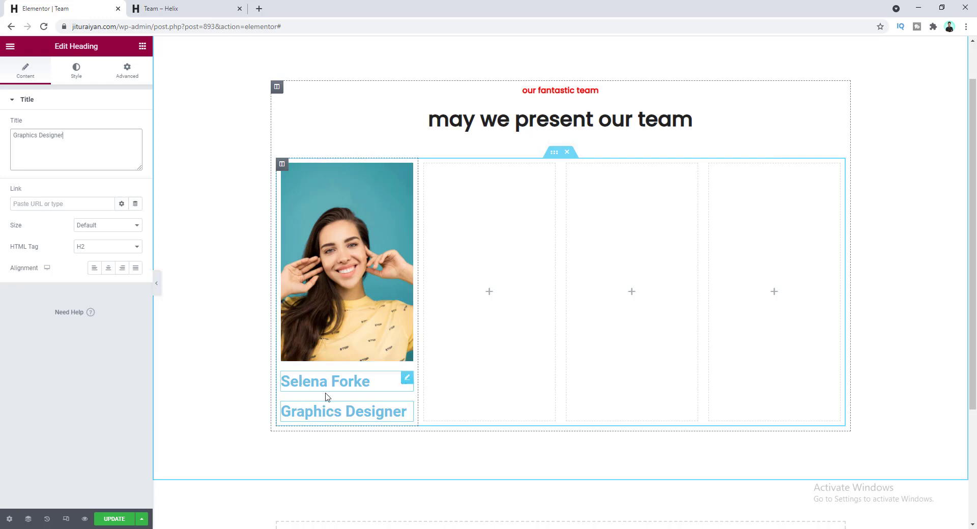
Place a Social Icons widget below the Graphics Designer heading.
{"action": "left_click", "coordinate": [143, 47]}
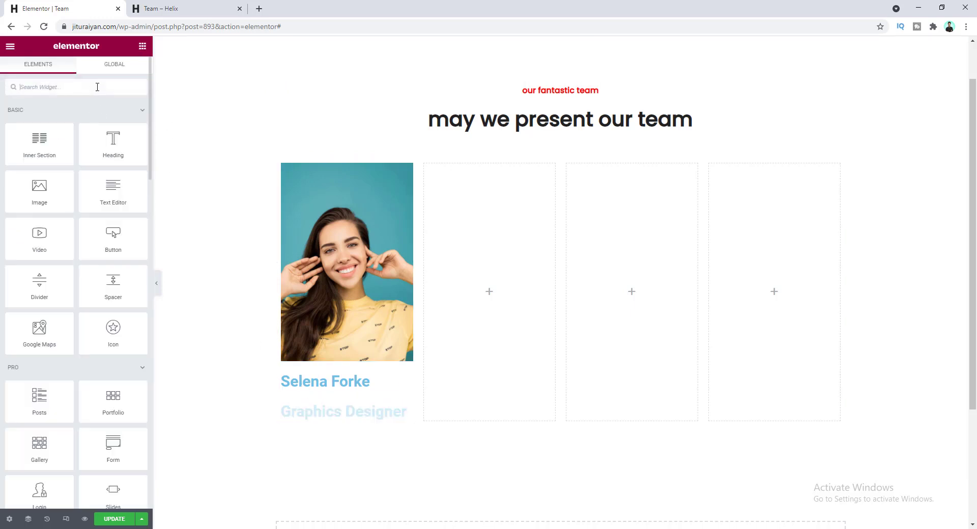
{"action": "type", "text": "soci"}
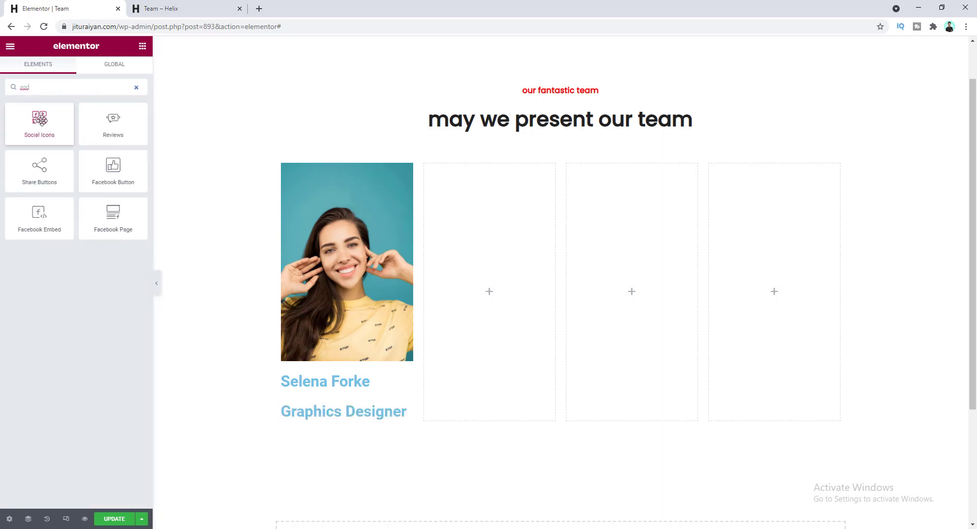
{"action": "left_click_drag", "start_coordinate": [41, 120], "coordinate": [327, 413]}
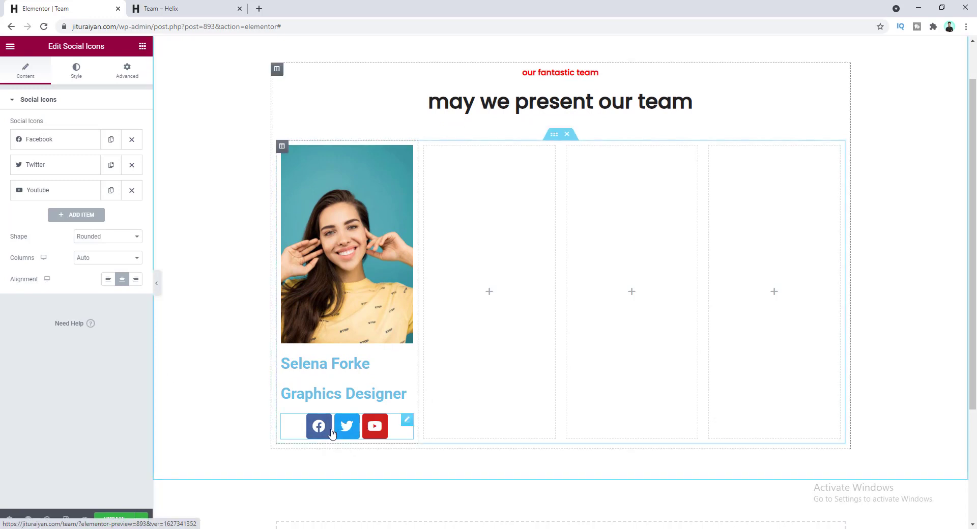
Replace the Facebook icon with the plain Facebook F icon.
{"action": "left_click", "coordinate": [49, 140]}
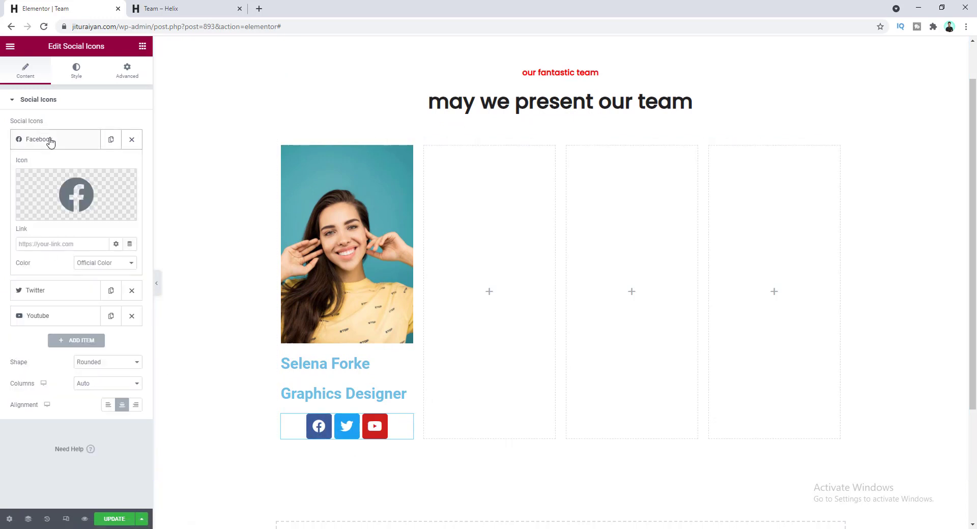
{"action": "left_click", "coordinate": [82, 188]}
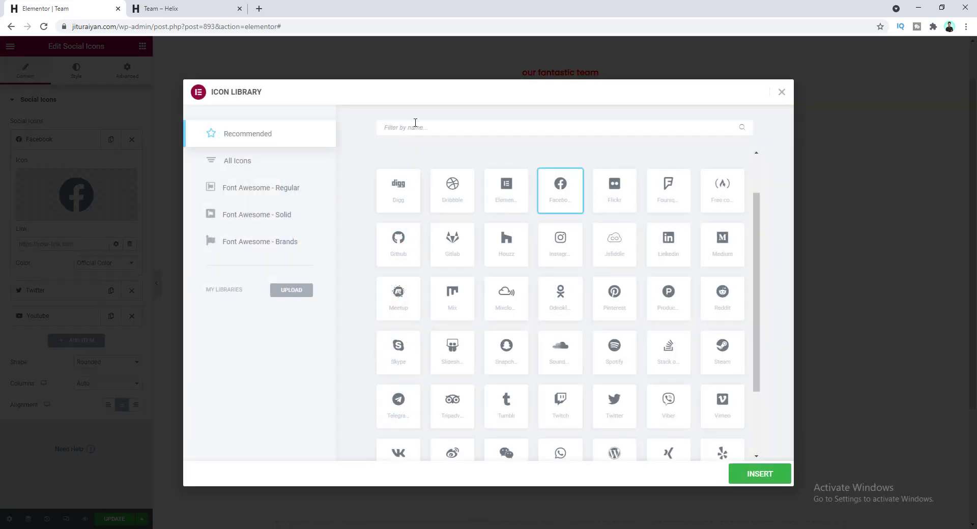
{"action": "type", "text": "face"}
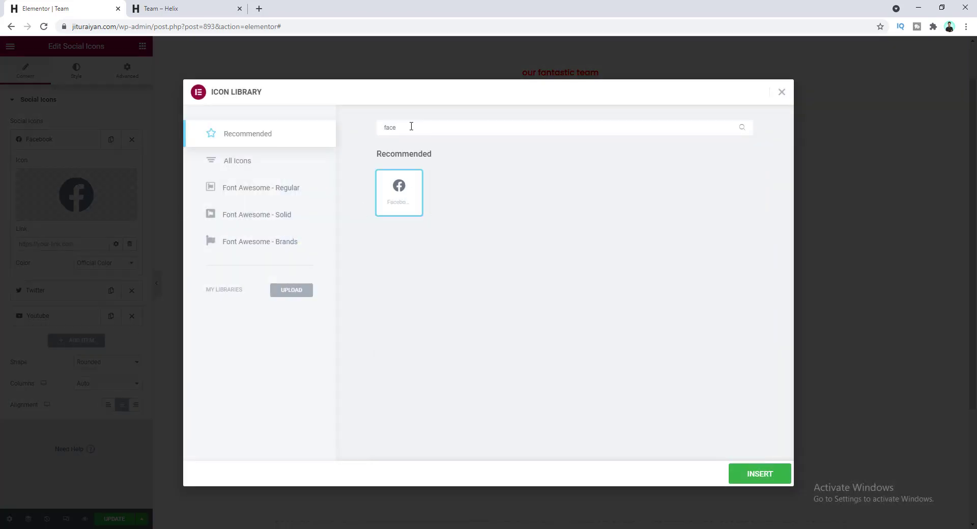
{"action": "left_click", "coordinate": [257, 162]}
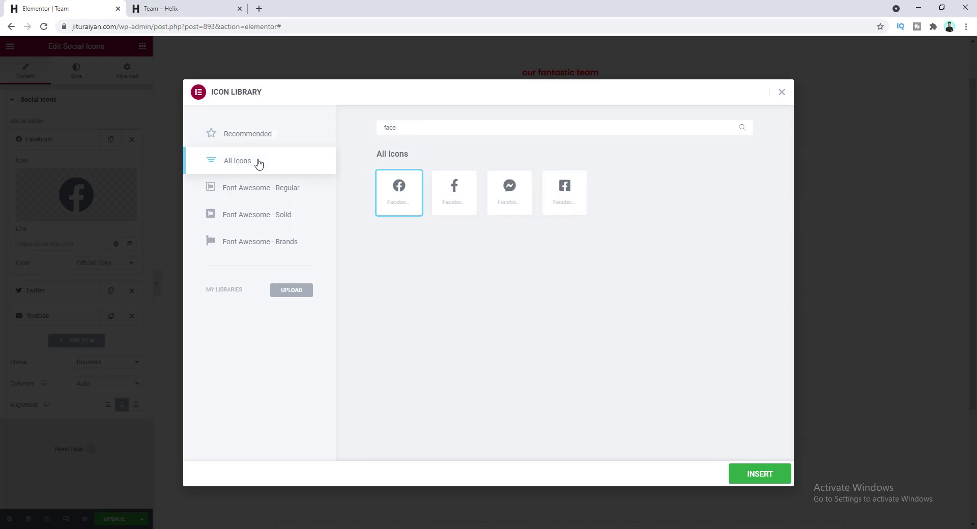
{"action": "left_click", "coordinate": [454, 201]}
{"action": "left_click", "coordinate": [746, 475]}
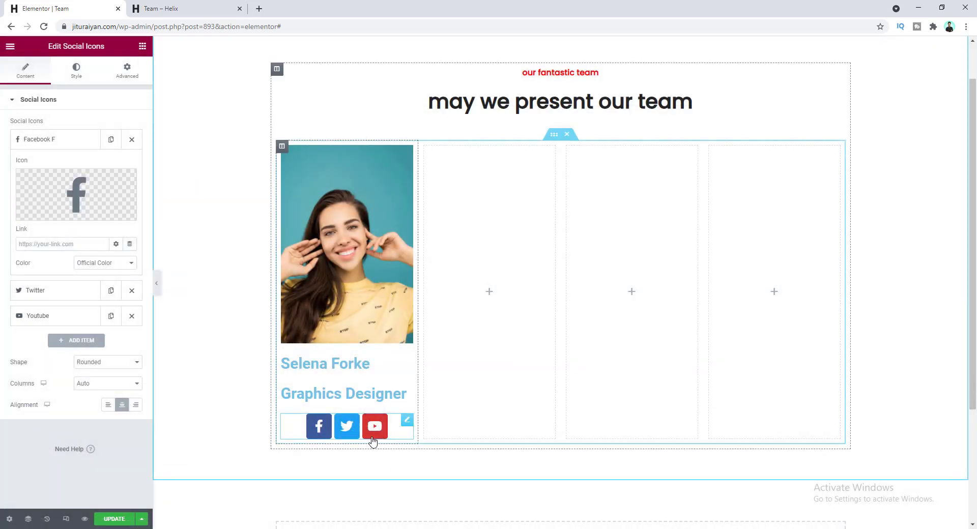
Swap the YouTube icon for the LinkedIn icon.
{"action": "left_click", "coordinate": [39, 316]}
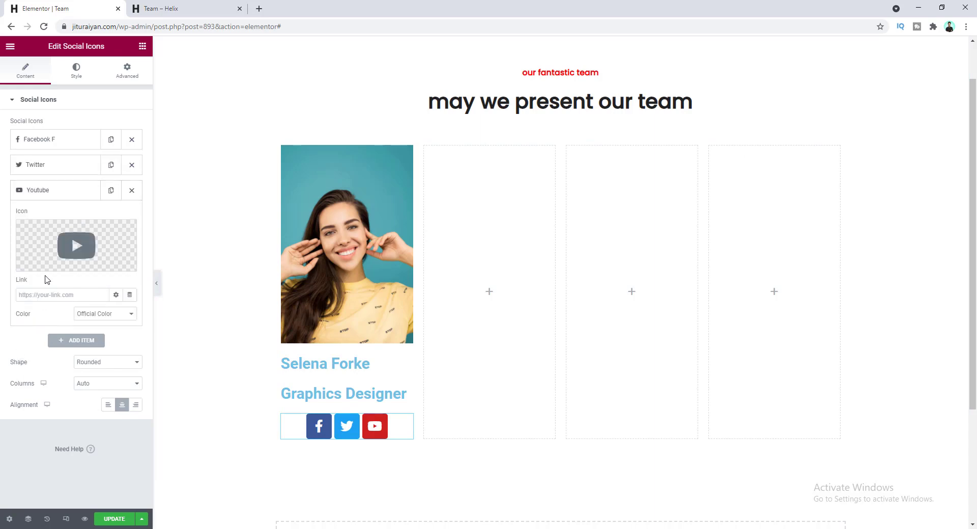
{"action": "left_click", "coordinate": [74, 246]}
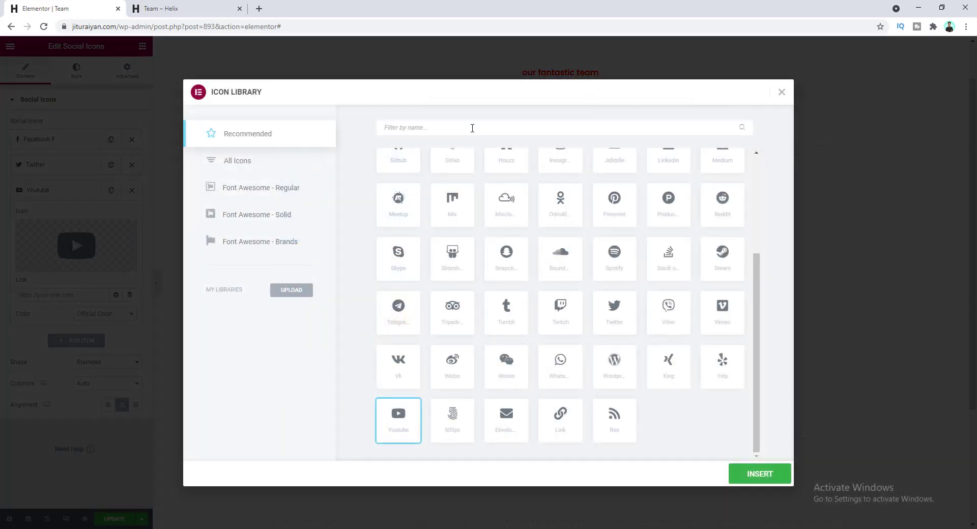
{"action": "left_click", "coordinate": [472, 128]}
{"action": "type", "text": "link"}
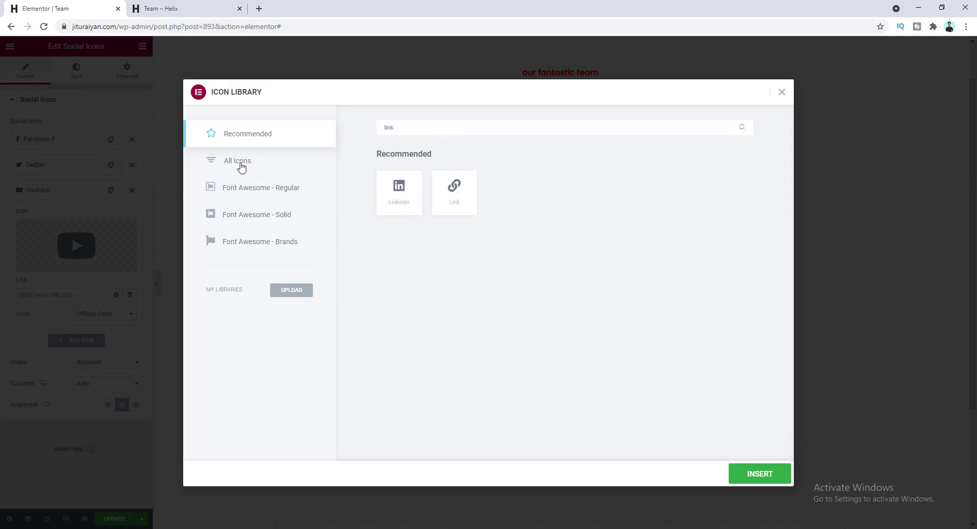
{"action": "left_click", "coordinate": [239, 161]}
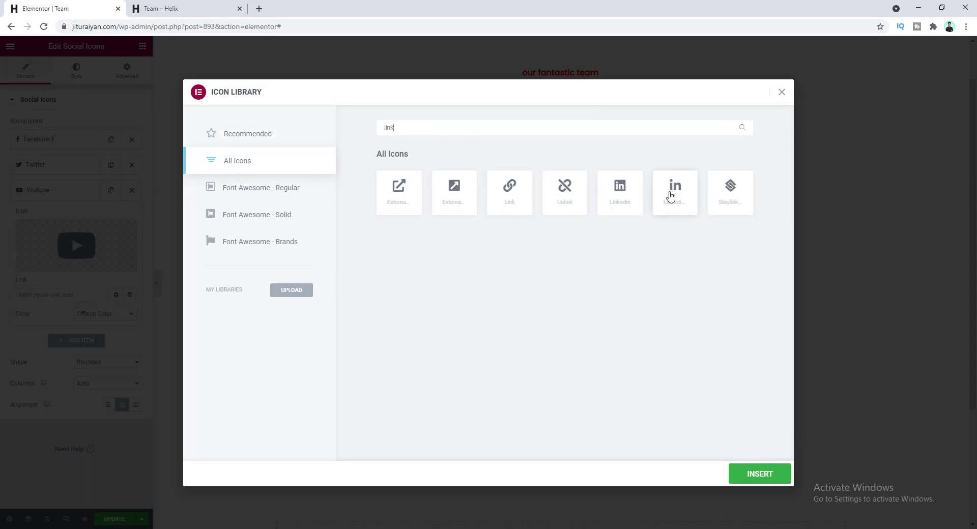
{"action": "left_click", "coordinate": [674, 196]}
{"action": "left_click", "coordinate": [752, 479]}
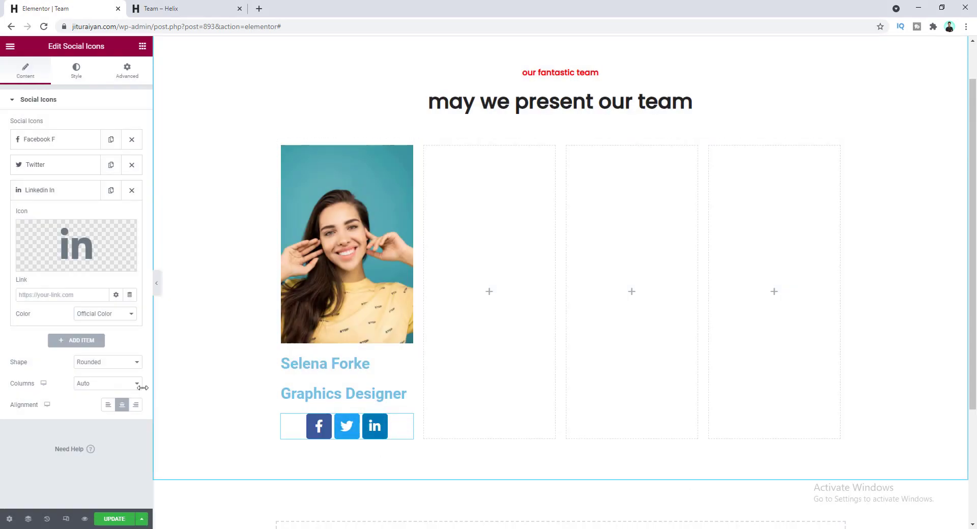
Add a fourth social icon item using the Skype icon.
{"action": "left_click", "coordinate": [96, 341]}
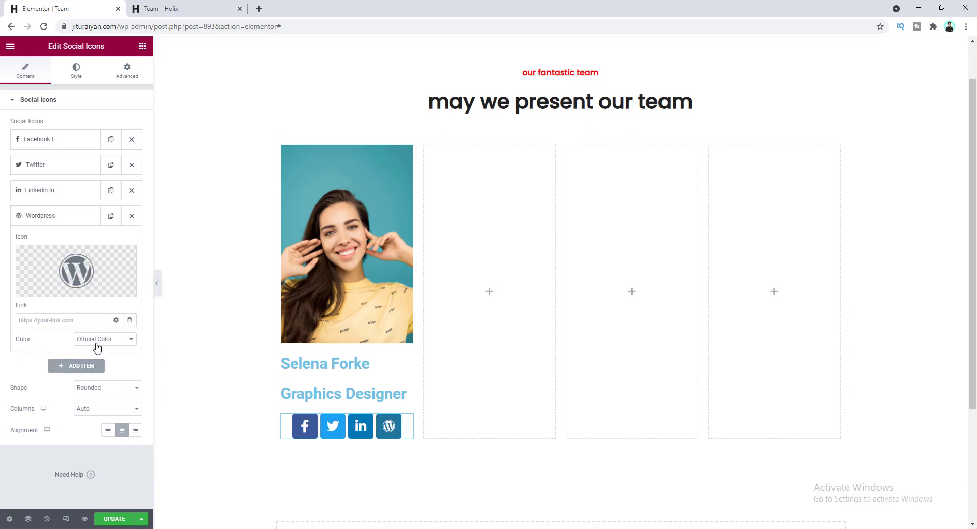
{"action": "left_click", "coordinate": [83, 273]}
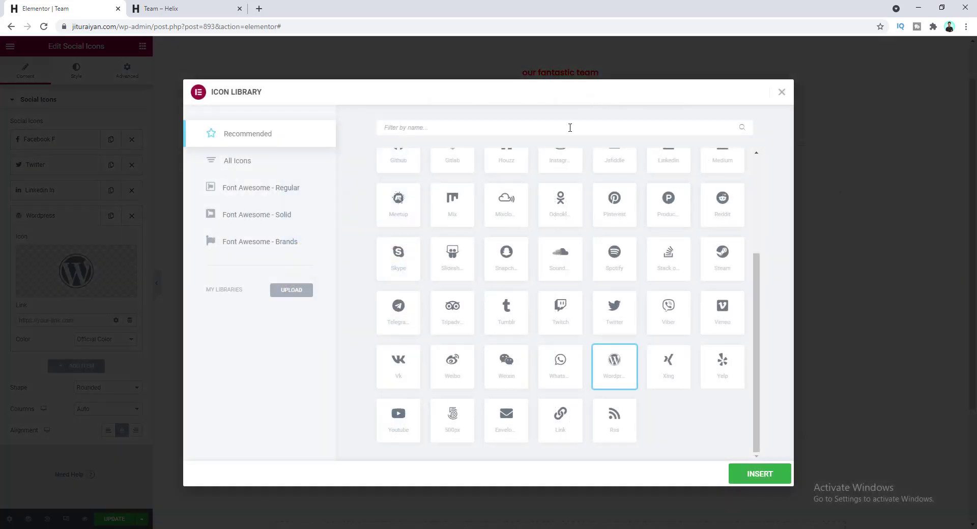
{"action": "type", "text": "skype"}
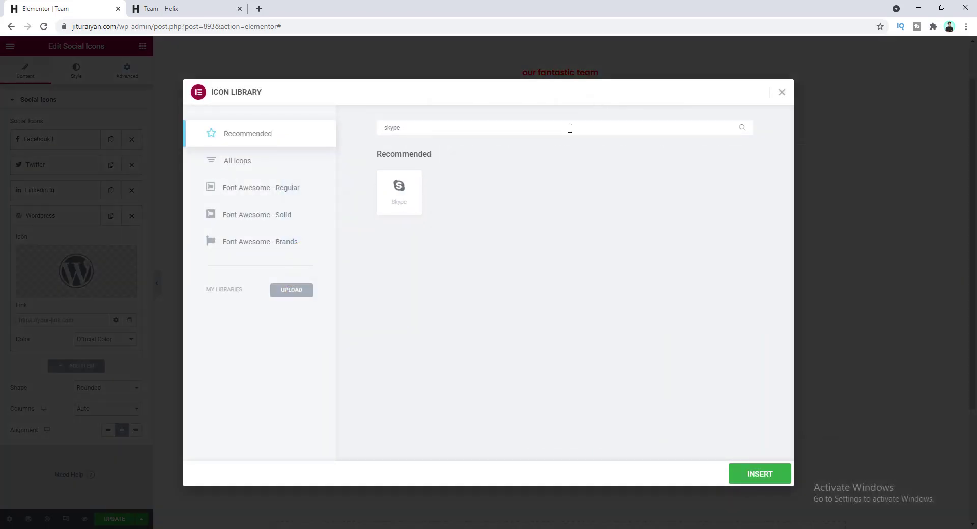
{"action": "left_click", "coordinate": [400, 193]}
{"action": "left_click", "coordinate": [733, 474]}
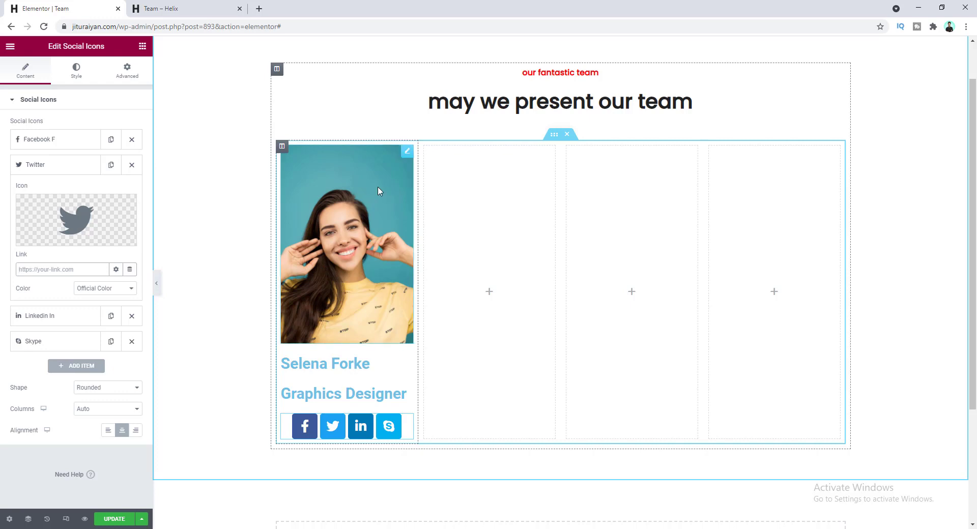
Style the team photo at 50% width, 180 px height, Cover object fit, with rounded corners.
{"action": "left_click", "coordinate": [407, 153]}
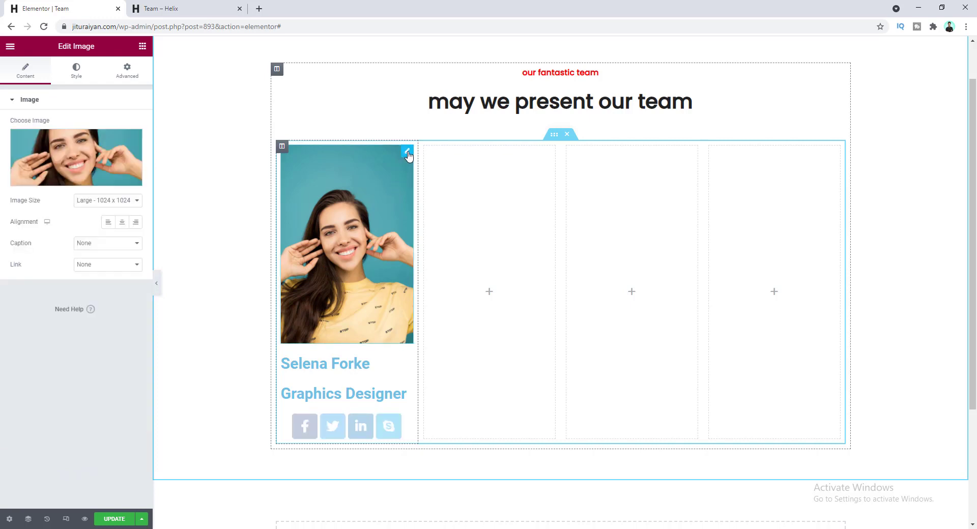
{"action": "left_click", "coordinate": [81, 71]}
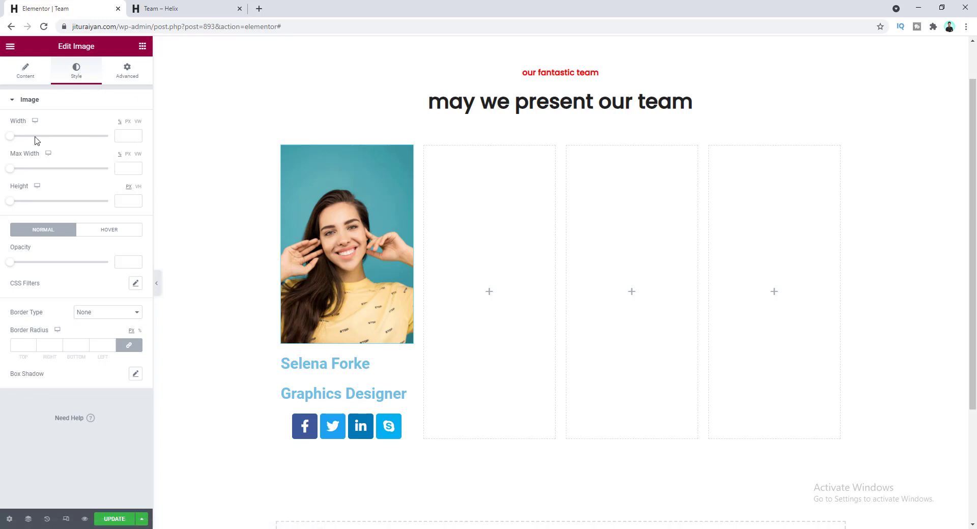
{"action": "left_click", "coordinate": [122, 135]}
{"action": "type", "text": "50"}
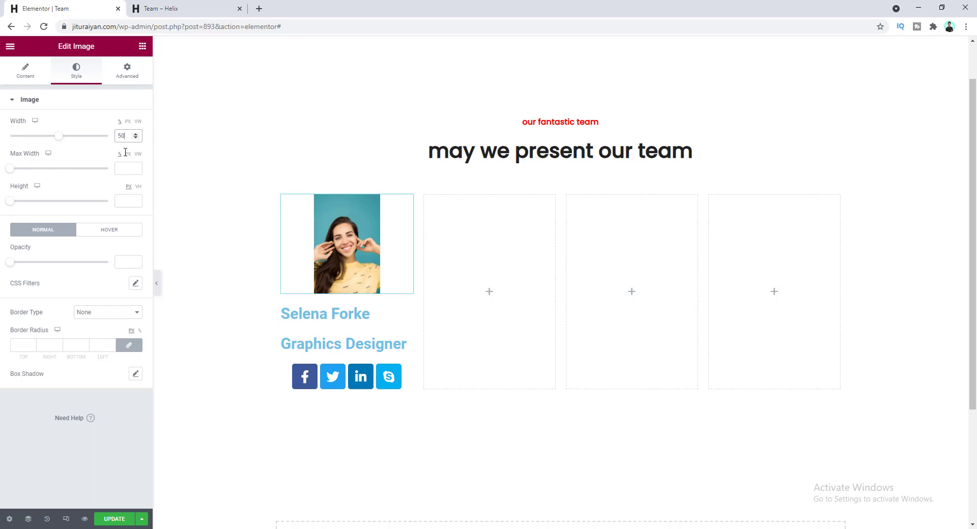
{"action": "left_click", "coordinate": [118, 203]}
{"action": "type", "text": "200"}
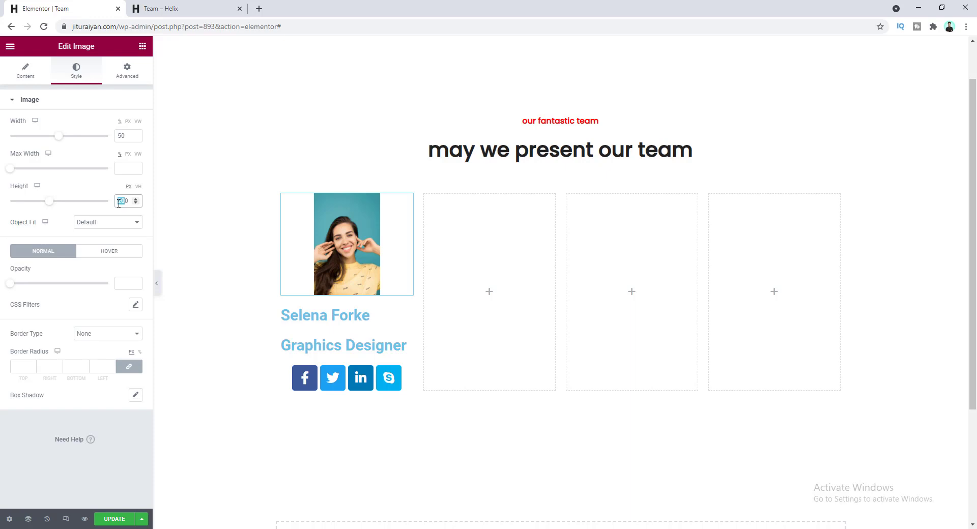
{"action": "type", "text": "180"}
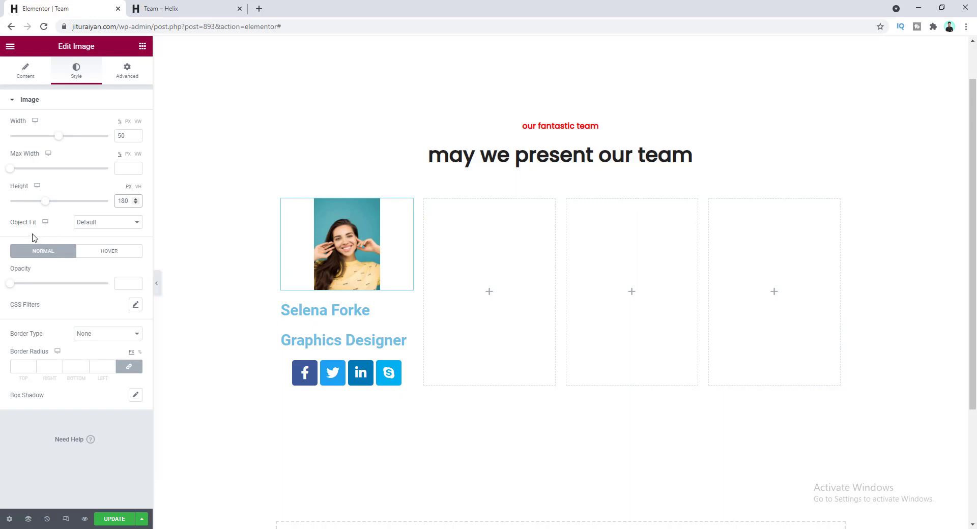
{"action": "left_click", "coordinate": [101, 227]}
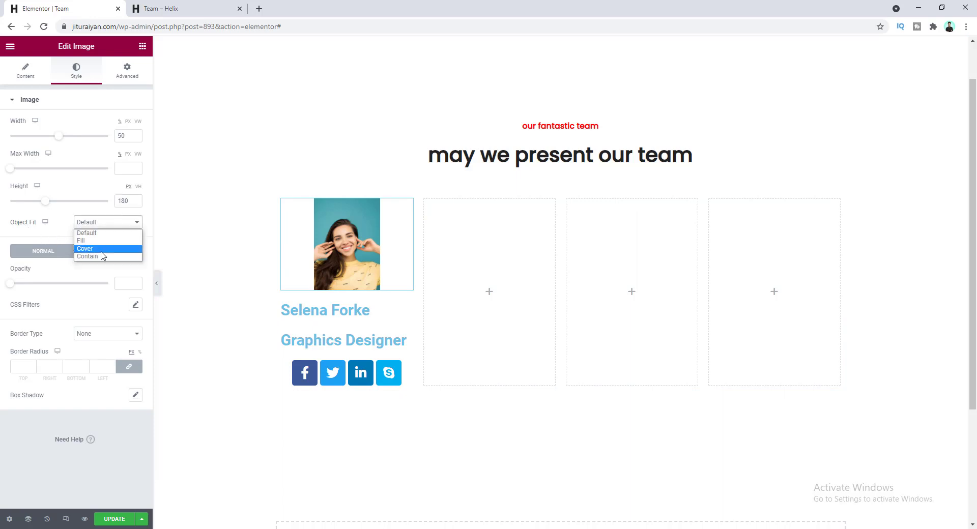
{"action": "left_click", "coordinate": [103, 249]}
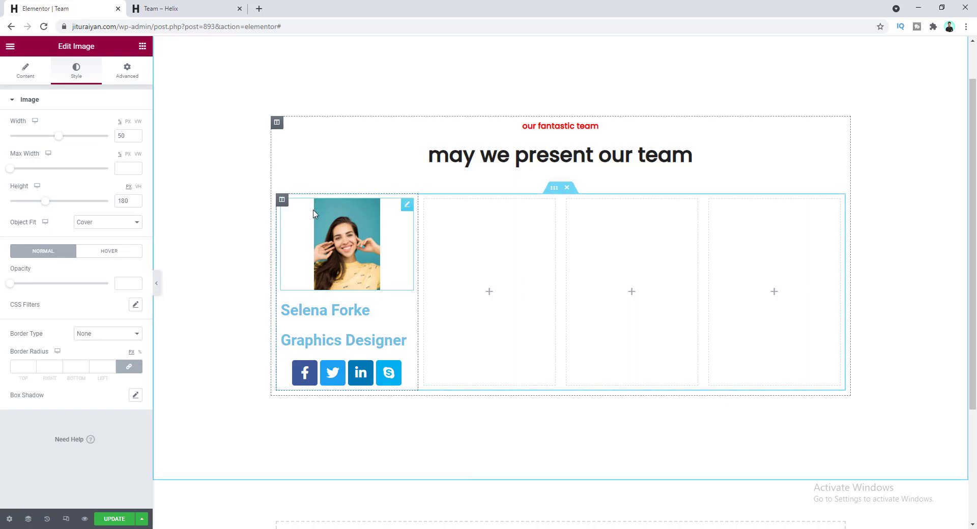
{"action": "left_click", "coordinate": [50, 364]}
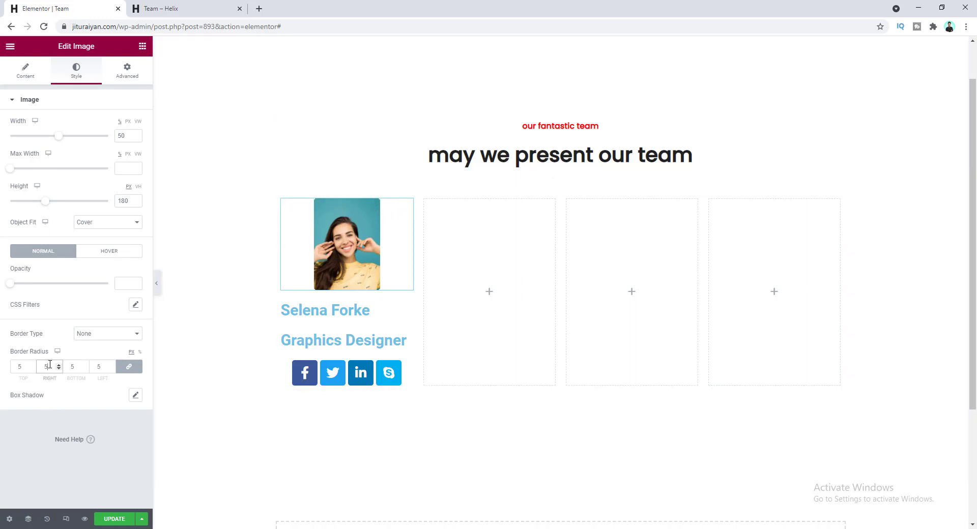
Center-align the name heading and set its text colour to white (#FFFFFF).
{"action": "left_click", "coordinate": [348, 310]}
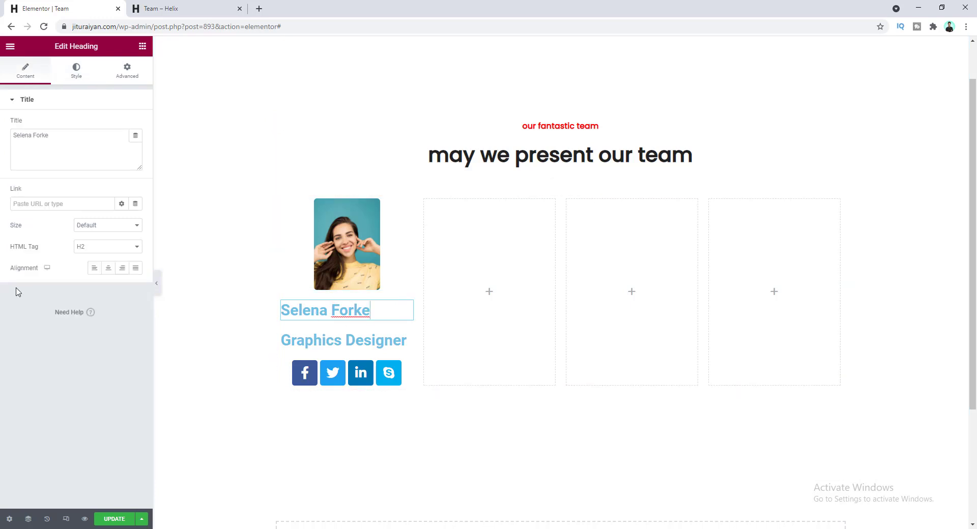
{"action": "left_click", "coordinate": [108, 272]}
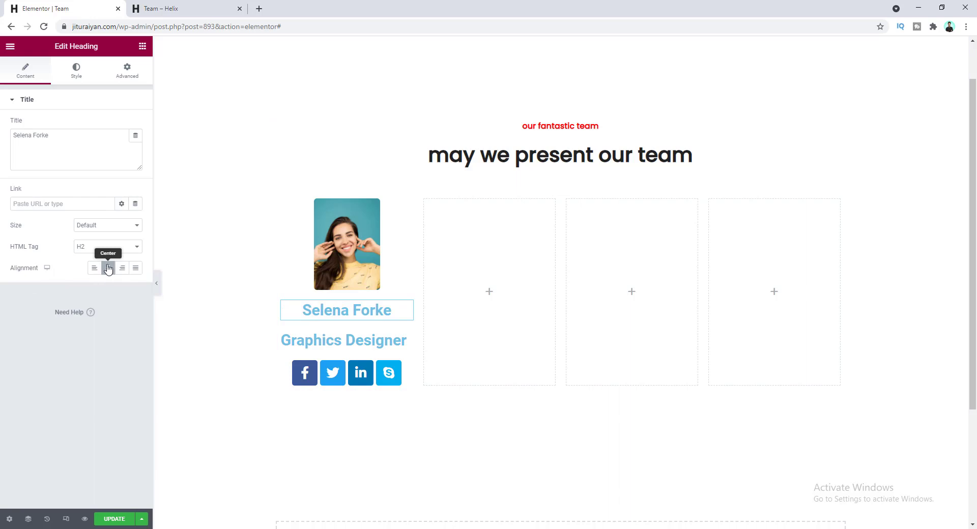
{"action": "left_click", "coordinate": [77, 70]}
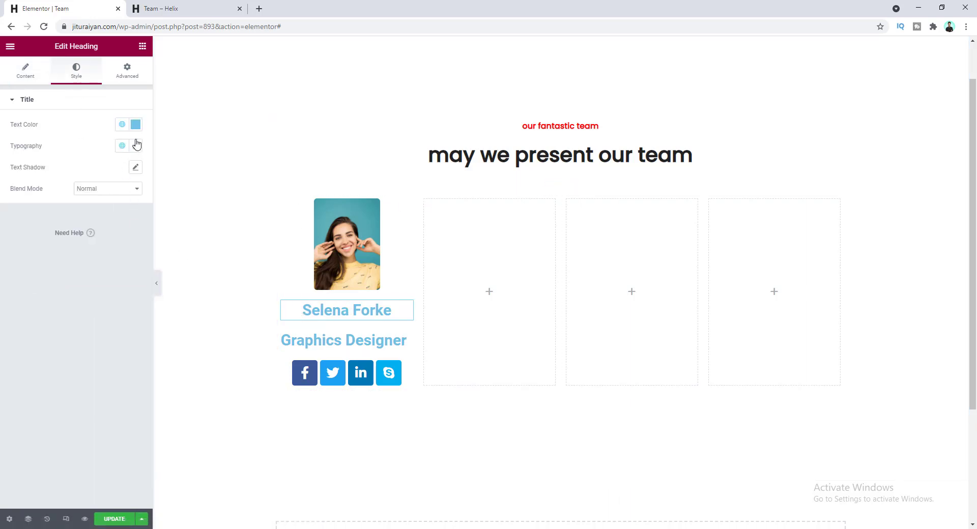
{"action": "left_click", "coordinate": [135, 124]}
{"action": "left_click", "coordinate": [27, 169]}
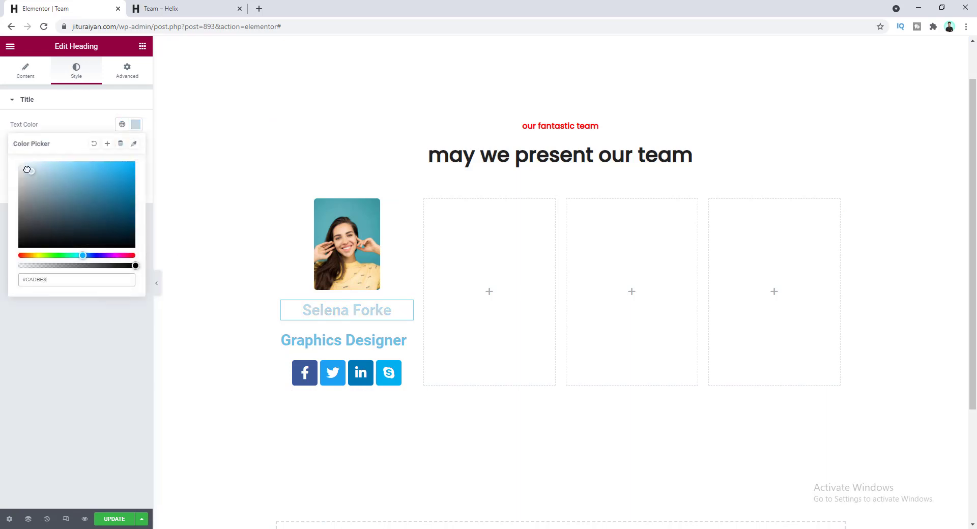
{"action": "left_click_drag", "start_coordinate": [27, 170], "coordinate": [13, 163]}
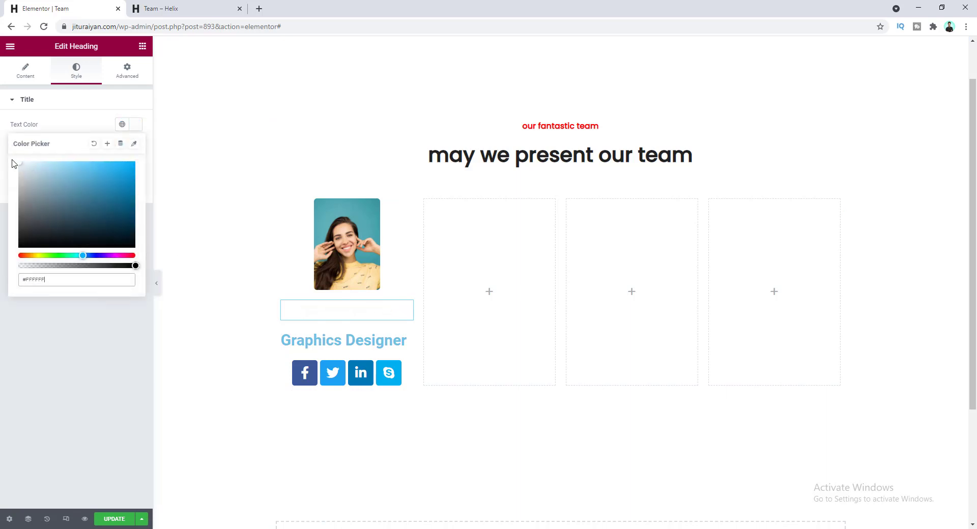
{"action": "left_click", "coordinate": [63, 125]}
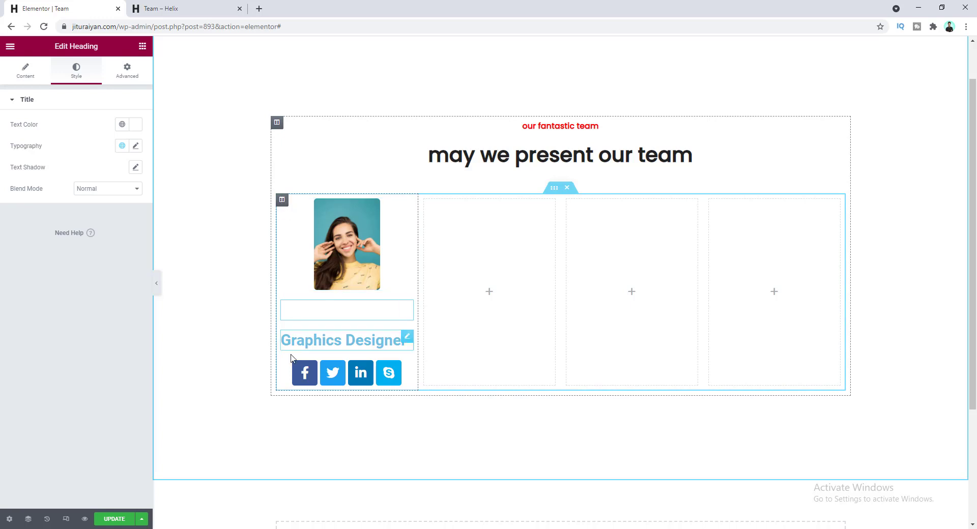
Give the card column a gradient background from black to dark mauve #6A424C.
{"action": "left_click", "coordinate": [283, 204]}
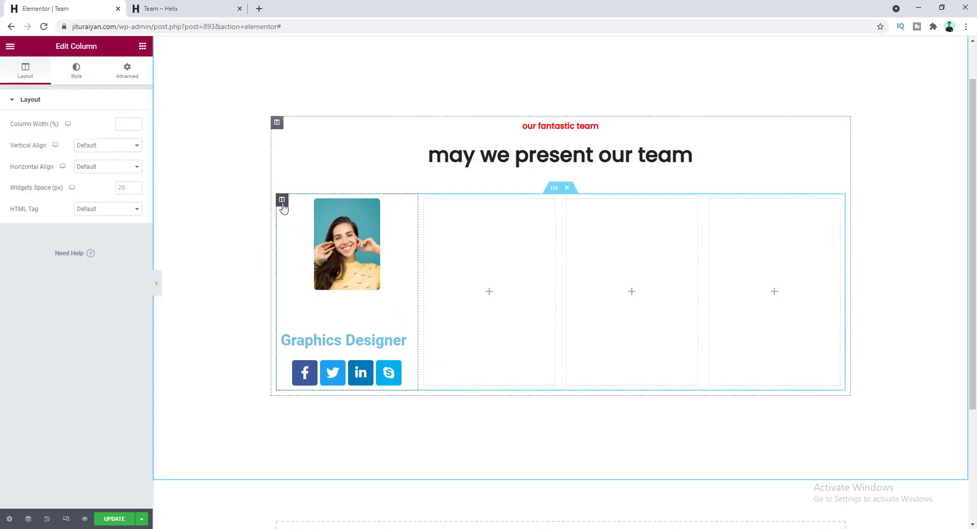
{"action": "left_click", "coordinate": [76, 71]}
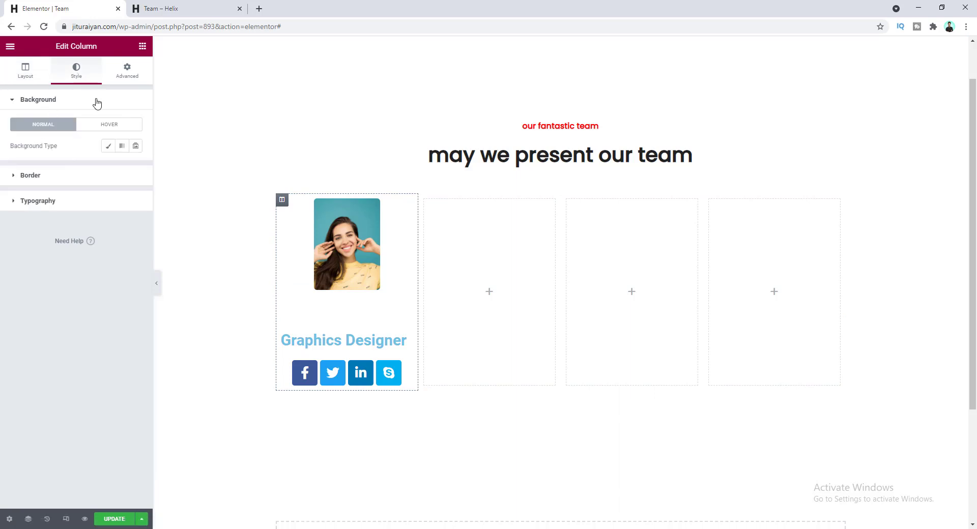
{"action": "left_click", "coordinate": [122, 147]}
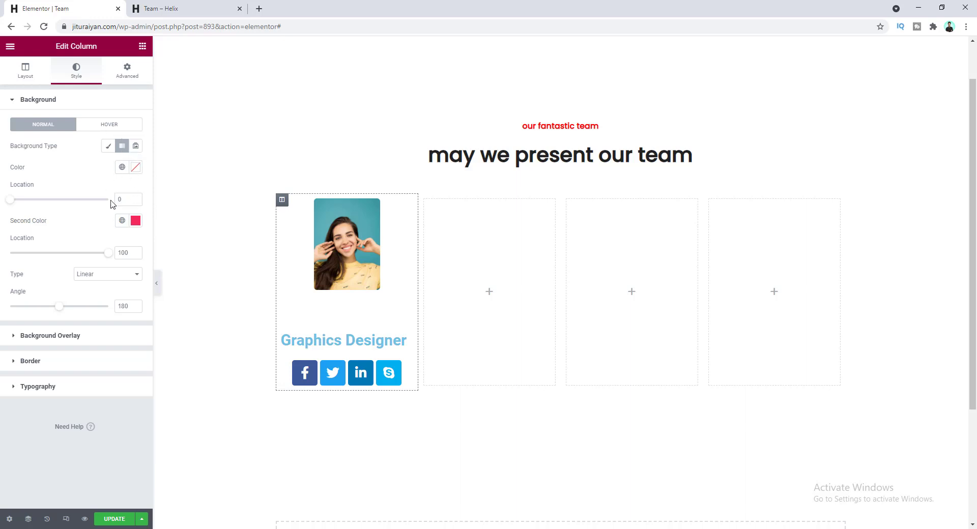
{"action": "left_click", "coordinate": [135, 168]}
{"action": "left_click_drag", "start_coordinate": [30, 281], "coordinate": [13, 304]}
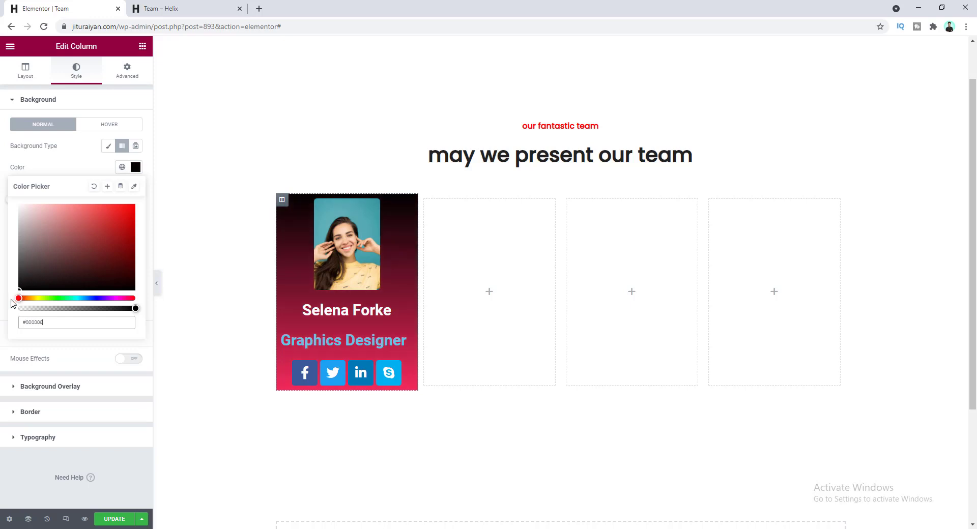
{"action": "left_click", "coordinate": [77, 163]}
{"action": "left_click", "coordinate": [136, 220]}
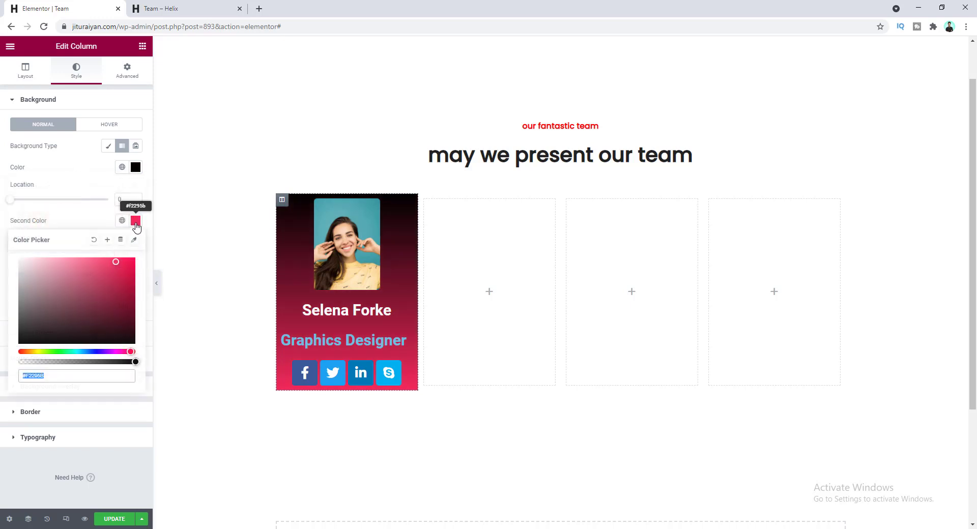
{"action": "left_click_drag", "start_coordinate": [101, 280], "coordinate": [62, 309]}
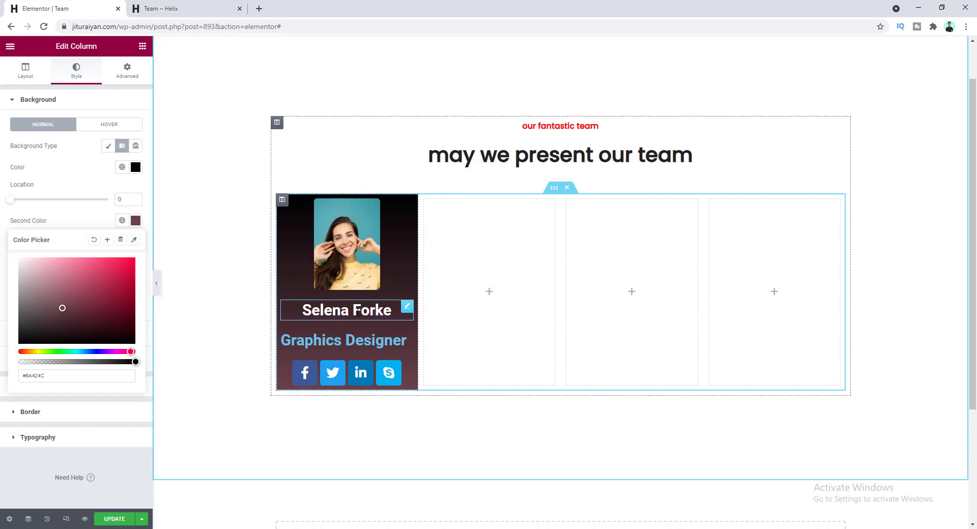
{"action": "left_click", "coordinate": [357, 312]}
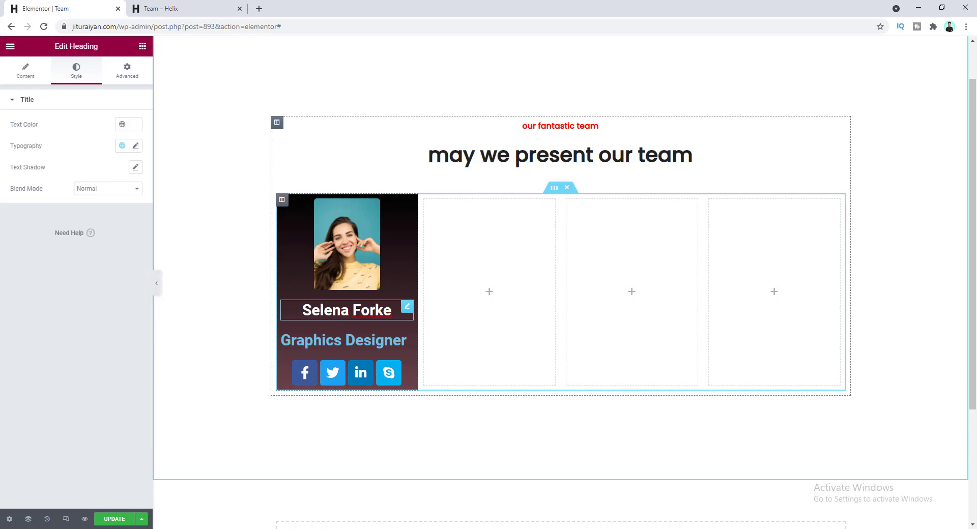
Set the name heading's typography to the Poppins family at size 20.
{"action": "left_click", "coordinate": [137, 147]}
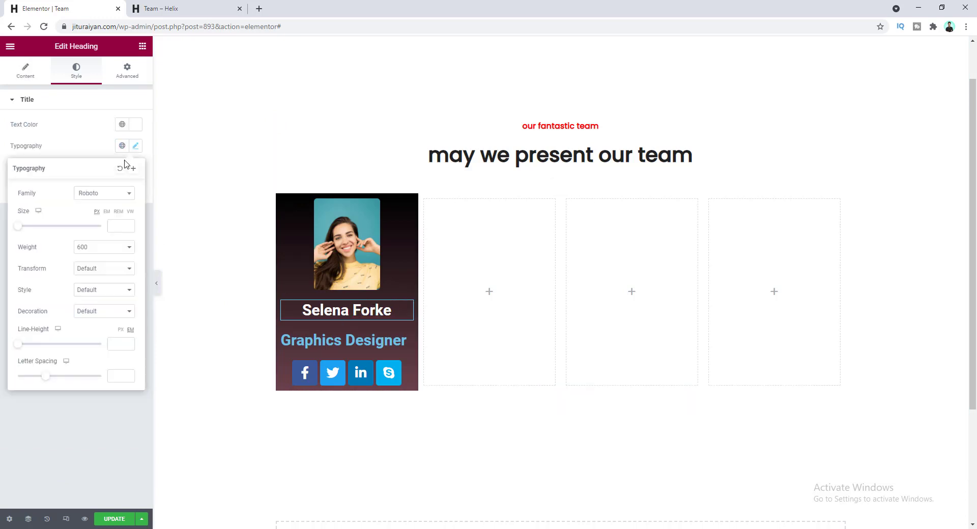
{"action": "left_click", "coordinate": [108, 194]}
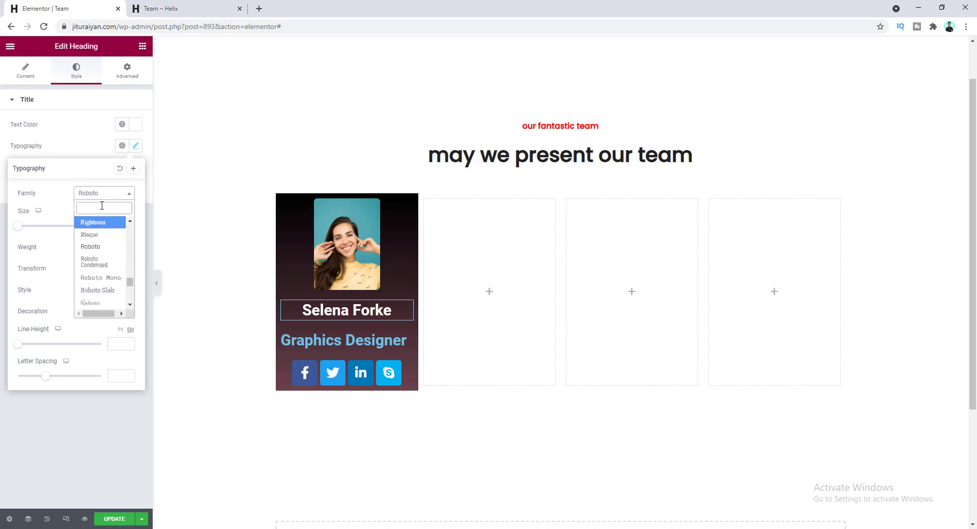
{"action": "type", "text": "popp"}
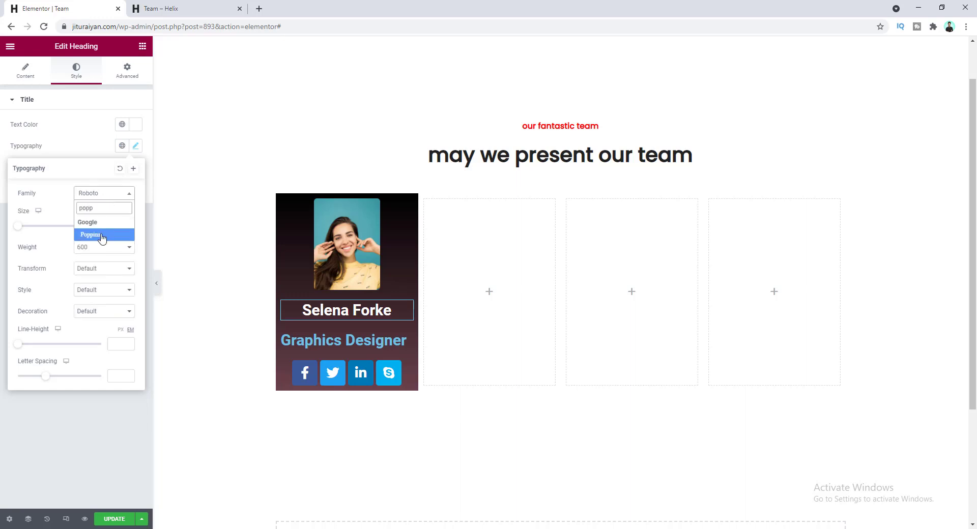
{"action": "left_click", "coordinate": [102, 238]}
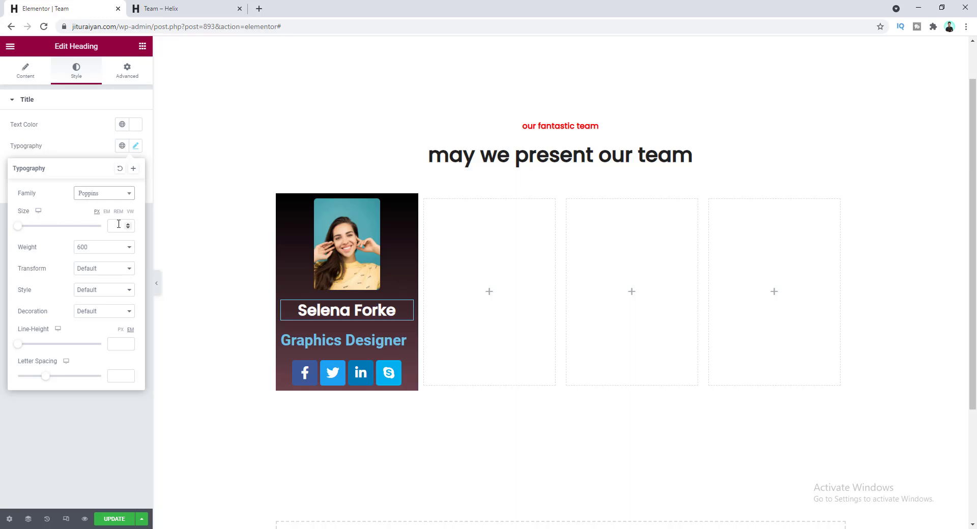
{"action": "left_click", "coordinate": [117, 225]}
{"action": "type", "text": "20"}
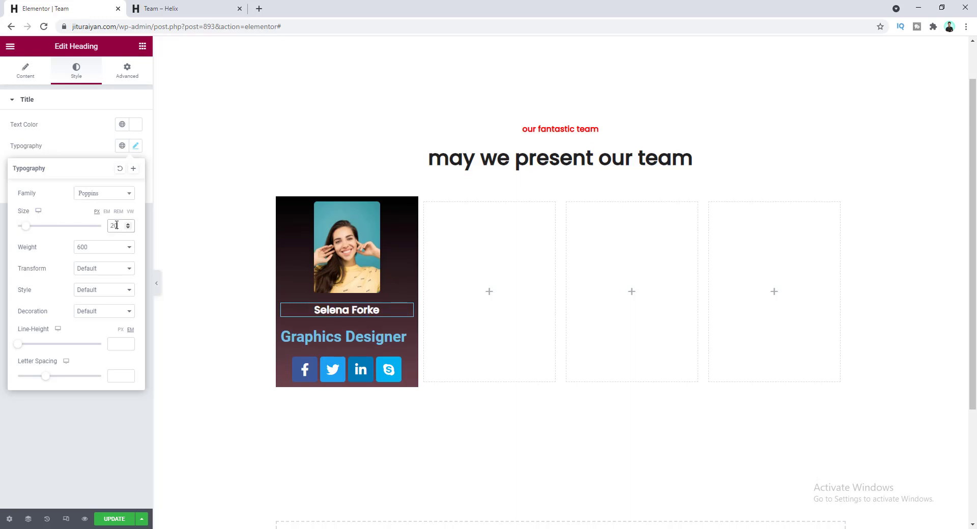
{"action": "left_click", "coordinate": [81, 149]}
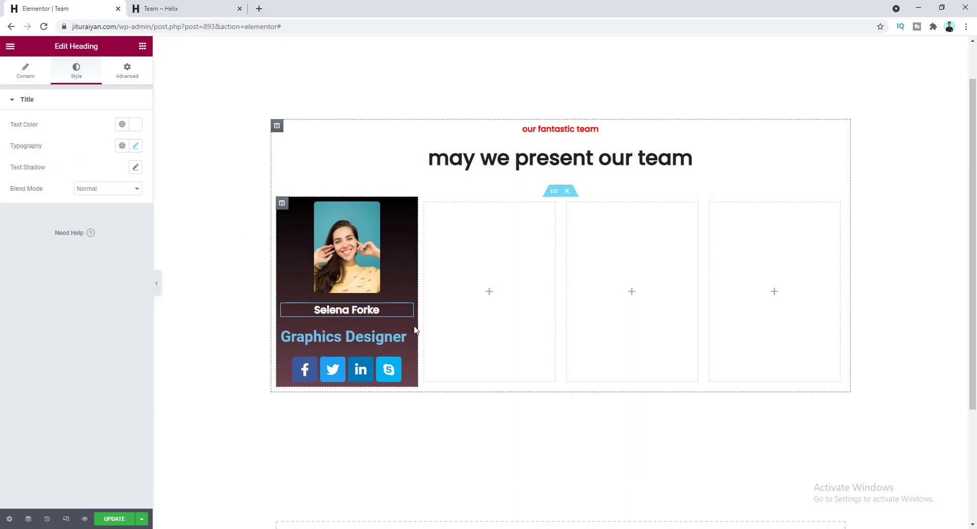
Copy the name heading and paste its style onto the Graphics Designer heading.
{"action": "right_click", "coordinate": [348, 310]}
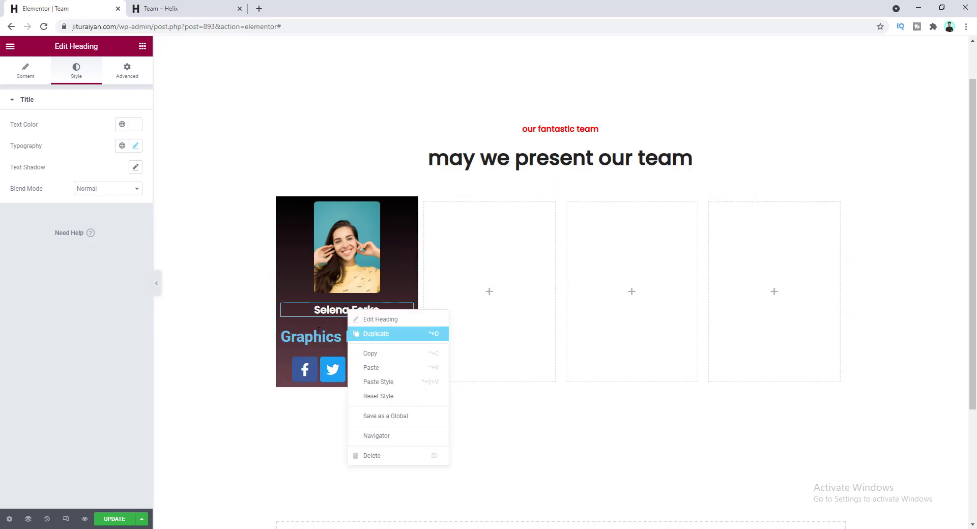
{"action": "left_click", "coordinate": [371, 355]}
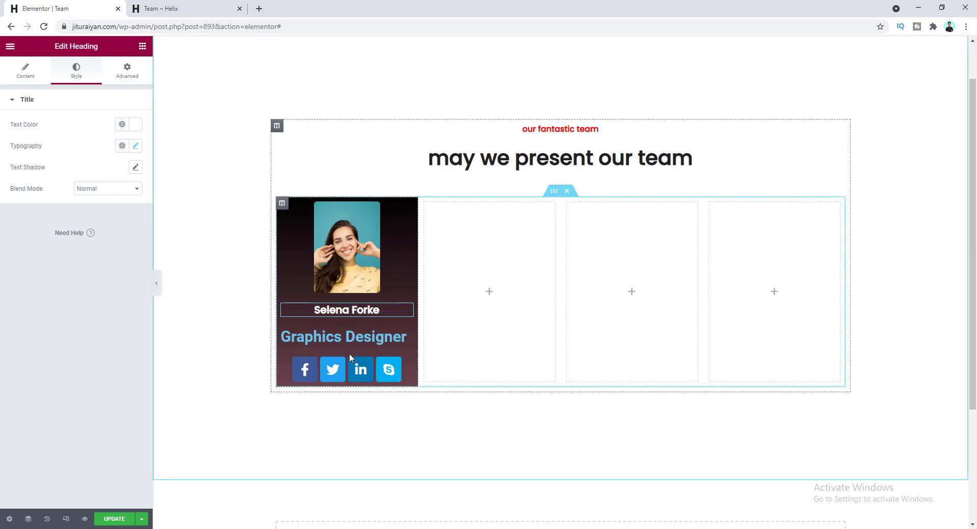
{"action": "right_click", "coordinate": [328, 336]}
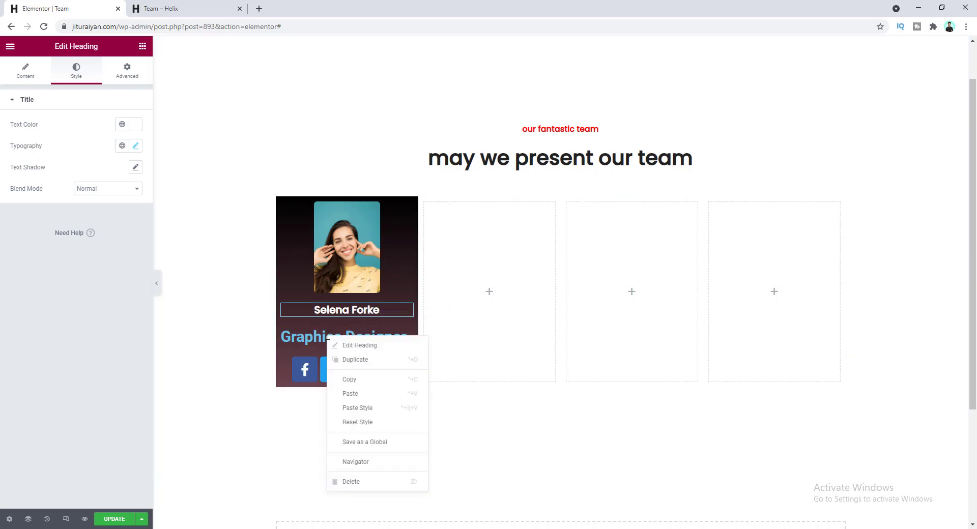
{"action": "left_click", "coordinate": [364, 413]}
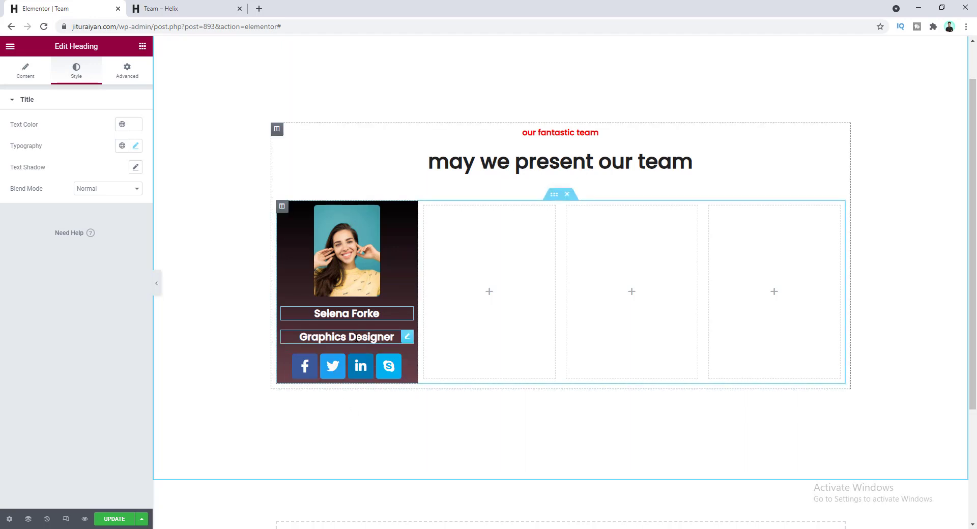
Set the Graphics Designer heading's font size to 13 and weight to 400.
{"action": "left_click", "coordinate": [408, 336]}
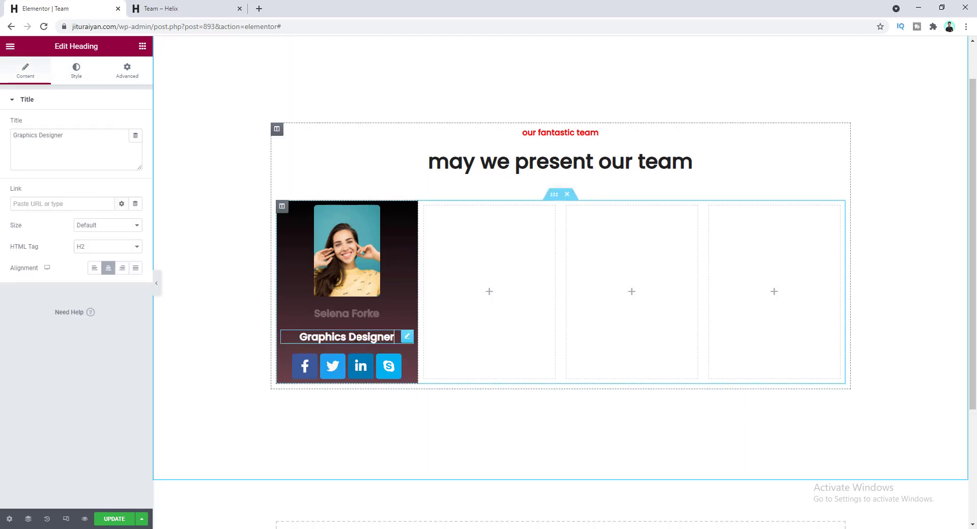
{"action": "left_click", "coordinate": [77, 71]}
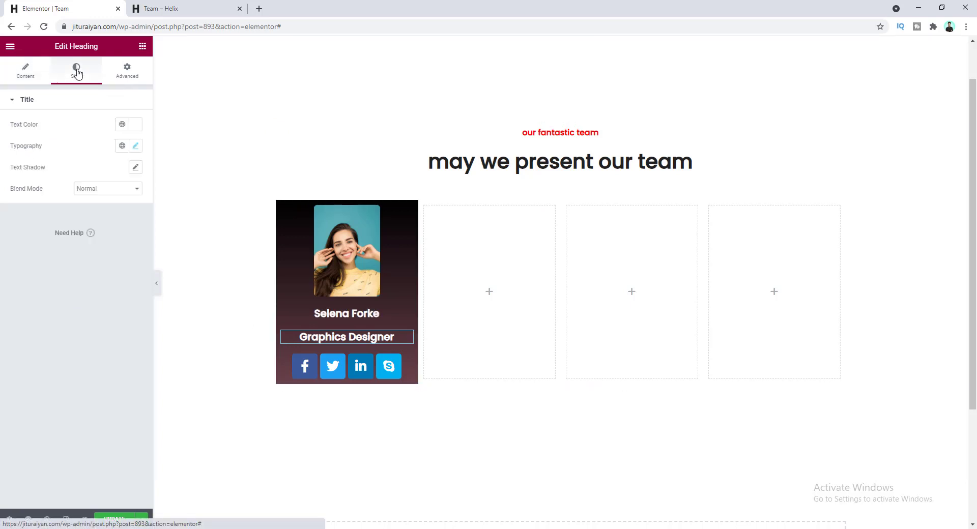
{"action": "left_click", "coordinate": [137, 147]}
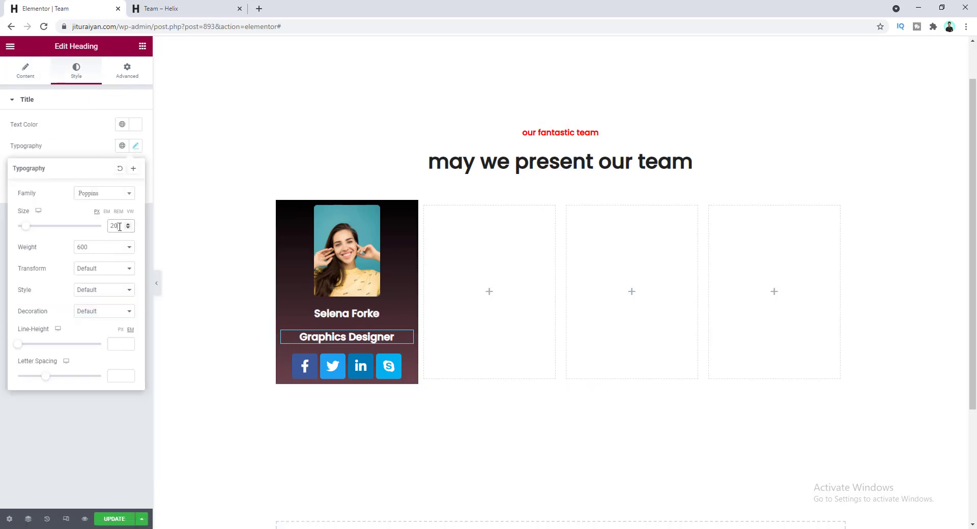
{"action": "double_click", "coordinate": [118, 227]}
{"action": "type", "text": "13"}
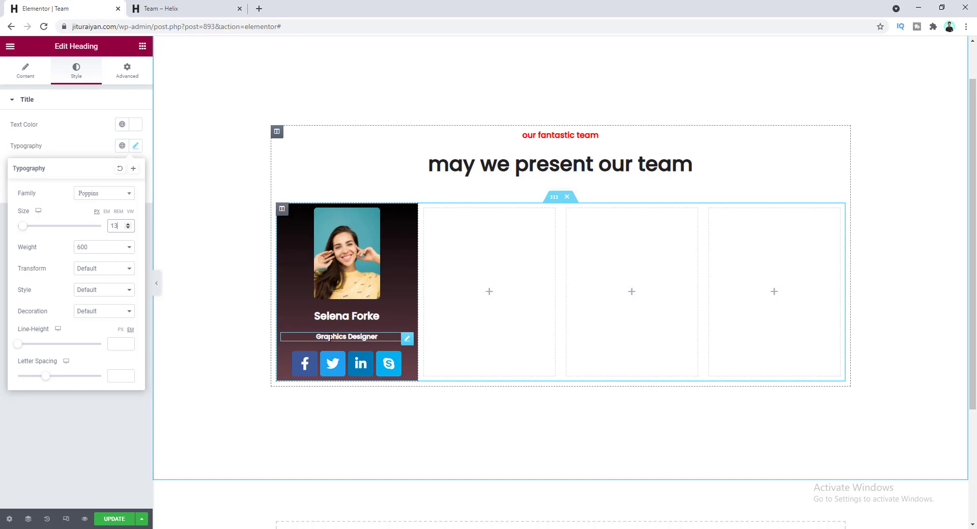
{"action": "left_click", "coordinate": [106, 249]}
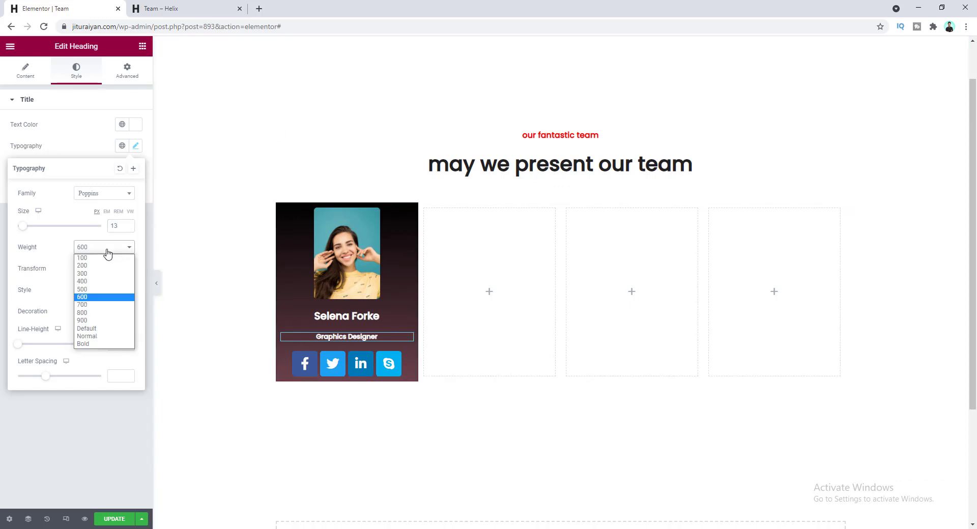
{"action": "left_click", "coordinate": [103, 282]}
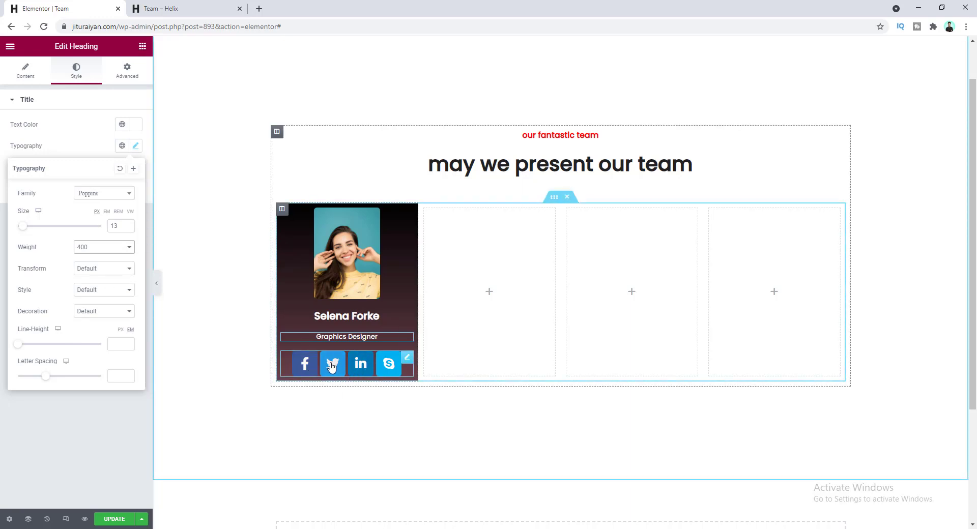
Give the social icons a custom primary colour of #FFFFFF with reduced opacity.
{"action": "left_click", "coordinate": [407, 357]}
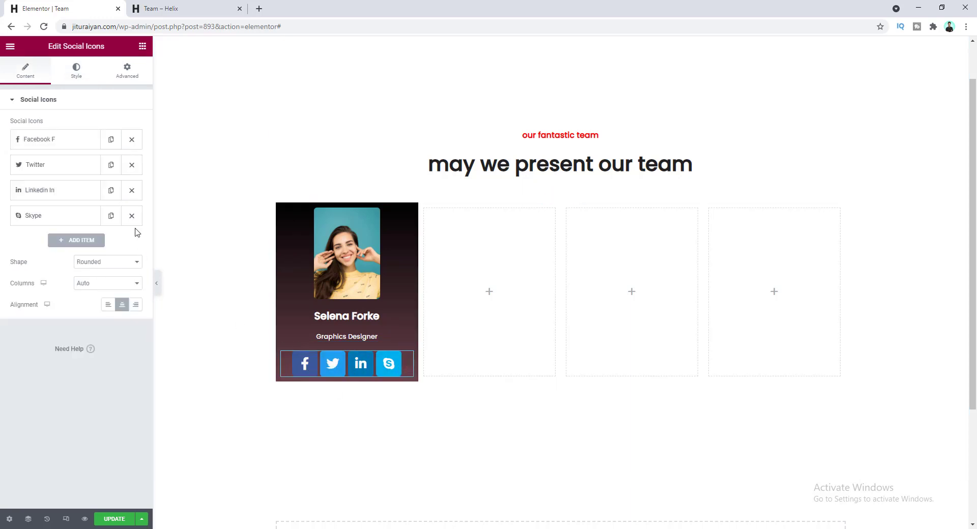
{"action": "left_click", "coordinate": [77, 71]}
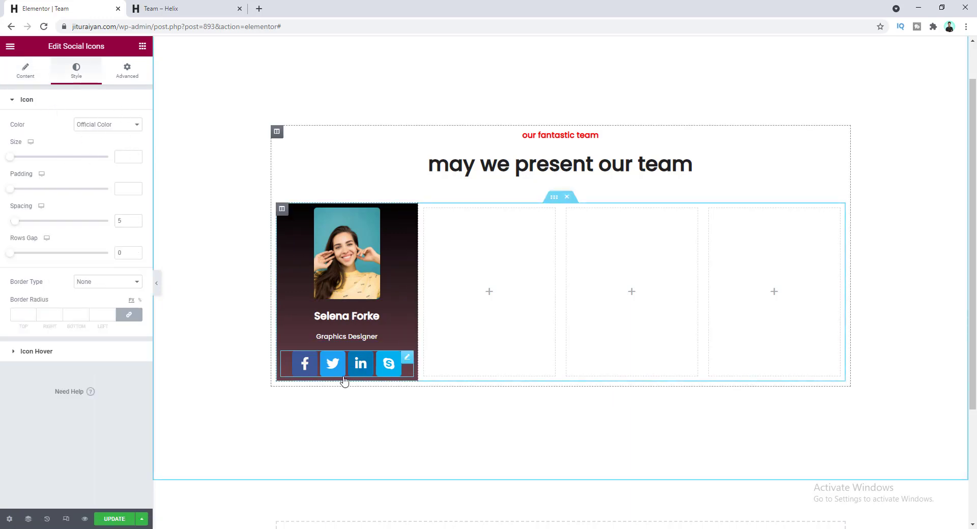
{"action": "left_click", "coordinate": [110, 126]}
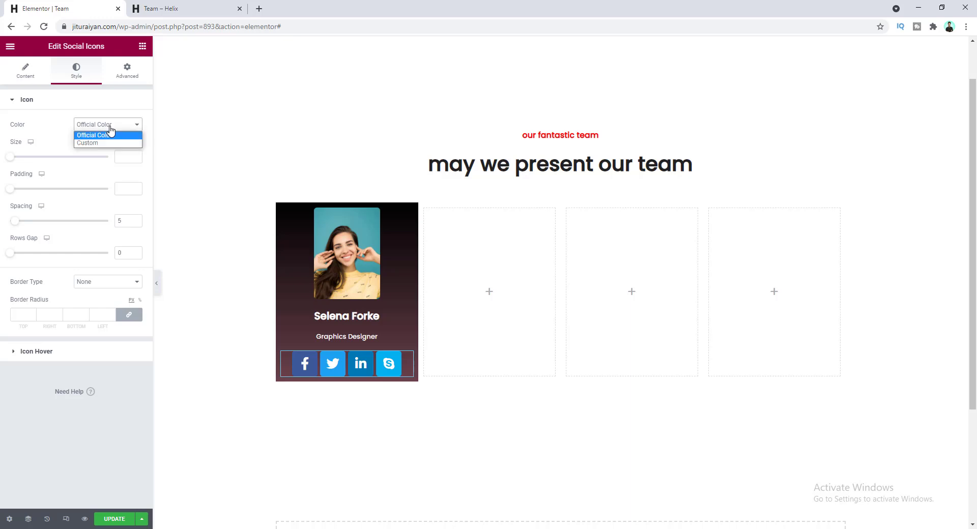
{"action": "left_click", "coordinate": [105, 143]}
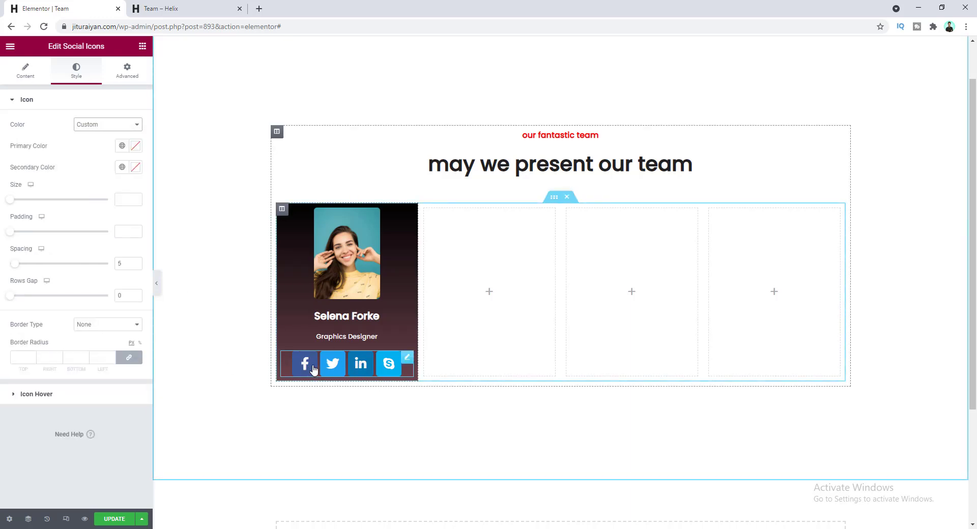
{"action": "left_click", "coordinate": [135, 149]}
{"action": "type", "text": "#FFFFFF"}
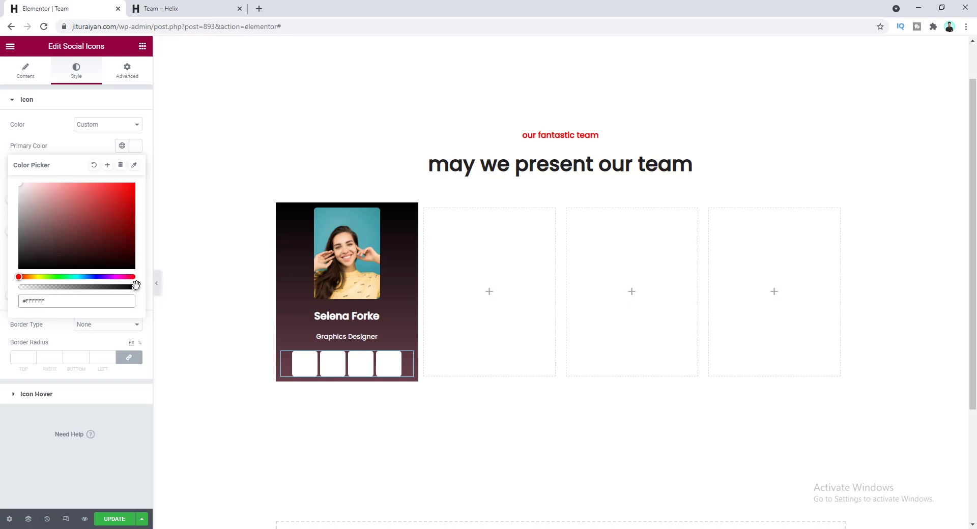
{"action": "left_click_drag", "start_coordinate": [131, 289], "coordinate": [43, 288]}
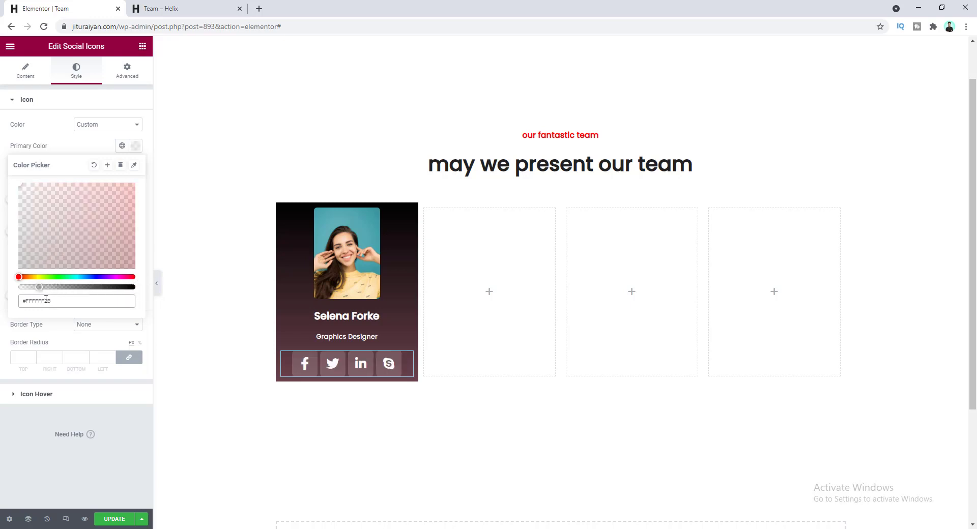
{"action": "left_click", "coordinate": [76, 147]}
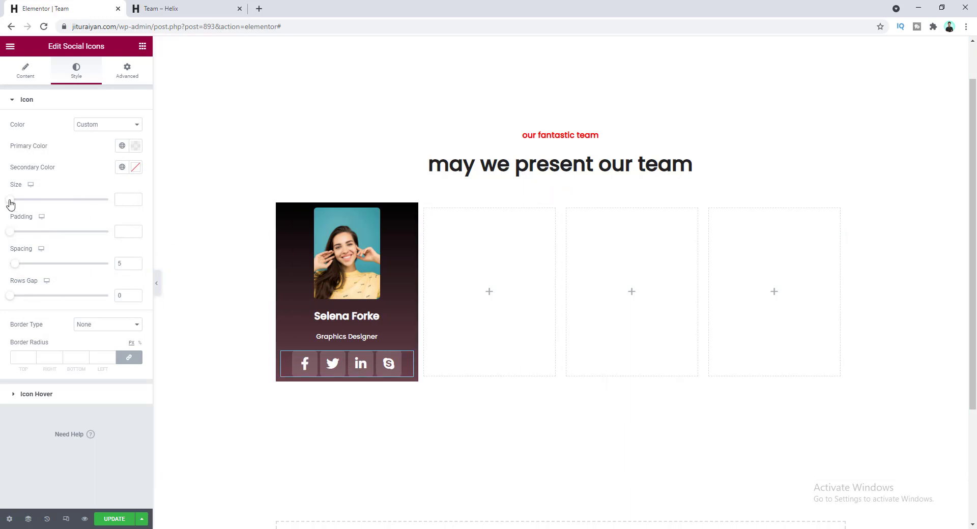
Set the social icon size to 16 and spacing to 12, and begin a 20 border radius.
{"action": "mouse_move", "coordinate": [9, 201]}
{"action": "left_mouse_down"}
{"action": "mouse_move", "coordinate": [35, 203]}
{"action": "mouse_move", "coordinate": [20, 204]}
{"action": "left_mouse_up"}
{"action": "type", "text": "16"}
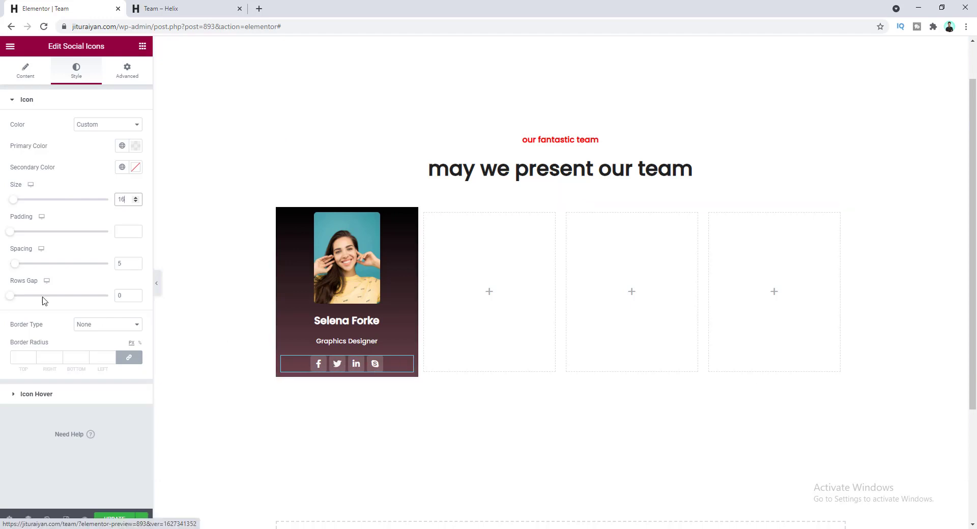
{"action": "left_click_drag", "start_coordinate": [16, 266], "coordinate": [21, 270]}
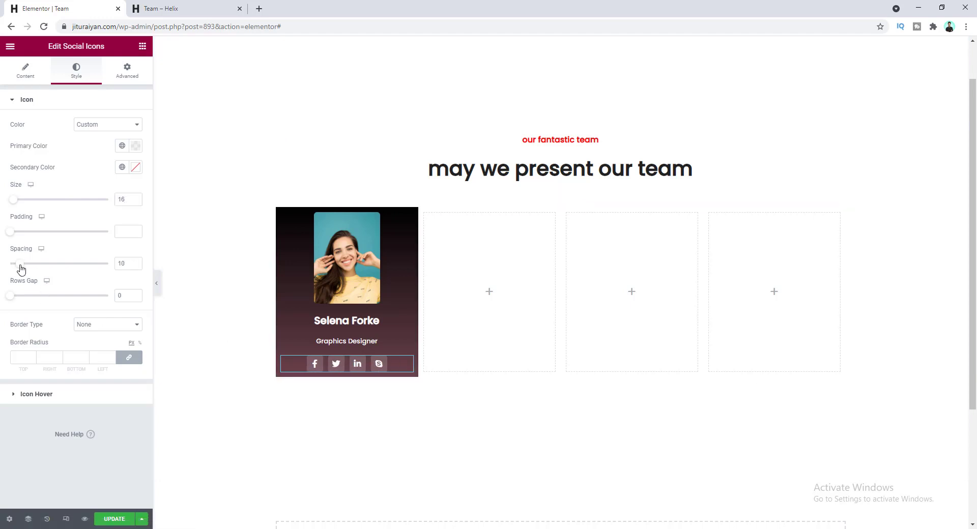
{"action": "double_click", "coordinate": [135, 262]}
{"action": "left_click", "coordinate": [21, 359]}
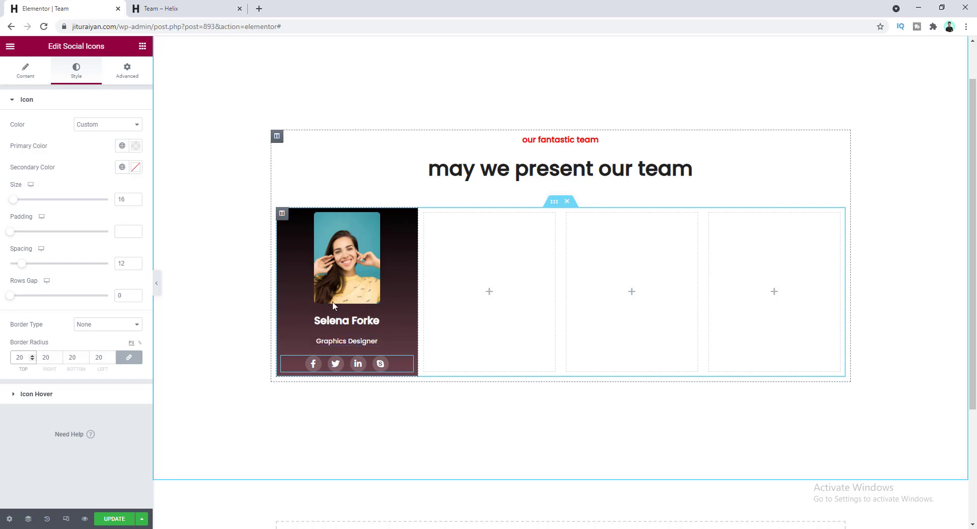
Give the name heading unlinked margins of 12 top and -14 bottom.
{"action": "left_click", "coordinate": [333, 322]}
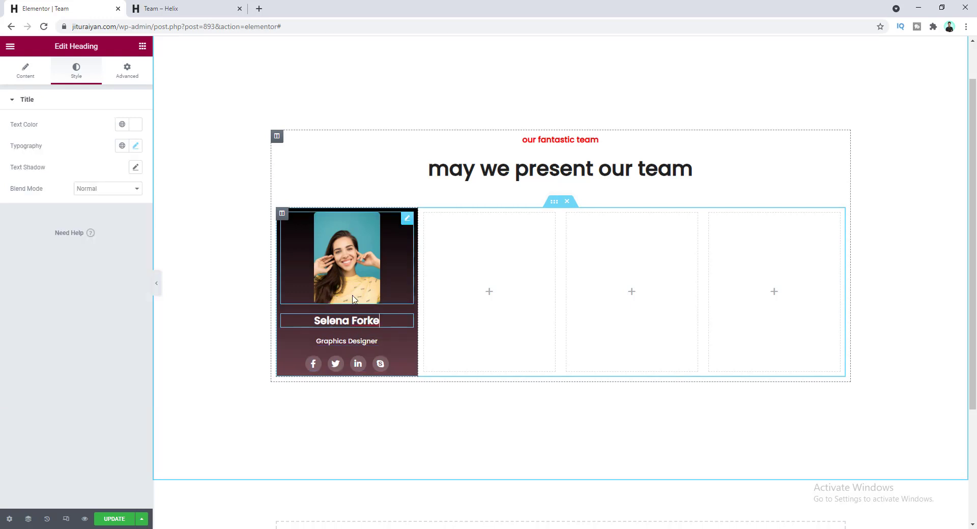
{"action": "left_click", "coordinate": [127, 74]}
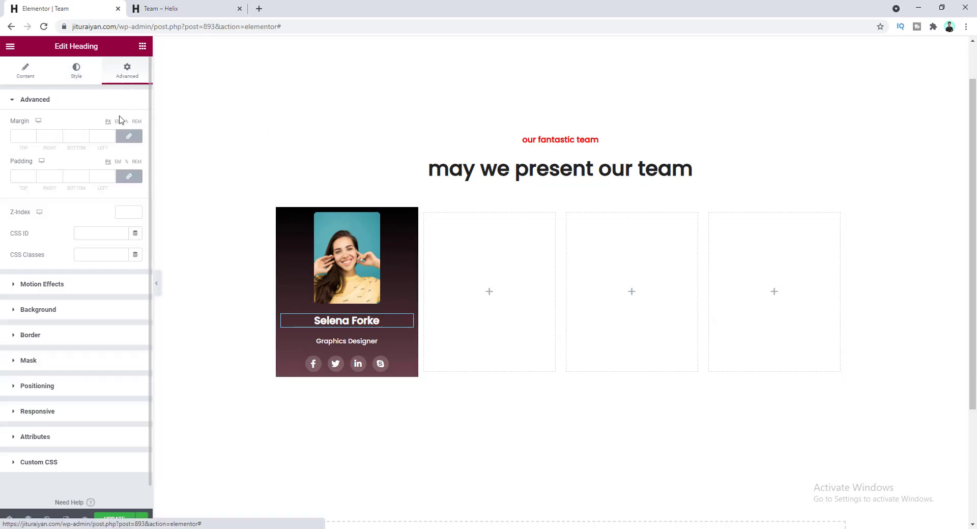
{"action": "left_click", "coordinate": [129, 136]}
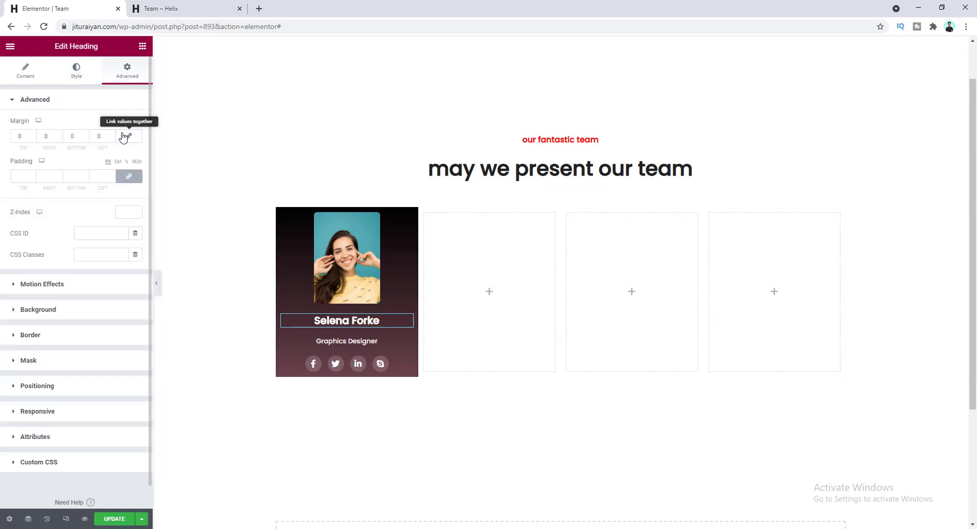
{"action": "left_click", "coordinate": [28, 137]}
{"action": "left_click", "coordinate": [31, 135]}
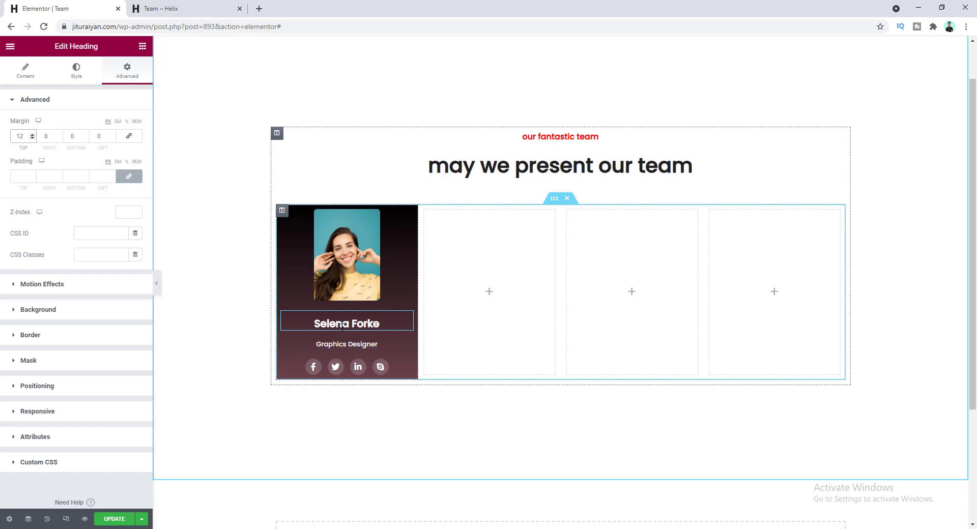
{"action": "double_click", "coordinate": [77, 140]}
{"action": "type", "text": "-14"}
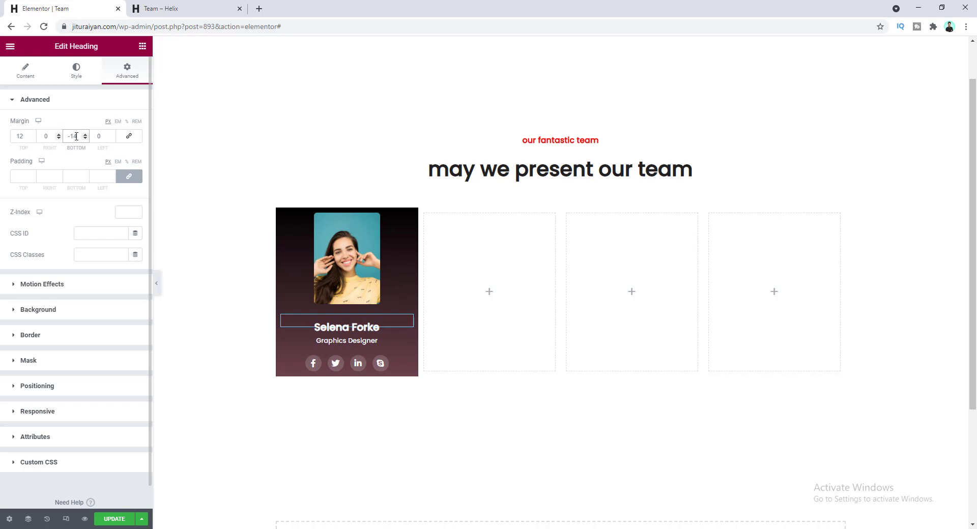
Set the Graphics Designer heading's bottom margin to 5 with unlinked sides.
{"action": "left_click", "coordinate": [342, 342]}
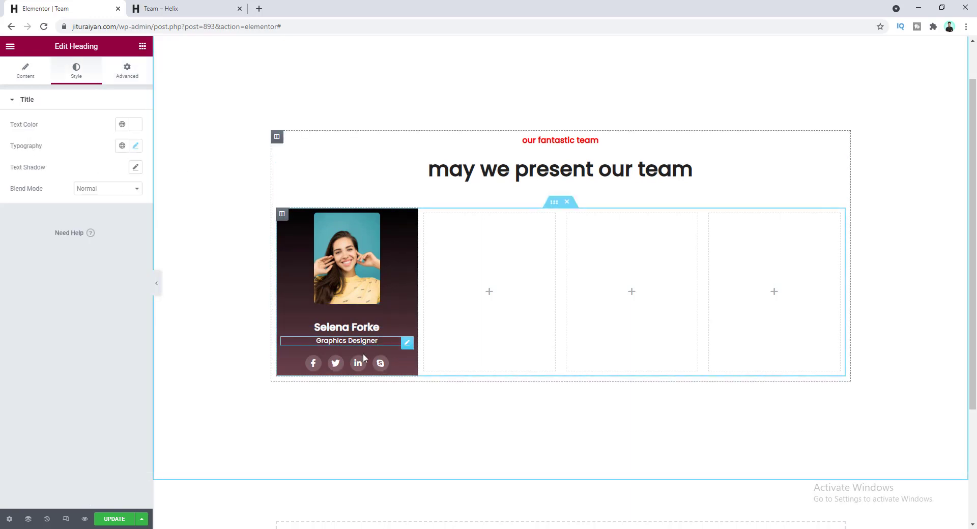
{"action": "left_click", "coordinate": [129, 73]}
{"action": "left_click", "coordinate": [128, 136]}
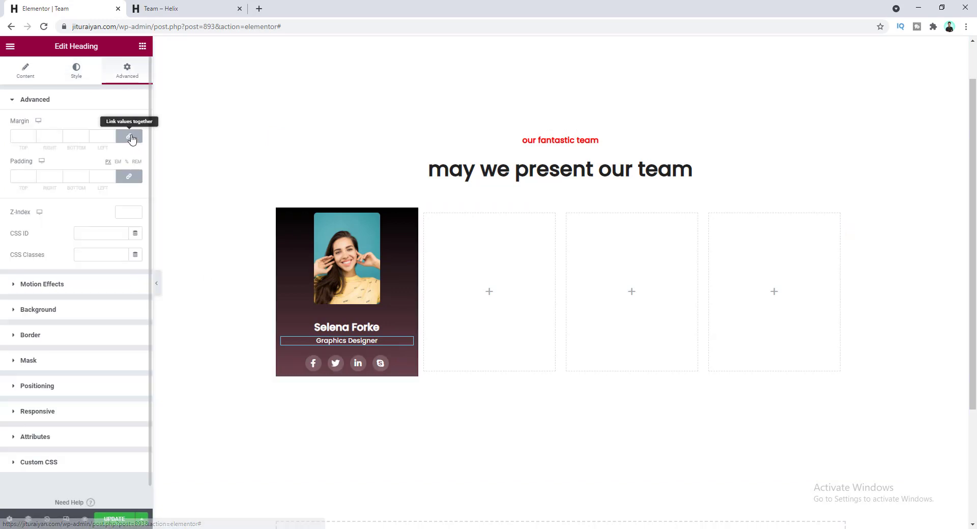
{"action": "double_click", "coordinate": [72, 136]}
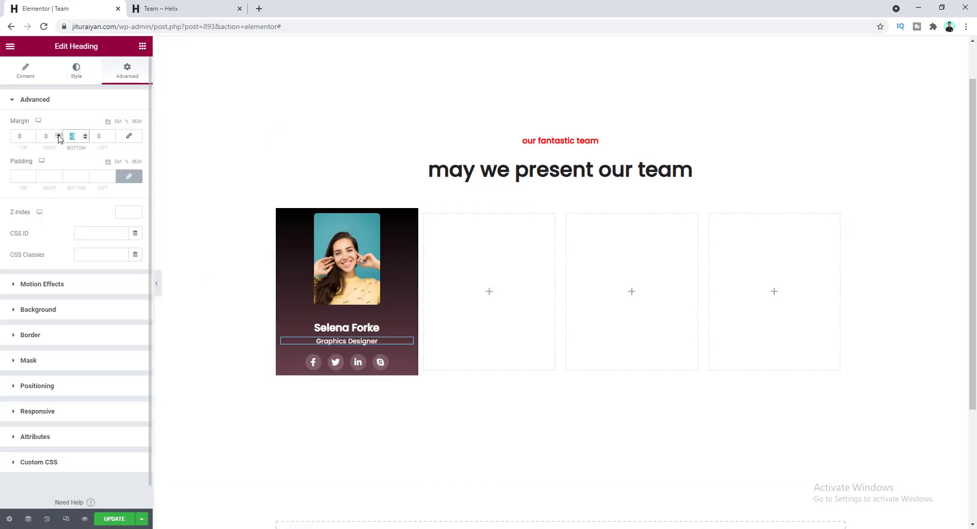
{"action": "type", "text": "5"}
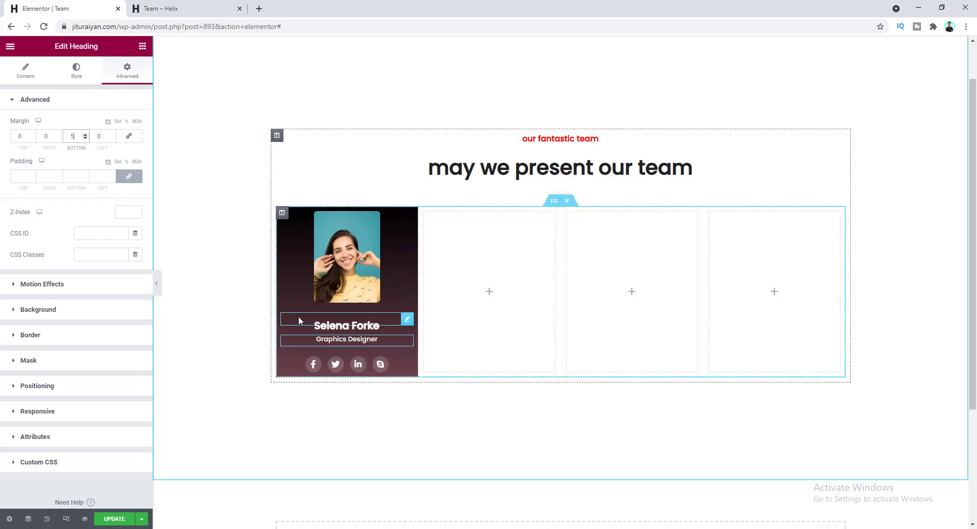
Set the team card column's padding to 10 on all sides, then unlink the sides.
{"action": "left_click", "coordinate": [282, 214]}
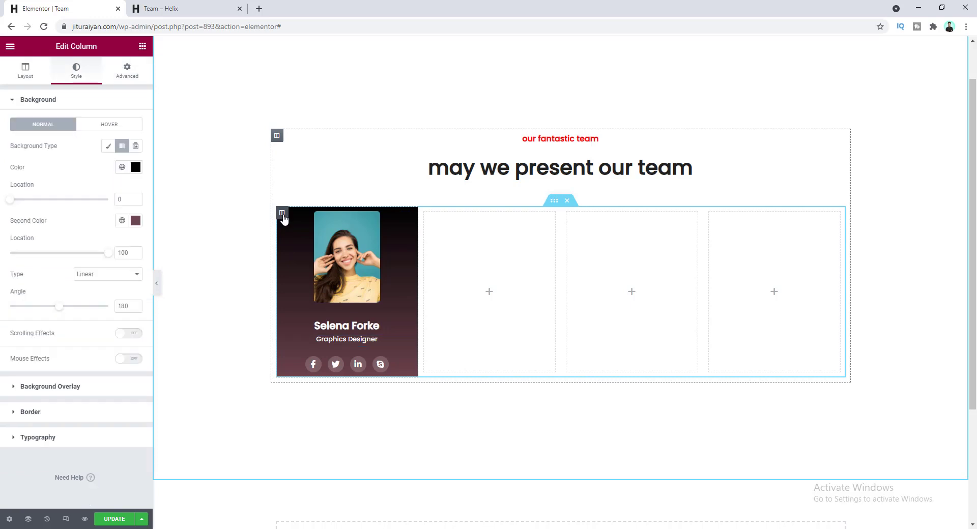
{"action": "left_click", "coordinate": [127, 73]}
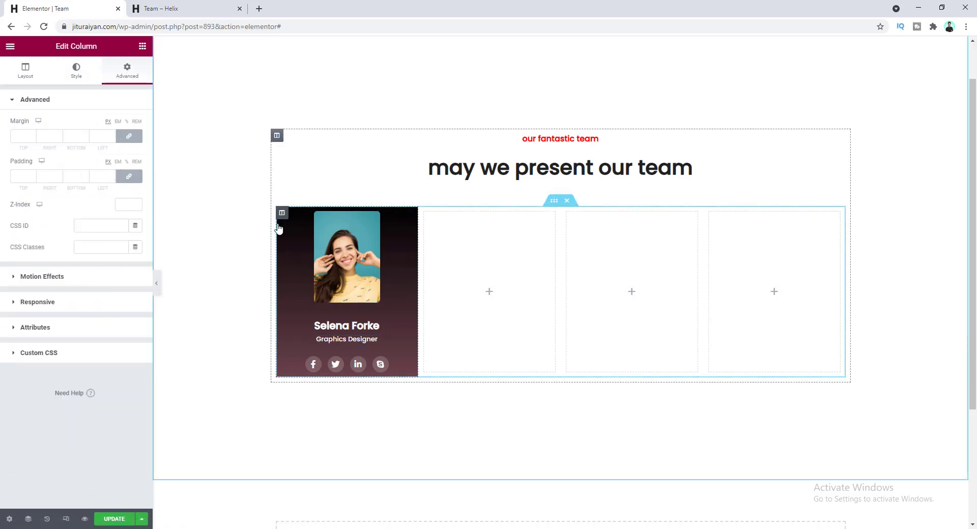
{"action": "left_click", "coordinate": [18, 176]}
{"action": "type", "text": "10"}
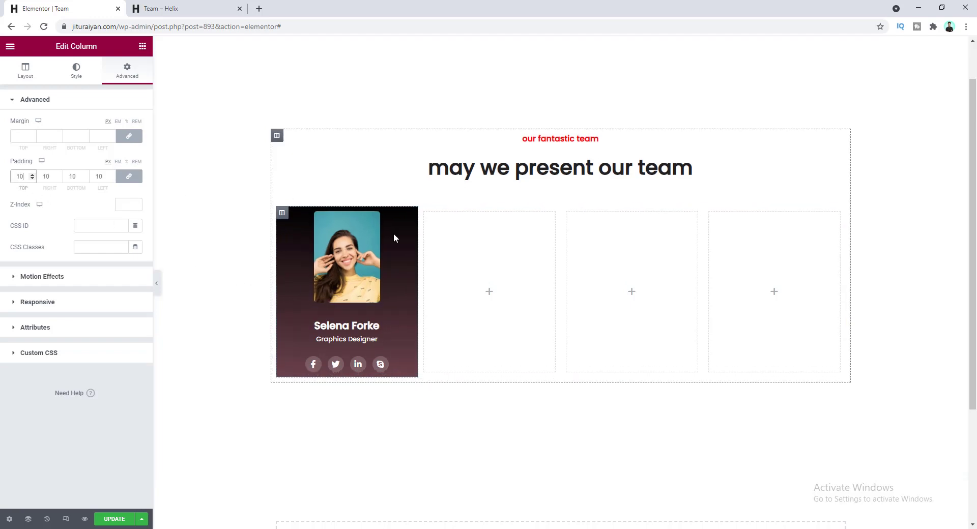
{"action": "left_click", "coordinate": [129, 176]}
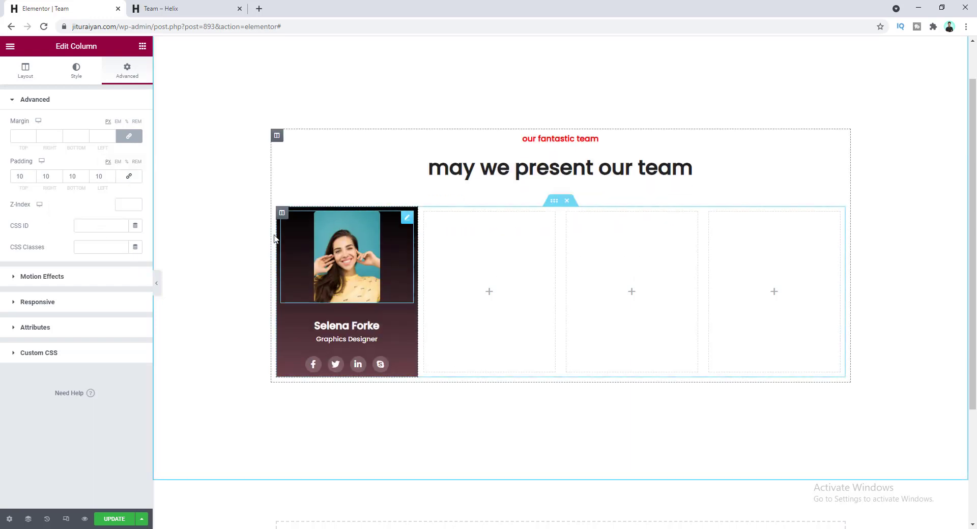
Change the column's top padding to 45 and bottom to 40, and add a 15 margin.
{"action": "left_click_drag", "start_coordinate": [25, 176], "coordinate": [1, 180]}
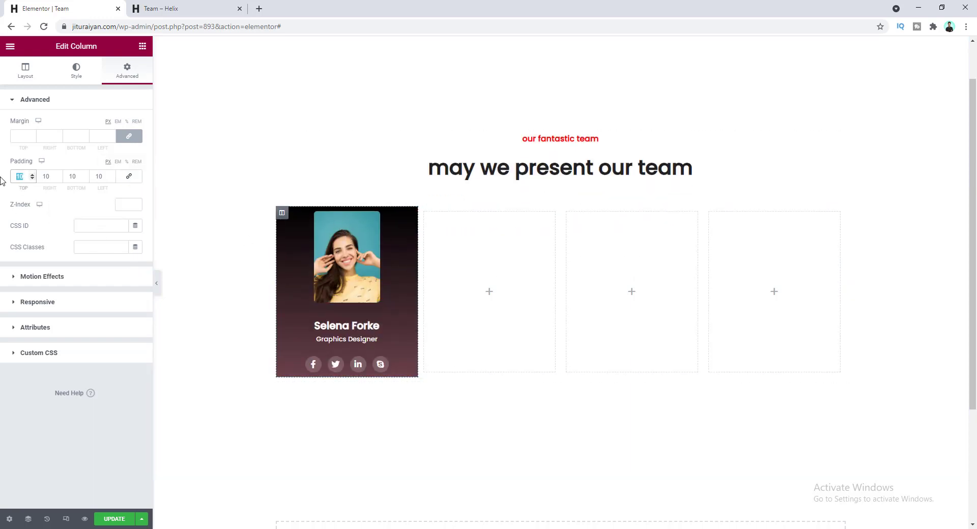
{"action": "type", "text": "45"}
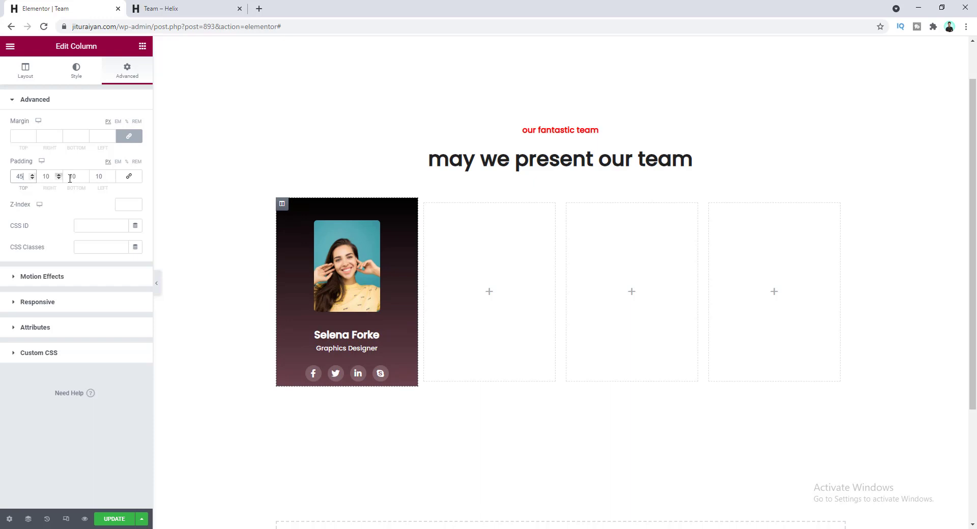
{"action": "key", "text": "Tab"}
{"action": "key", "text": "Tab"}
{"action": "type", "text": "40"}
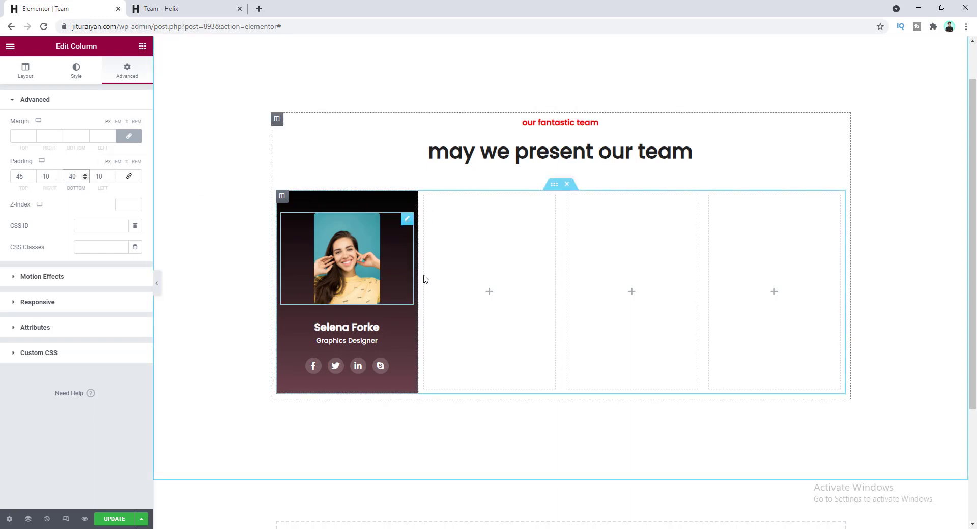
{"action": "left_click", "coordinate": [19, 137]}
{"action": "type", "text": "15"}
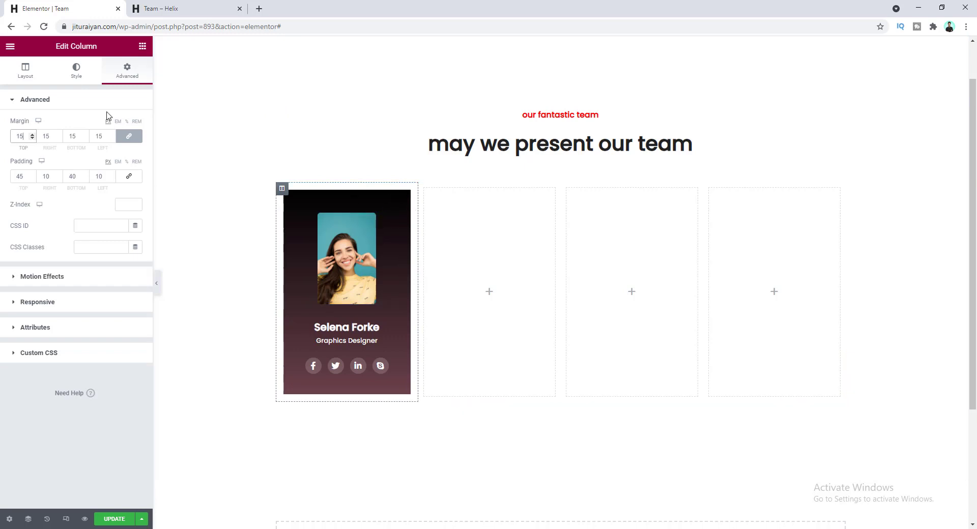
Enter 10 in the column's linked Border Radius fields under Style > Border.
{"action": "left_click", "coordinate": [80, 79]}
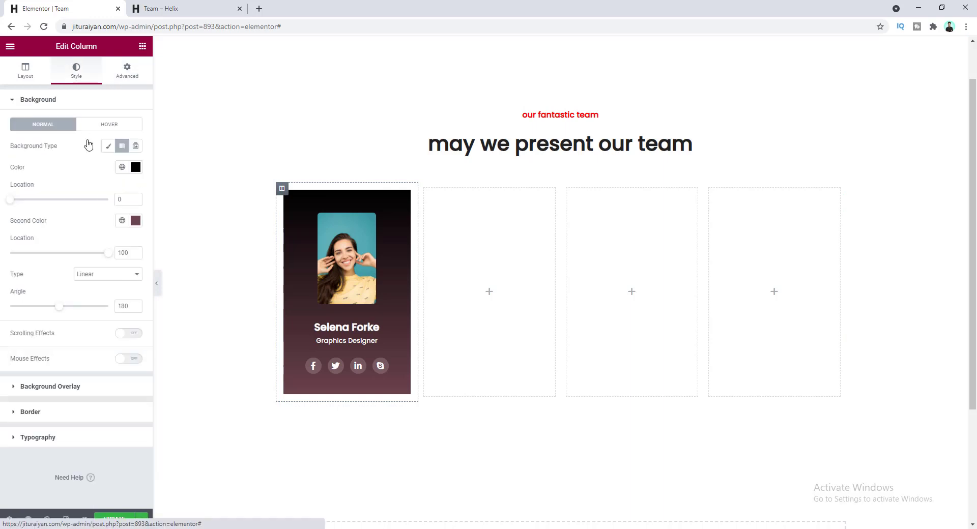
{"action": "left_click", "coordinate": [48, 416]}
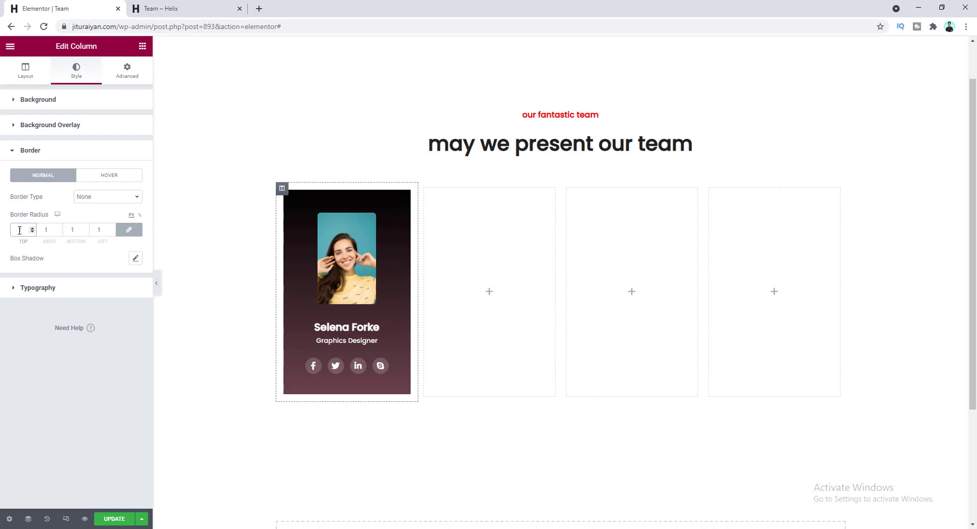
{"action": "type", "text": "10"}
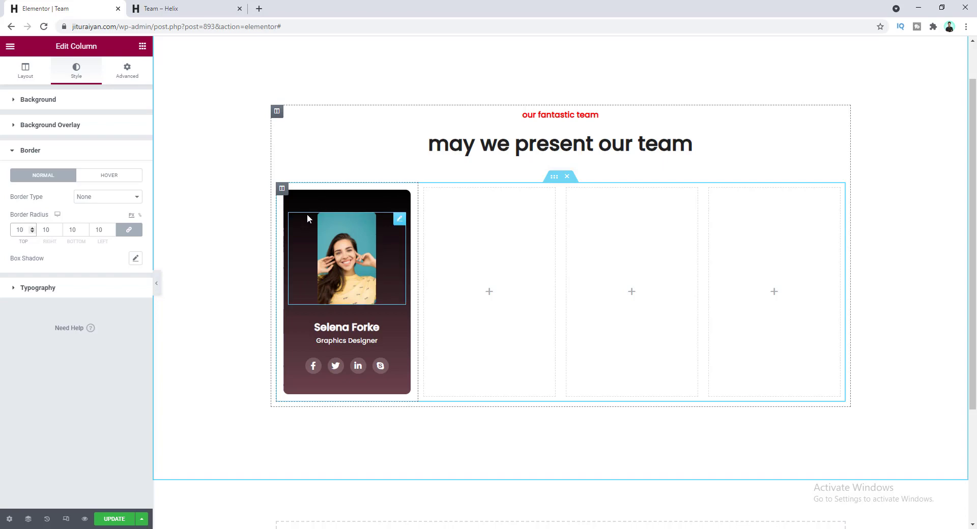
Load app.haikei.app in a new browser tab.
{"action": "left_click", "coordinate": [259, 8]}
{"action": "left_click", "coordinate": [257, 27]}
{"action": "type", "text": "ap"}
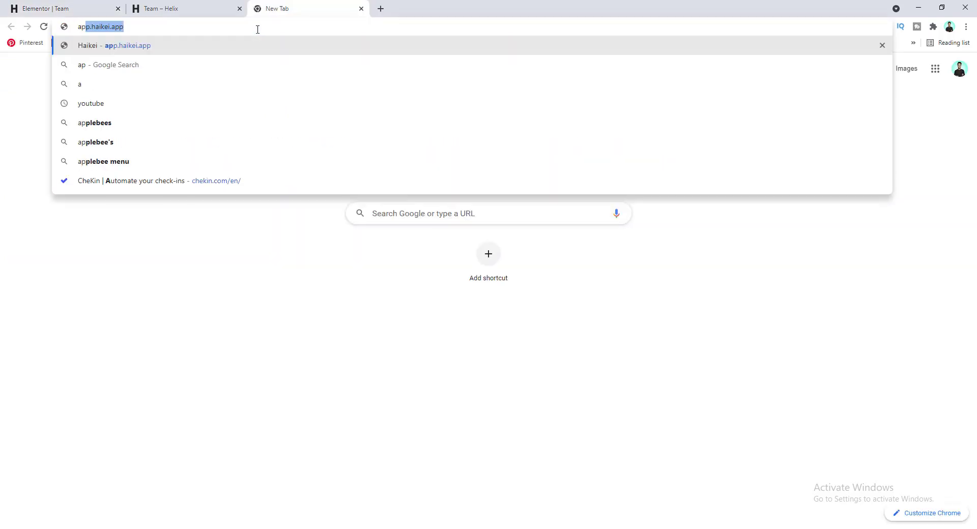
{"action": "key", "text": "Return"}
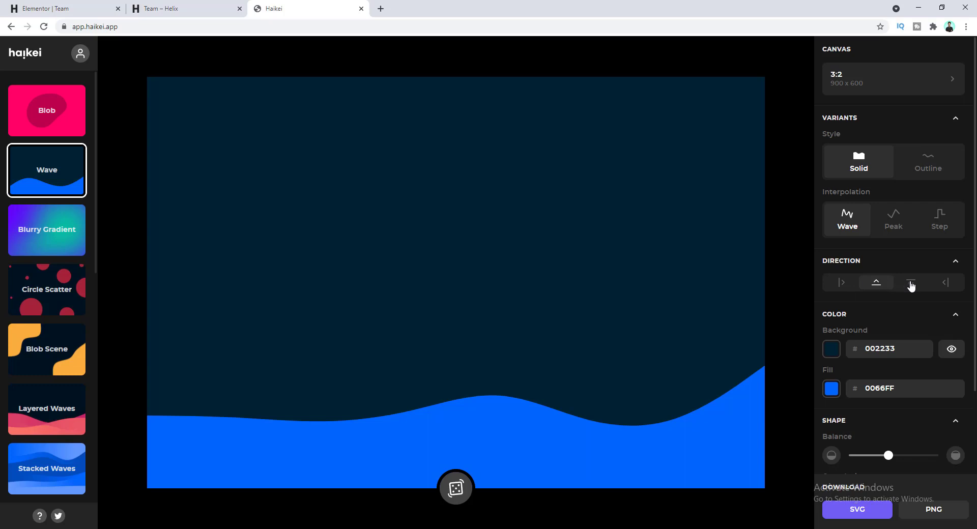
Make the wave hang downward with a hidden background and 980222 fill, then return to Elementor.
{"action": "left_click", "coordinate": [911, 285]}
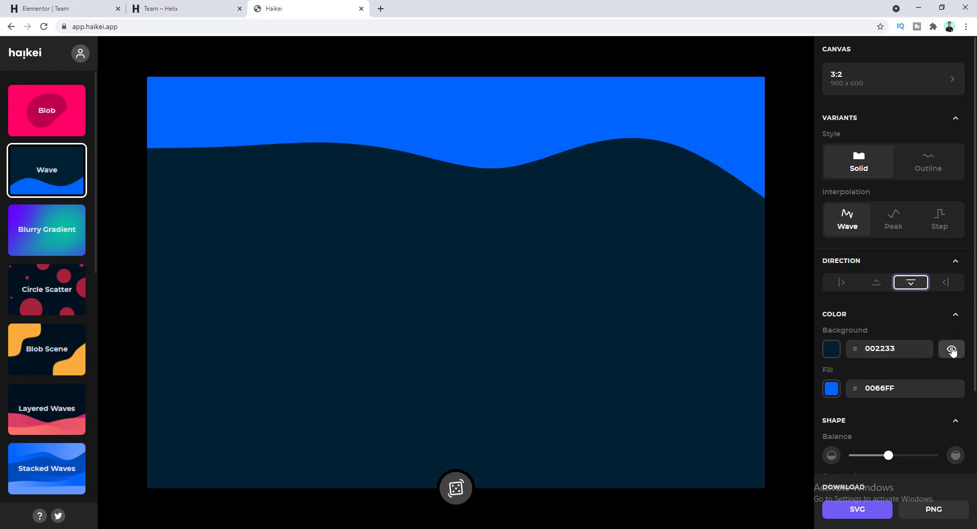
{"action": "left_click", "coordinate": [952, 351]}
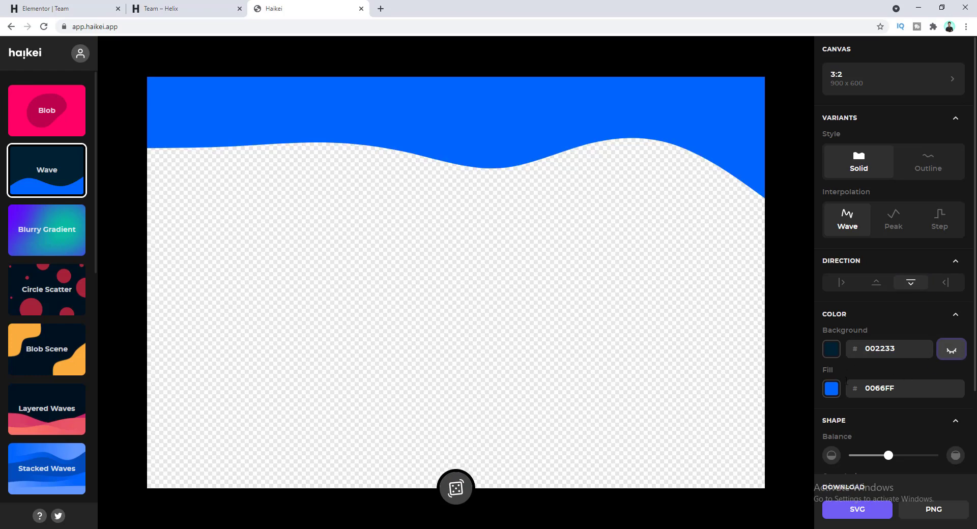
{"action": "left_click", "coordinate": [832, 389]}
{"action": "left_click_drag", "start_coordinate": [855, 247], "coordinate": [880, 245]}
{"action": "left_click", "coordinate": [869, 308]}
{"action": "mouse_move", "coordinate": [860, 311]}
{"action": "left_mouse_down"}
{"action": "mouse_move", "coordinate": [818, 311]}
{"action": "mouse_move", "coordinate": [866, 312]}
{"action": "left_mouse_up"}
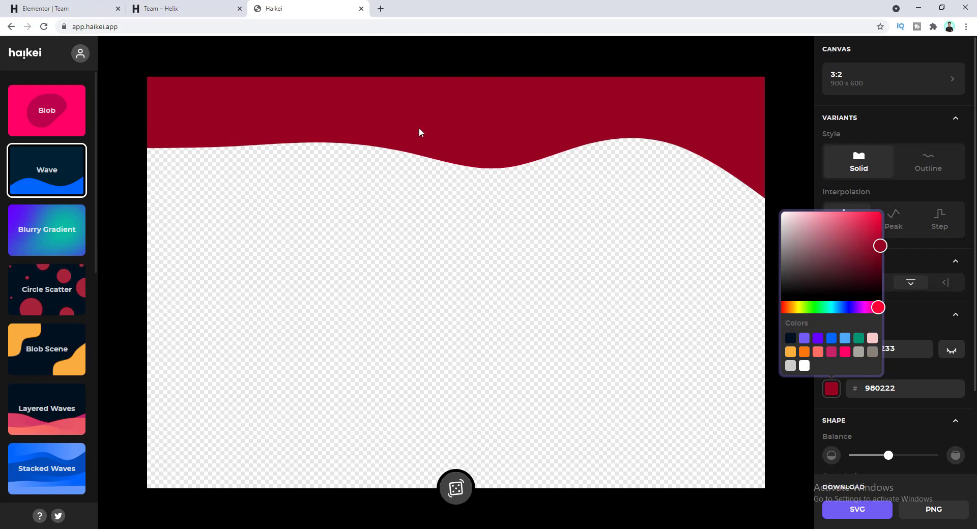
{"action": "key", "text": "ctrl+1"}
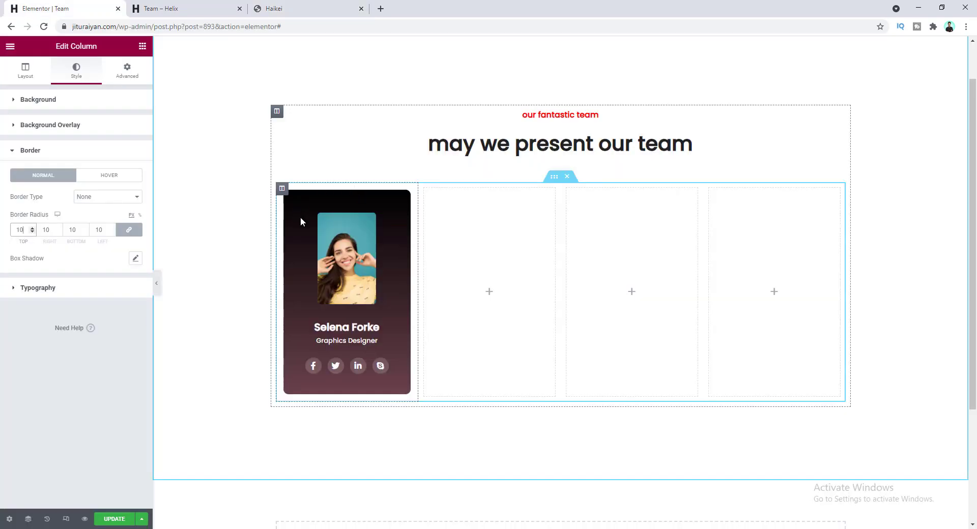
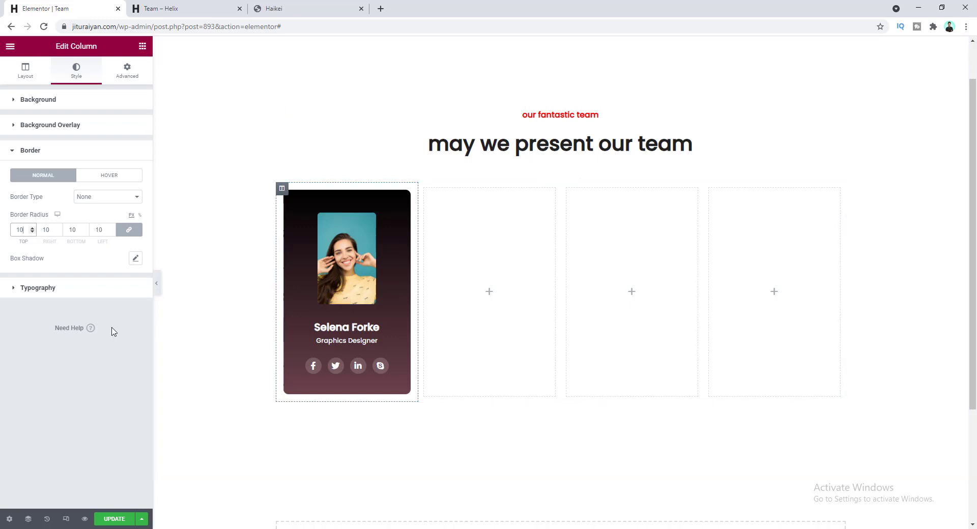
Sample the peach EEC797 tone from the member photo as a Classic overlay colour.
{"action": "left_click", "coordinate": [93, 127]}
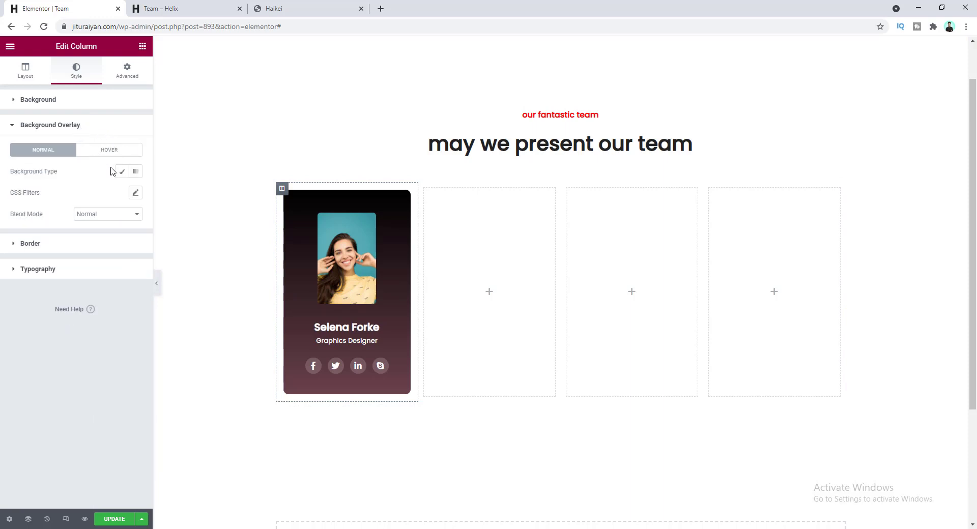
{"action": "left_click", "coordinate": [123, 173]}
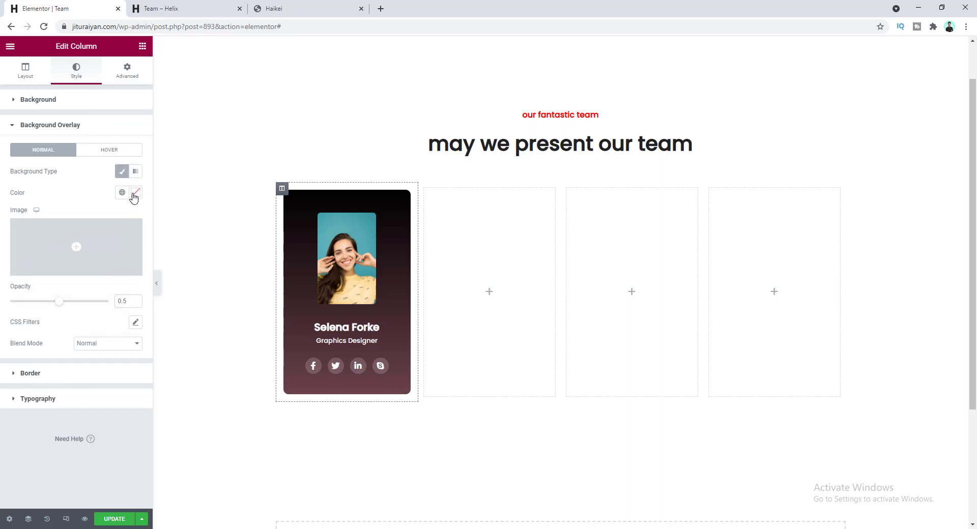
{"action": "left_click", "coordinate": [133, 196]}
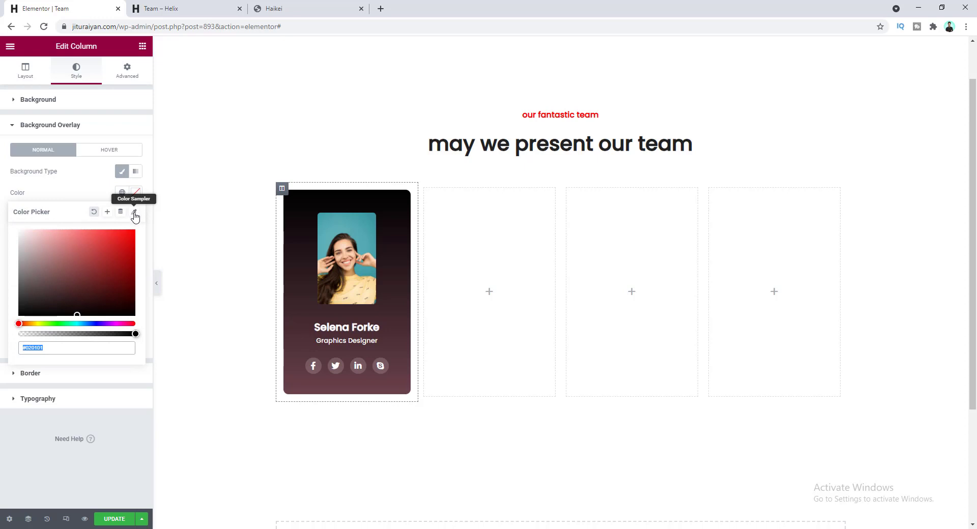
{"action": "left_click", "coordinate": [134, 214]}
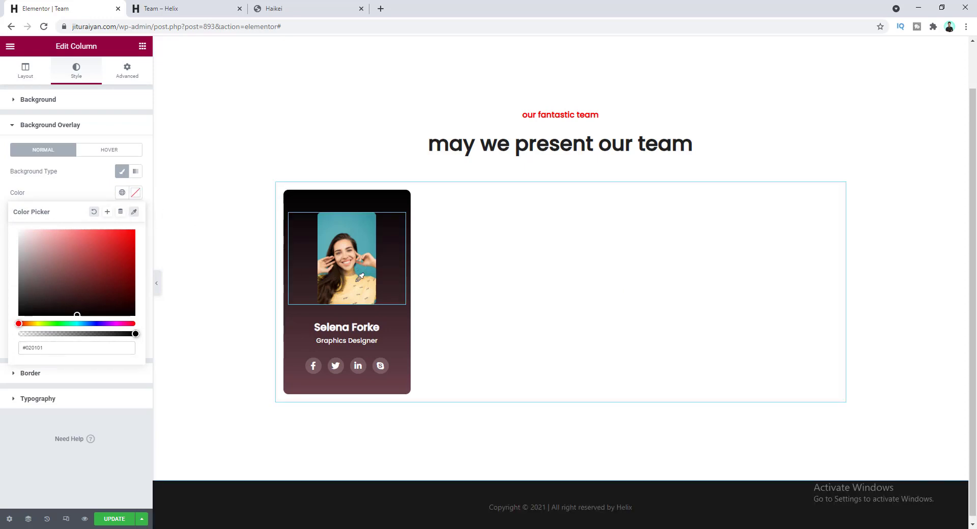
{"action": "mouse_move", "coordinate": [358, 277]}
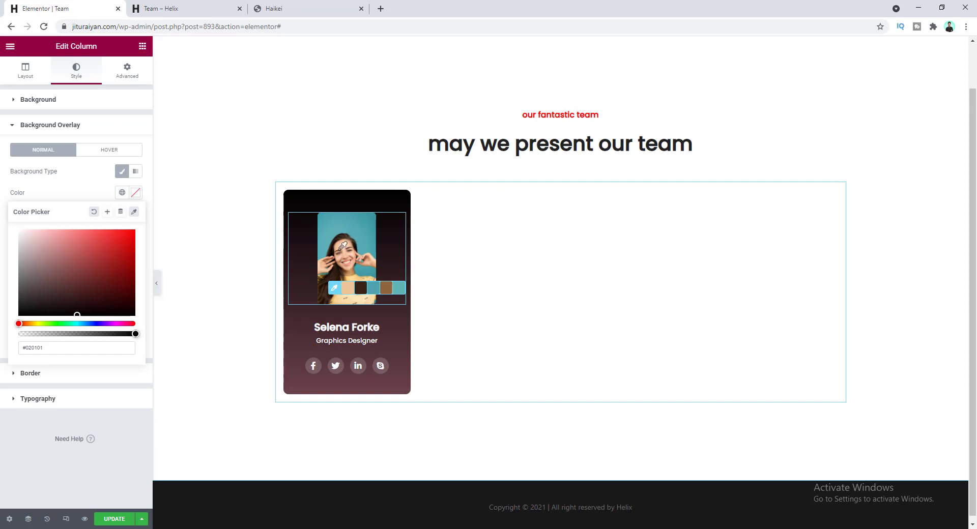
{"action": "left_click", "coordinate": [340, 291]}
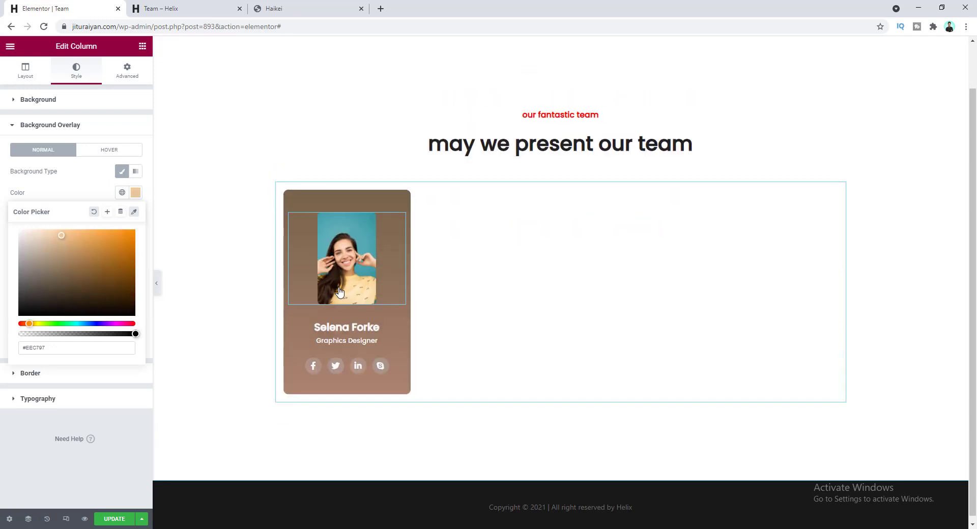
Copy the EEC797 hex value, clear the overlay colour, and go to Haikei.
{"action": "left_click", "coordinate": [50, 348]}
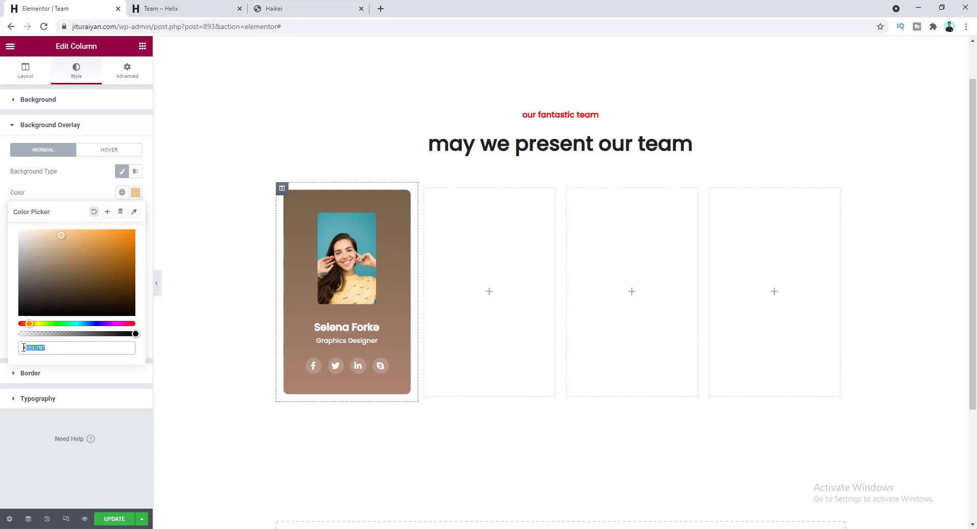
{"action": "left_click", "coordinate": [43, 350]}
{"action": "key", "text": "ctrl+a"}
{"action": "key", "text": "ctrl+c"}
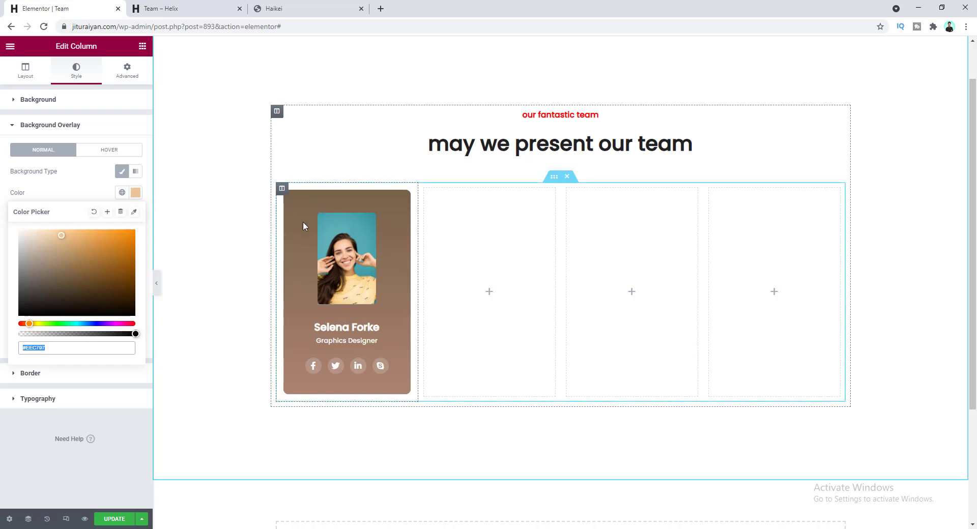
{"action": "left_click", "coordinate": [94, 215]}
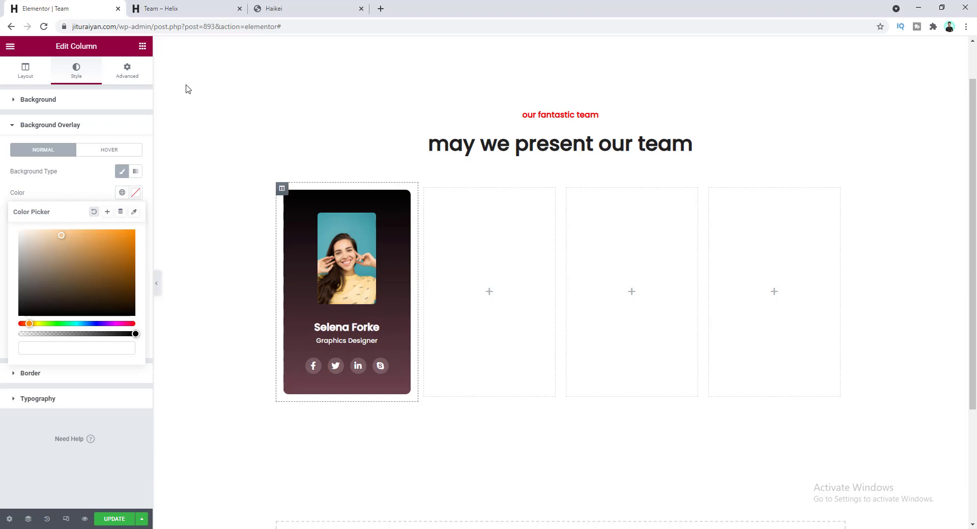
{"action": "left_click", "coordinate": [287, 6]}
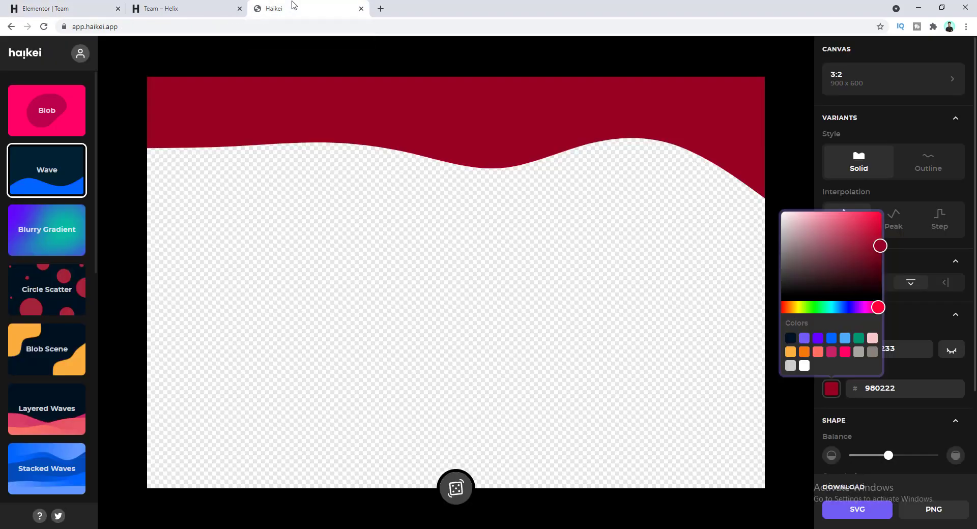
Set the wave fill colour to peach EEC797.
{"action": "left_click", "coordinate": [897, 394]}
{"action": "double_click", "coordinate": [876, 388]}
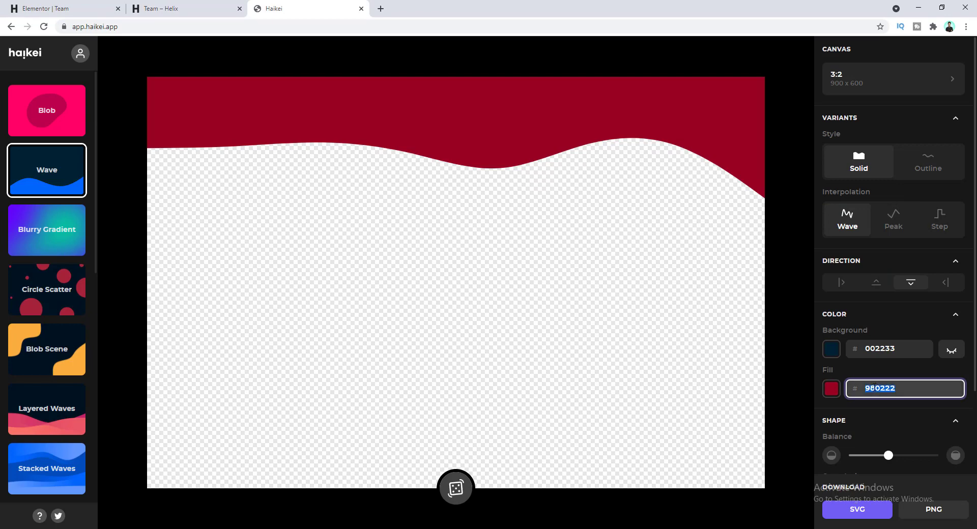
{"action": "key", "text": "ctrl+v"}
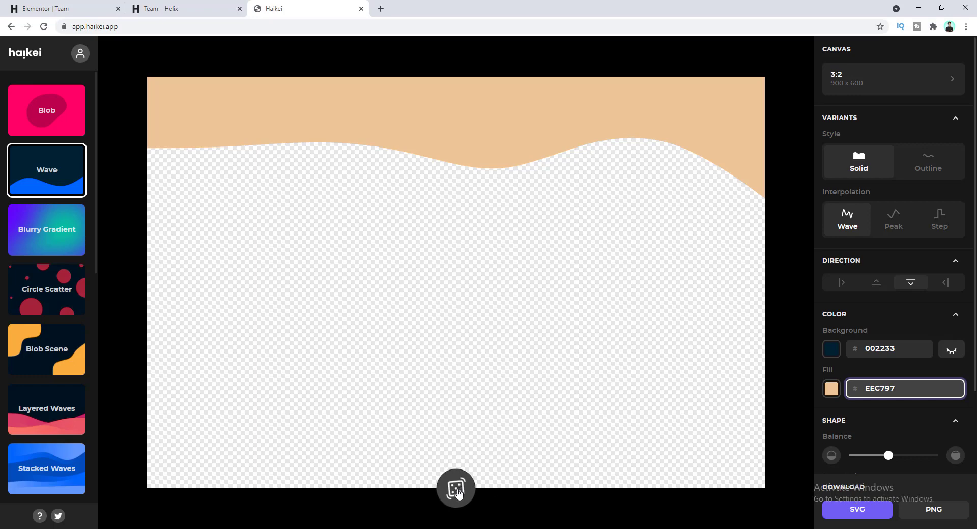
Randomize the wave shape several times and download it as a PNG.
{"action": "left_click", "coordinate": [457, 490]}
{"action": "left_click", "coordinate": [456, 490]}
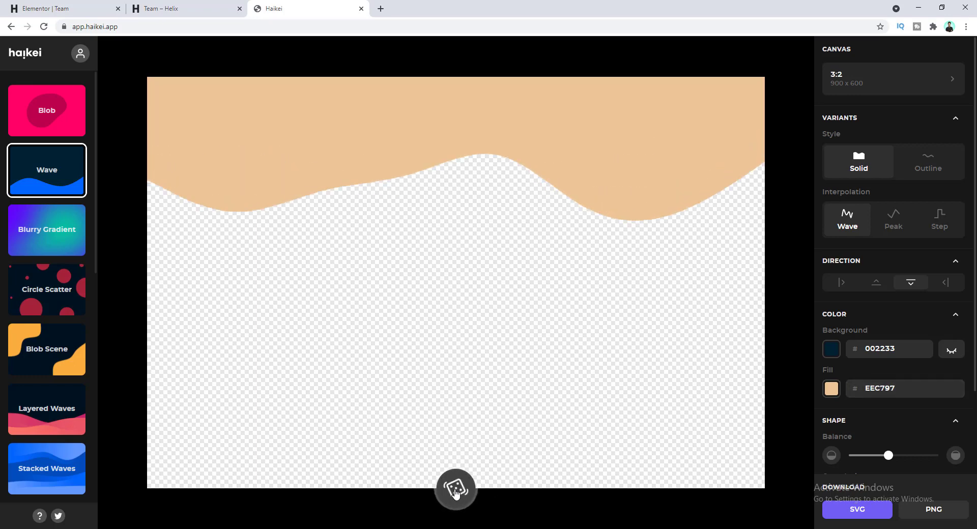
{"action": "left_click", "coordinate": [455, 490]}
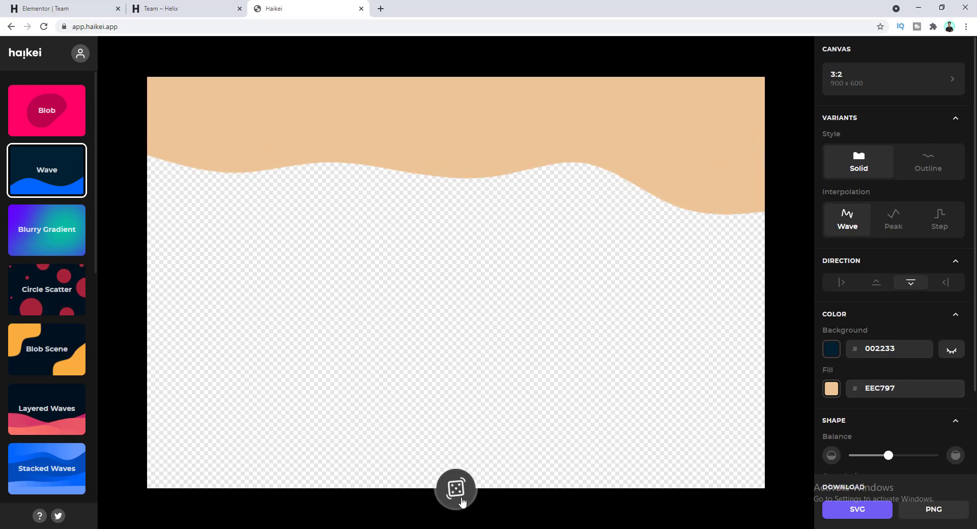
{"action": "left_click", "coordinate": [461, 500]}
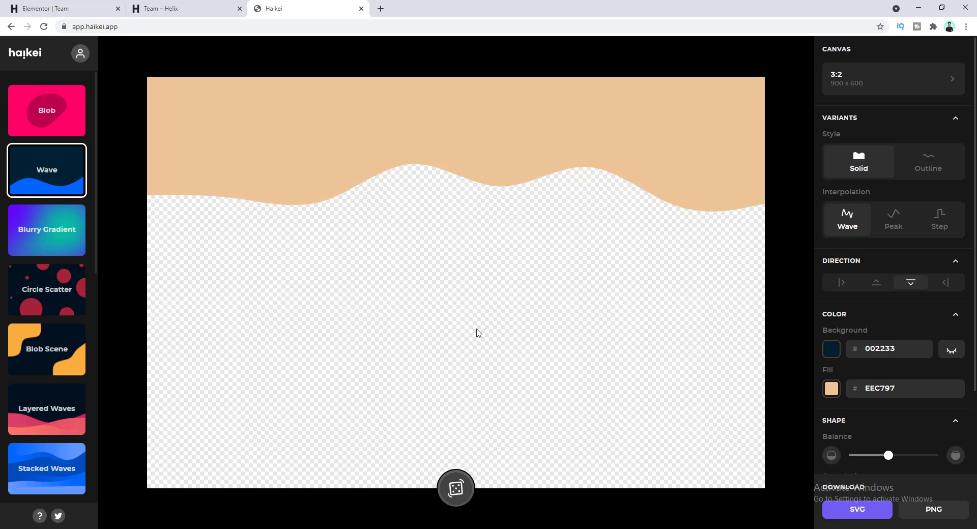
{"action": "left_click", "coordinate": [943, 515]}
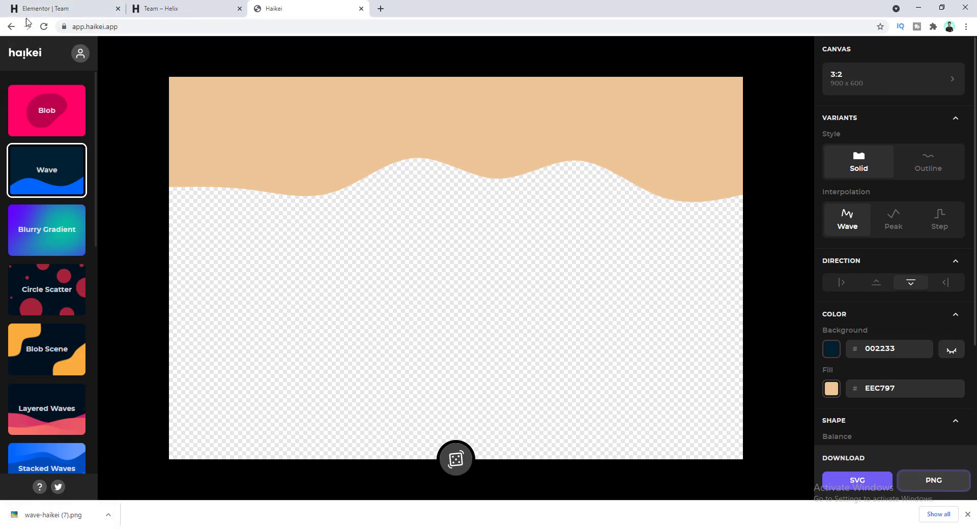
Upload wave-haikei-7.png and insert it as the first column's background overlay image.
{"action": "left_click", "coordinate": [35, 5]}
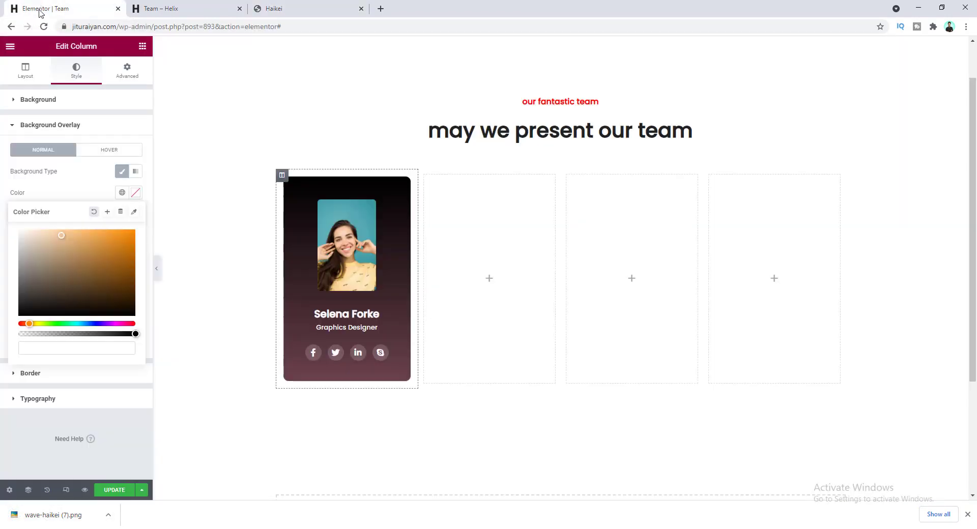
{"action": "left_click", "coordinate": [90, 192]}
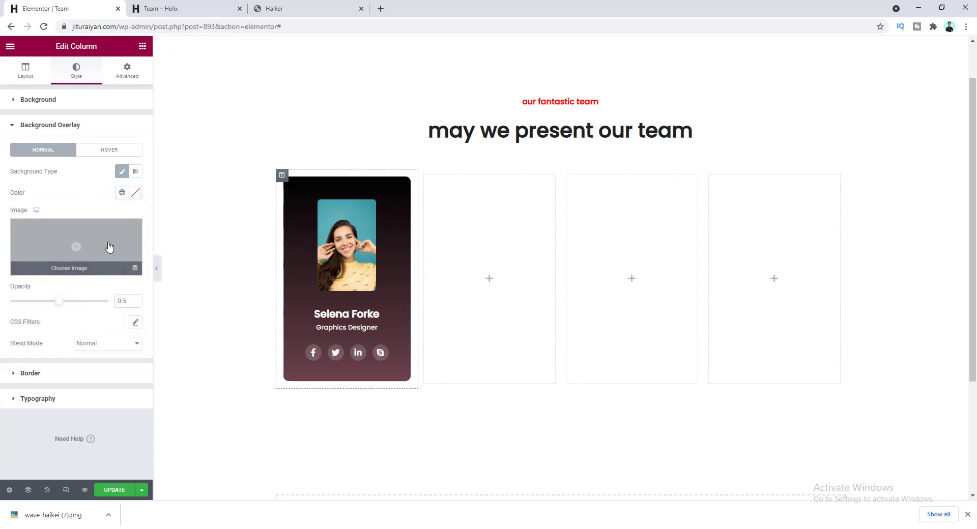
{"action": "left_click", "coordinate": [53, 245]}
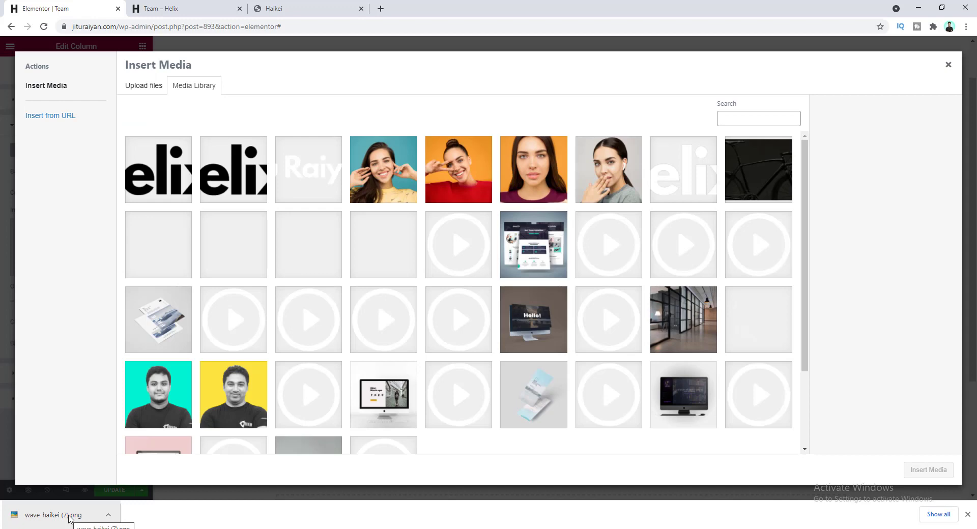
{"action": "left_click_drag", "start_coordinate": [68, 517], "coordinate": [237, 291]}
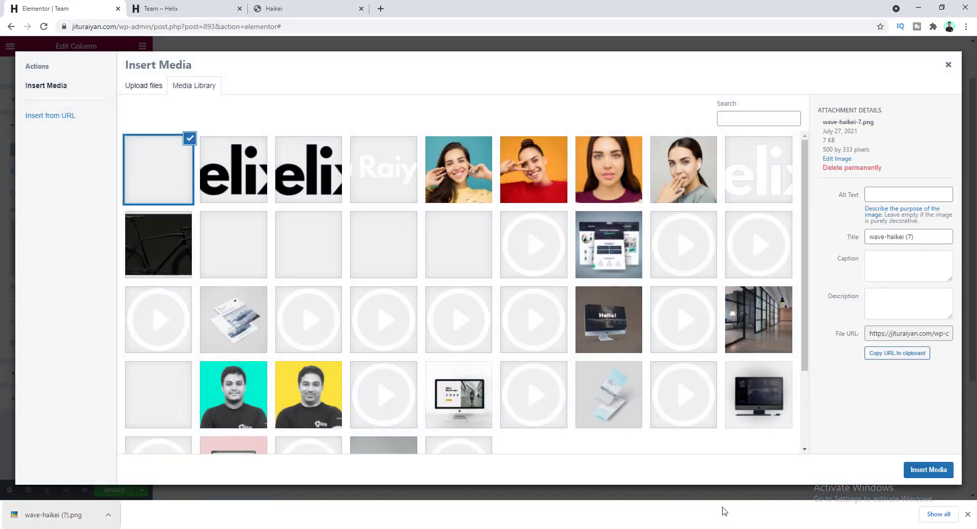
{"action": "left_click", "coordinate": [926, 474]}
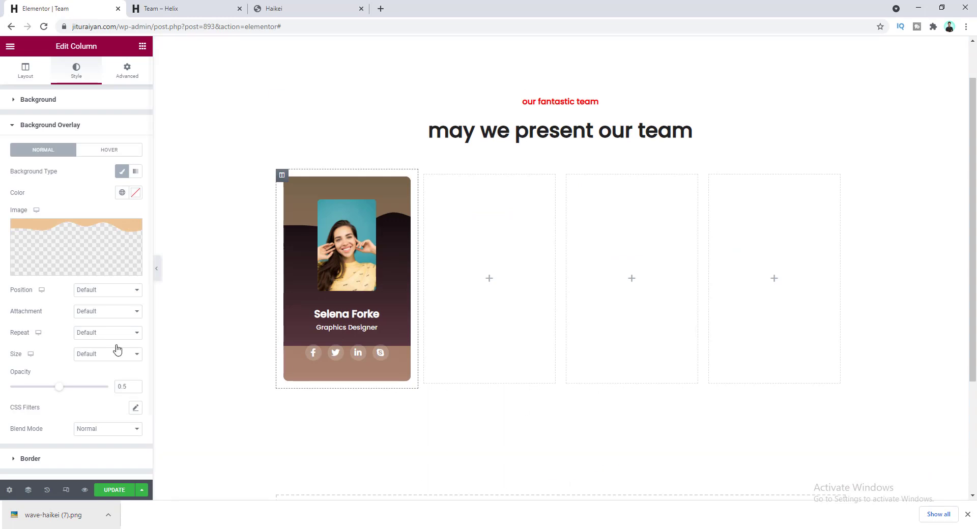
Set the overlay image position to Top Center, size to Cover, and opacity to 1.
{"action": "left_click", "coordinate": [120, 297]}
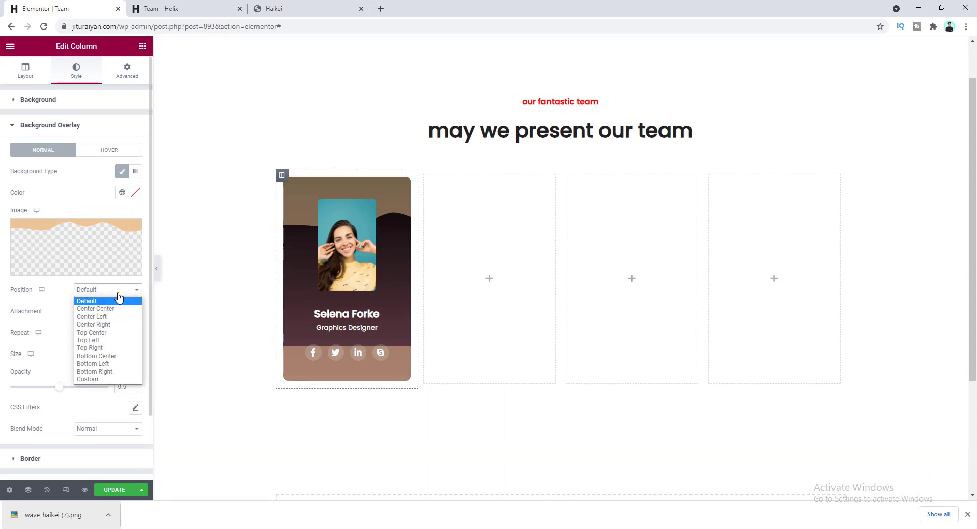
{"action": "left_click", "coordinate": [119, 333]}
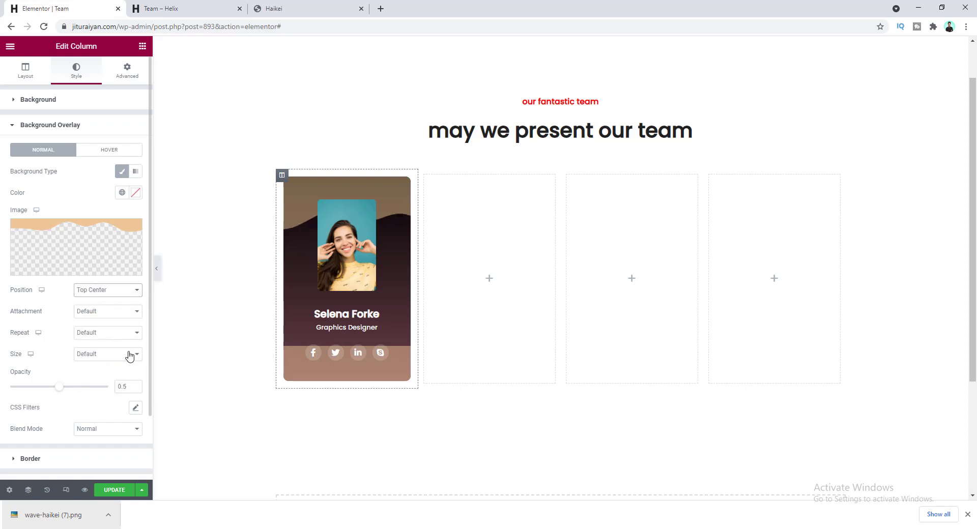
{"action": "left_click", "coordinate": [100, 356]}
{"action": "left_click", "coordinate": [104, 382]}
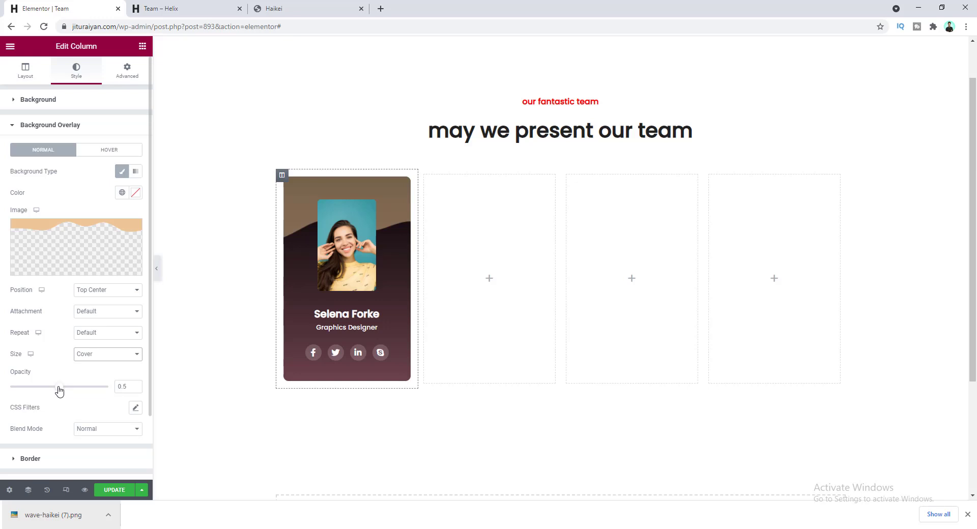
{"action": "left_click_drag", "start_coordinate": [59, 389], "coordinate": [119, 381]}
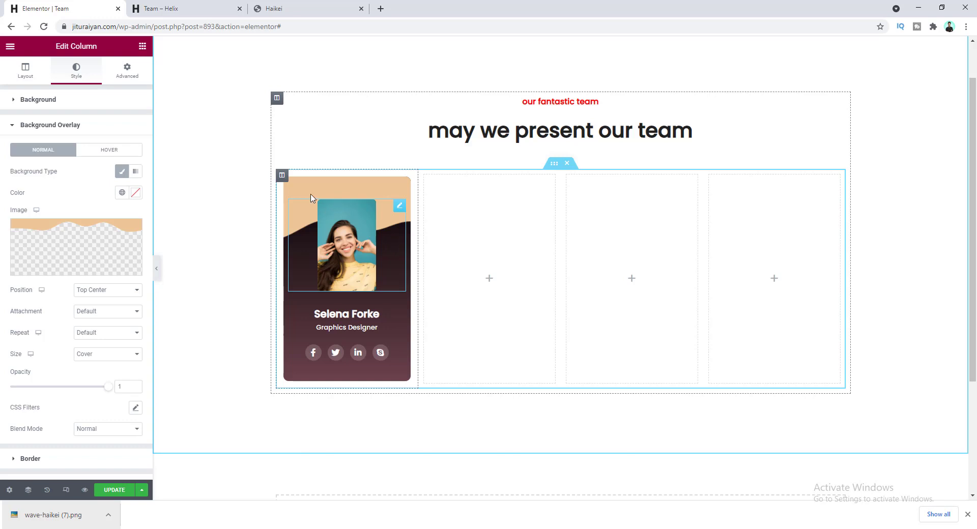
Duplicate the member card column three times to make four cards.
{"action": "right_click", "coordinate": [282, 177]}
{"action": "left_click", "coordinate": [307, 200]}
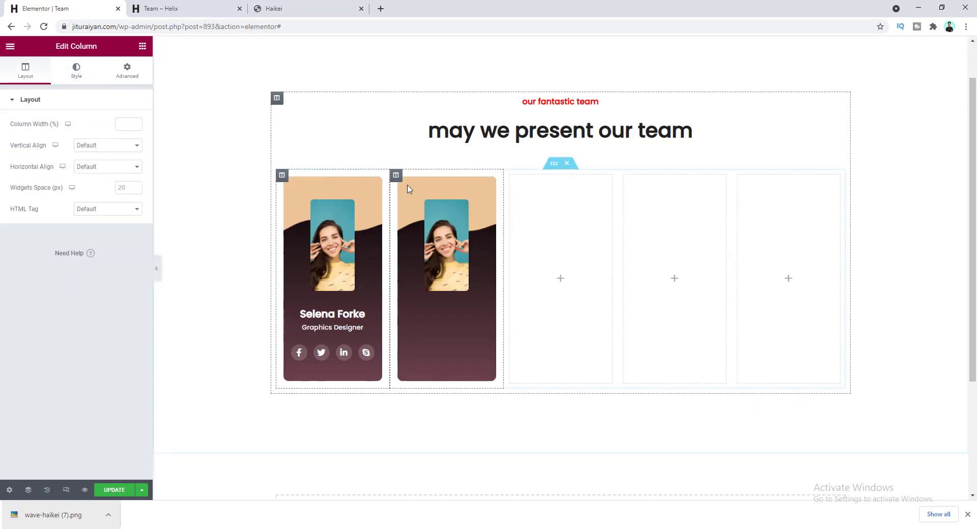
{"action": "right_click", "coordinate": [396, 175]}
{"action": "left_click", "coordinate": [415, 201]}
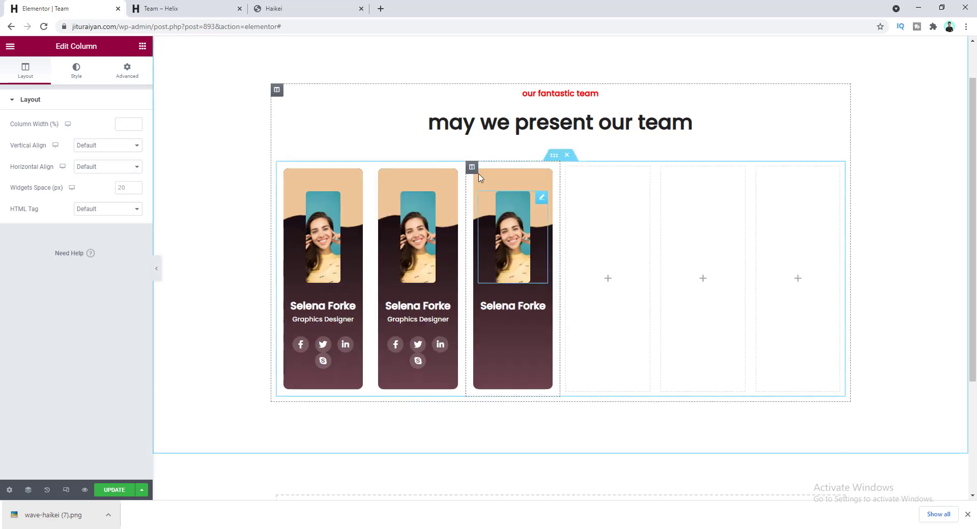
{"action": "right_click", "coordinate": [472, 167]}
{"action": "left_click", "coordinate": [492, 196]}
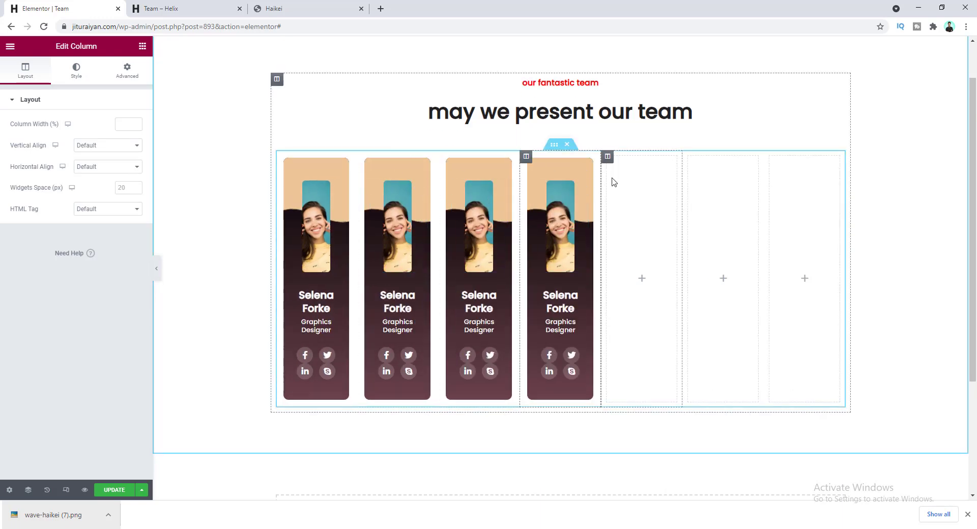
Delete the three leftover empty columns from the team row.
{"action": "right_click", "coordinate": [608, 158]}
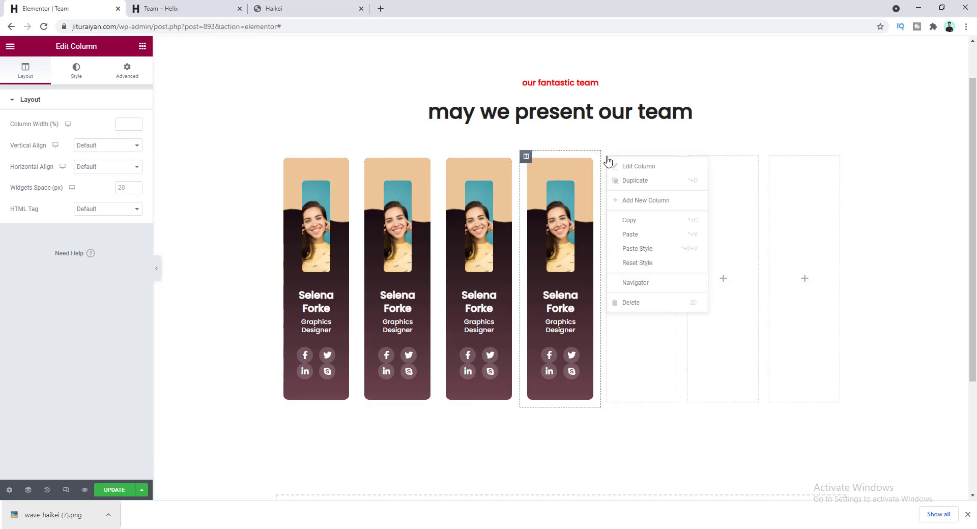
{"action": "left_click", "coordinate": [630, 303]}
{"action": "right_click", "coordinate": [661, 170]}
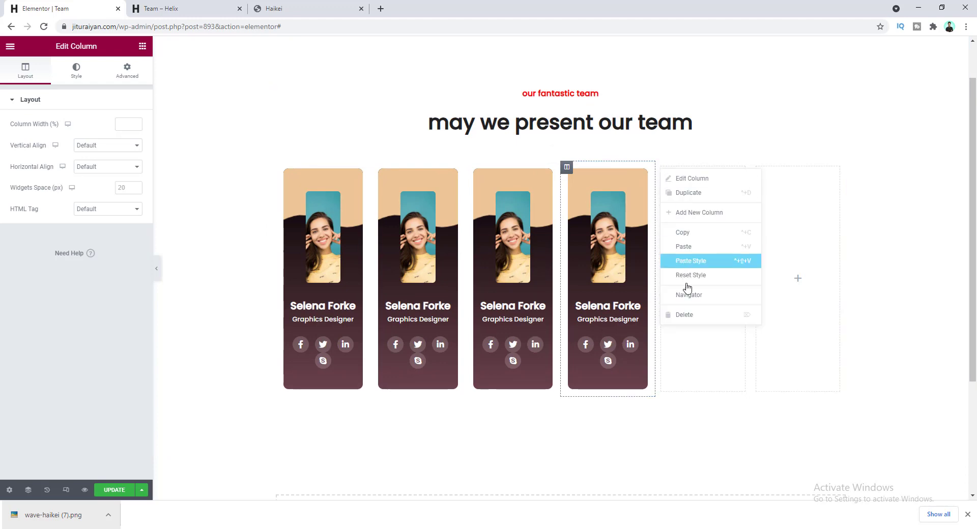
{"action": "left_click", "coordinate": [692, 314]}
{"action": "right_click", "coordinate": [737, 176]}
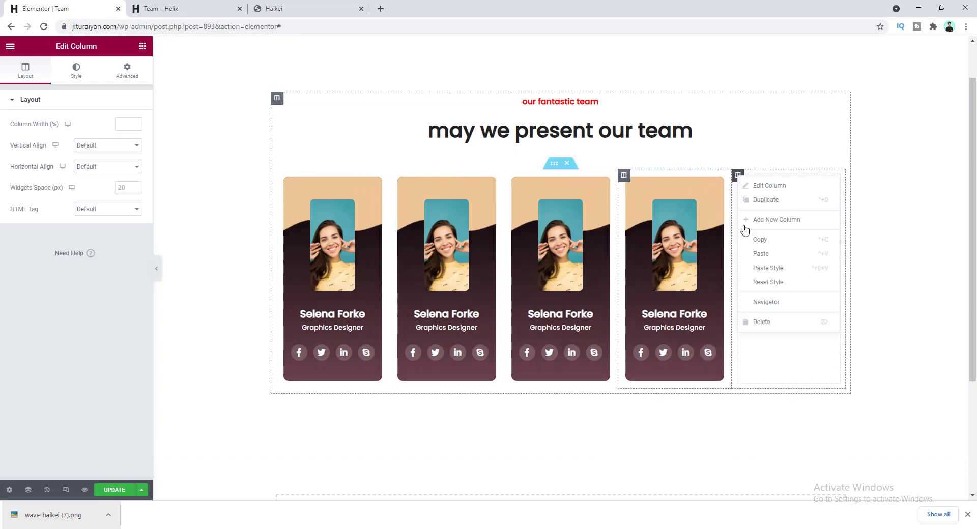
{"action": "left_click", "coordinate": [763, 321]}
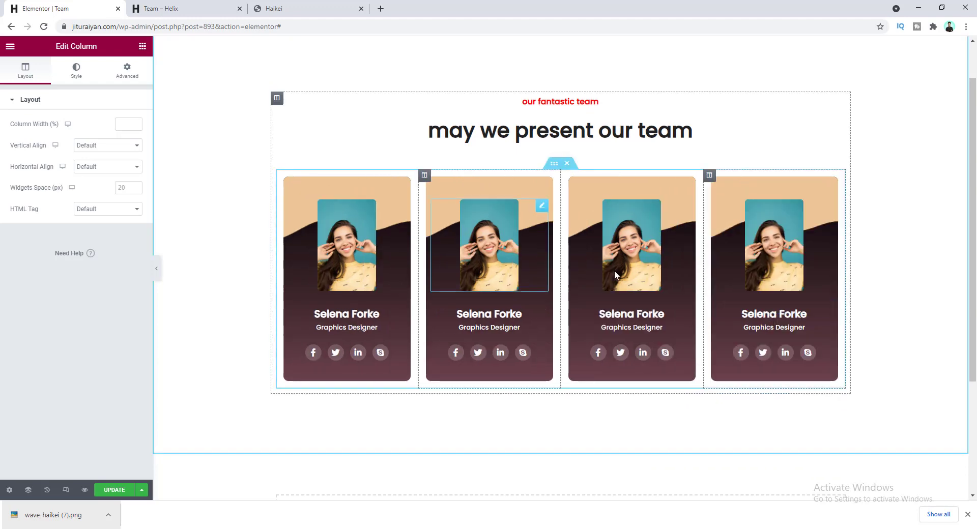
{"action": "left_click", "coordinate": [491, 235]}
Replace the second card's photo with the portrait on an orange background.
{"action": "left_click", "coordinate": [112, 155]}
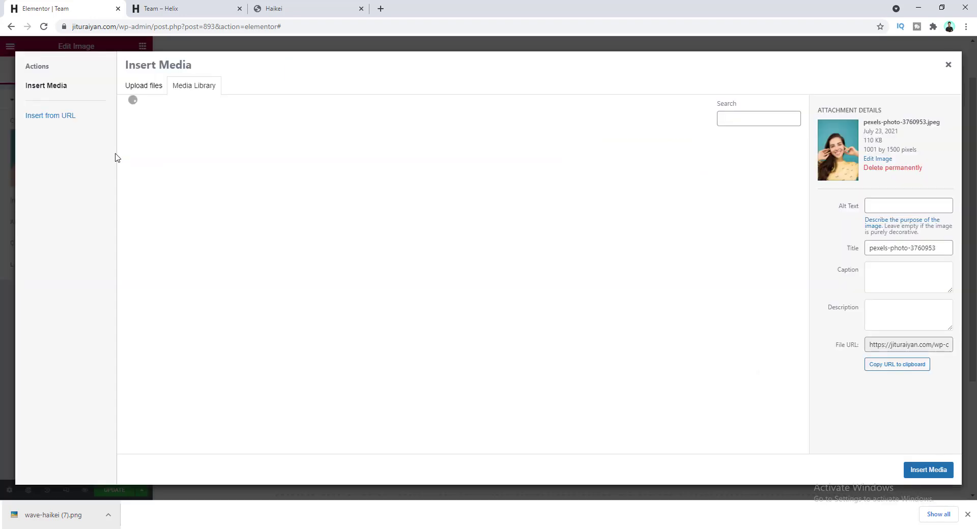
{"action": "left_click", "coordinate": [928, 470]}
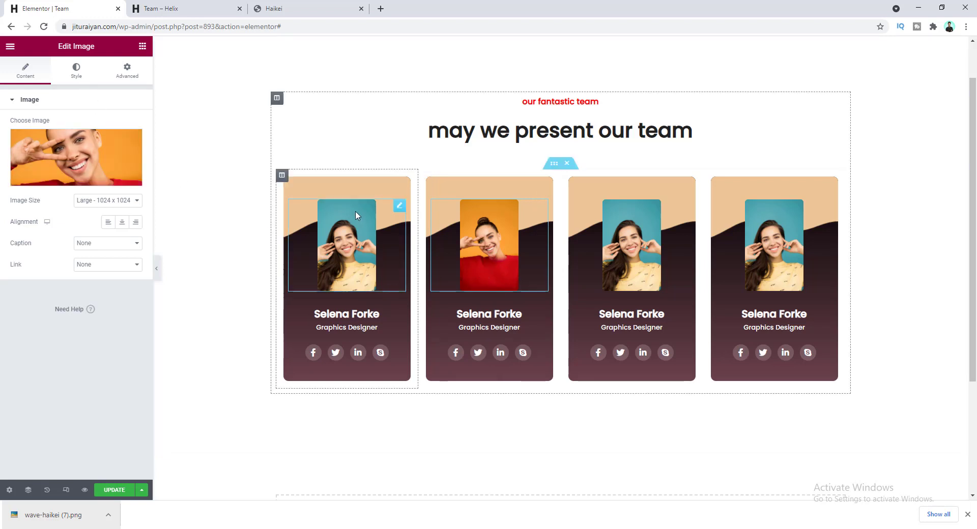
{"action": "left_click", "coordinate": [423, 175]}
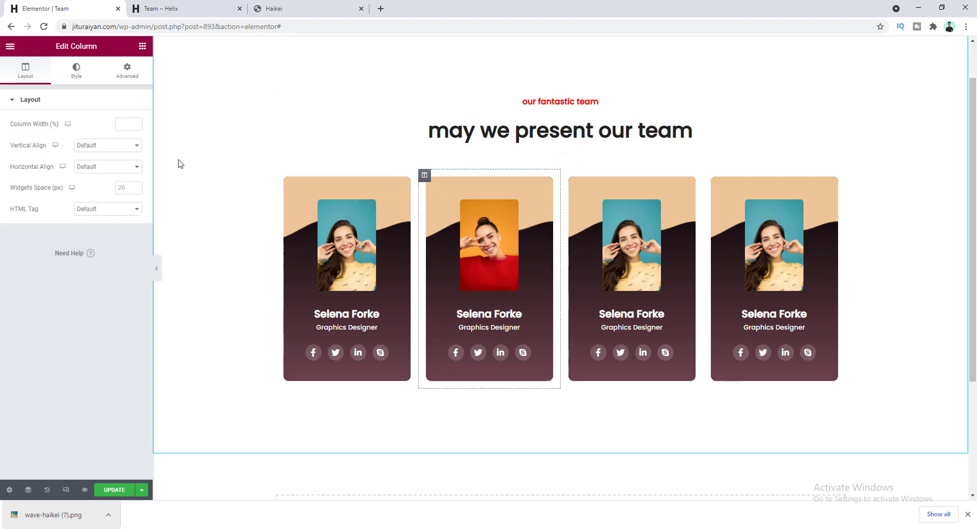
Sample the photo's red #AE080C in the overlay colour picker, copy it, then clear it.
{"action": "left_click", "coordinate": [77, 80]}
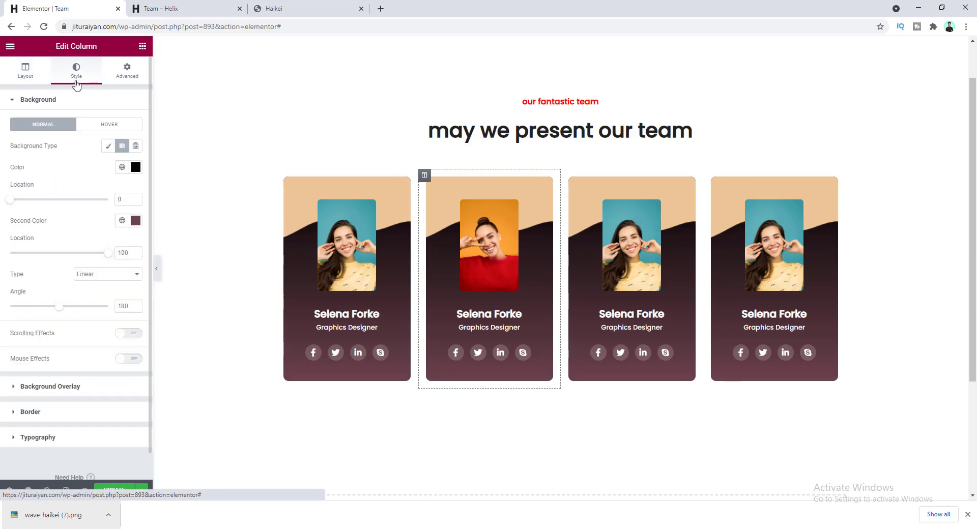
{"action": "left_click", "coordinate": [94, 390]}
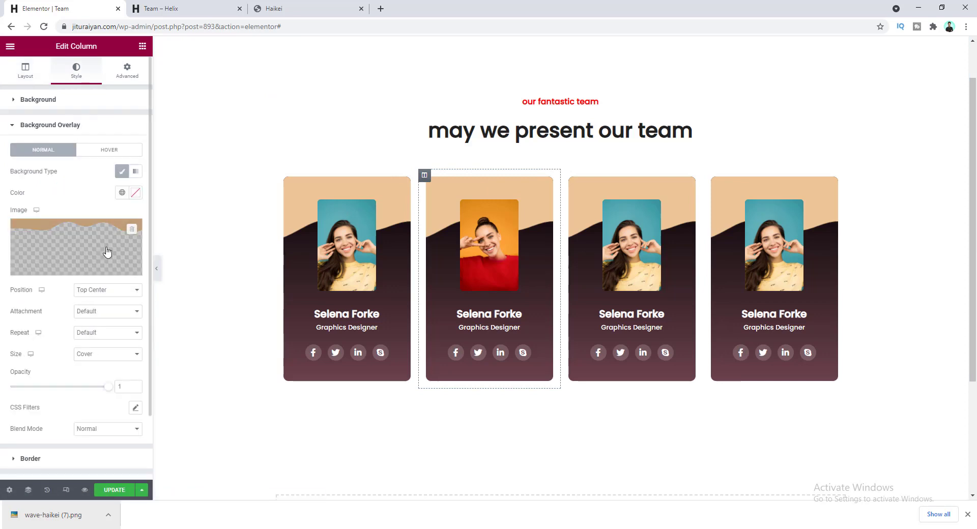
{"action": "left_click", "coordinate": [135, 192]}
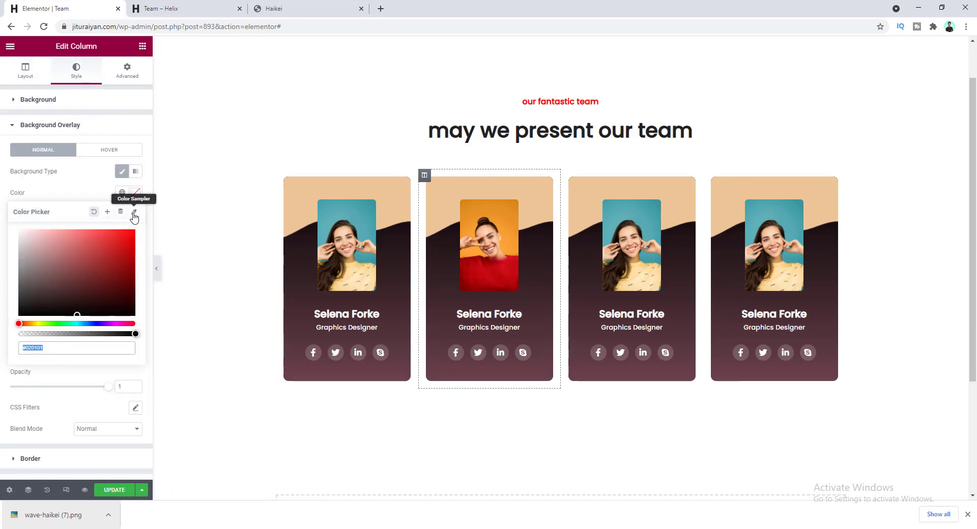
{"action": "left_click", "coordinate": [134, 214]}
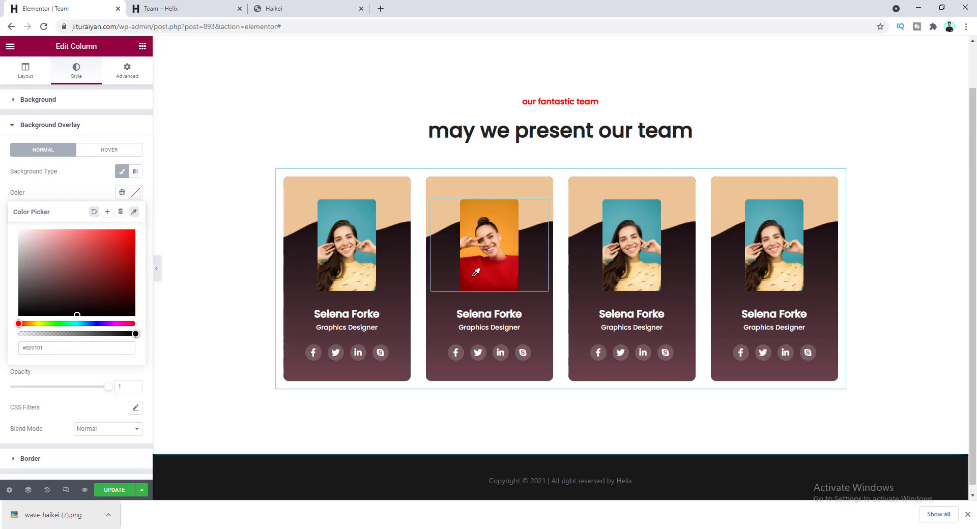
{"action": "mouse_move", "coordinate": [493, 268]}
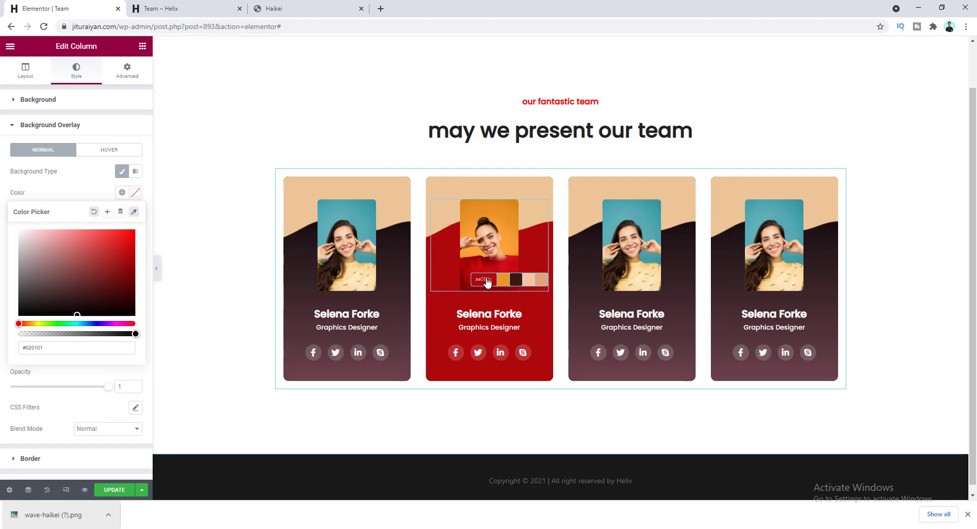
{"action": "left_click", "coordinate": [484, 284]}
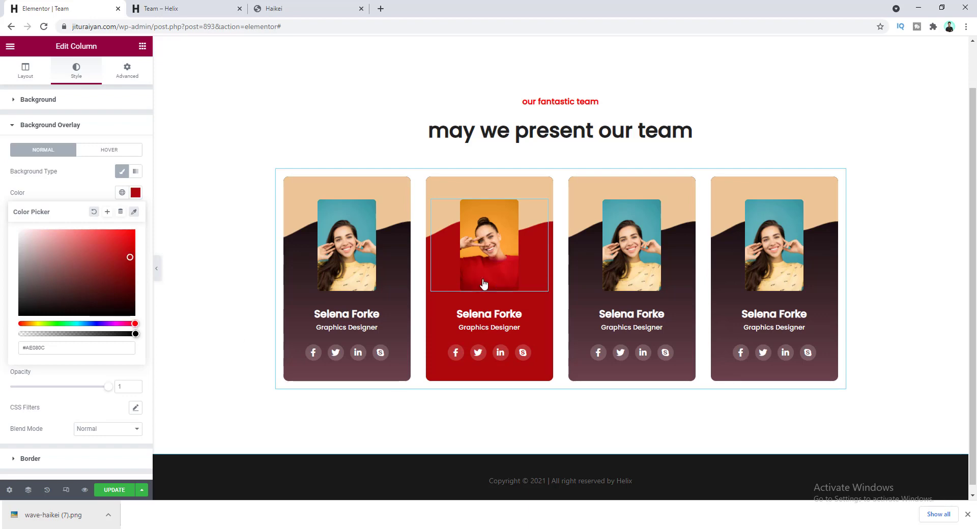
{"action": "left_click_drag", "start_coordinate": [51, 346], "coordinate": [4, 351]}
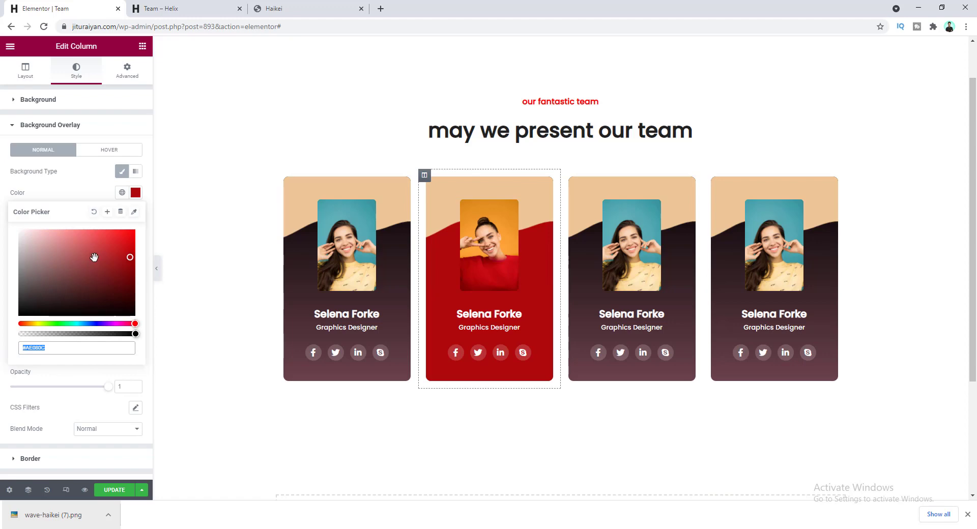
{"action": "left_click", "coordinate": [94, 212]}
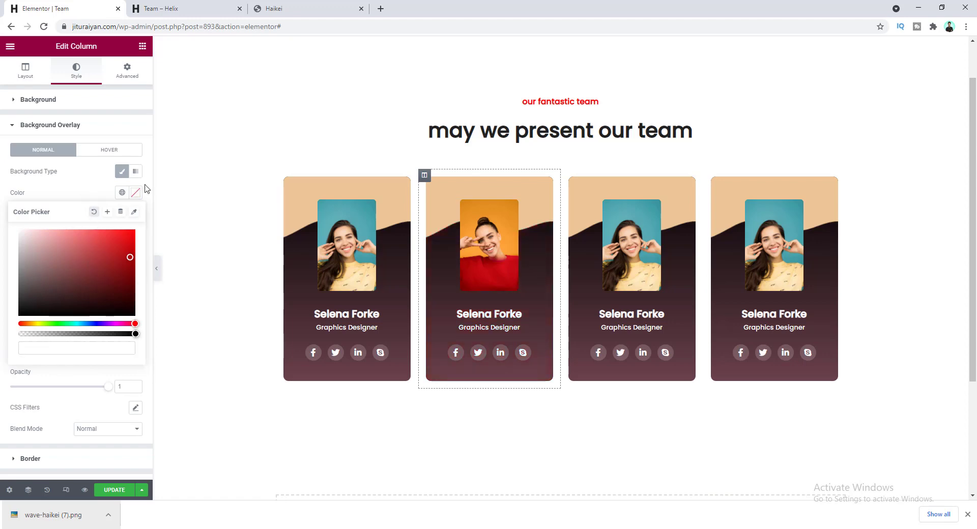
Set the Haikei wave fill colour to red AE080C.
{"action": "left_click", "coordinate": [288, 6]}
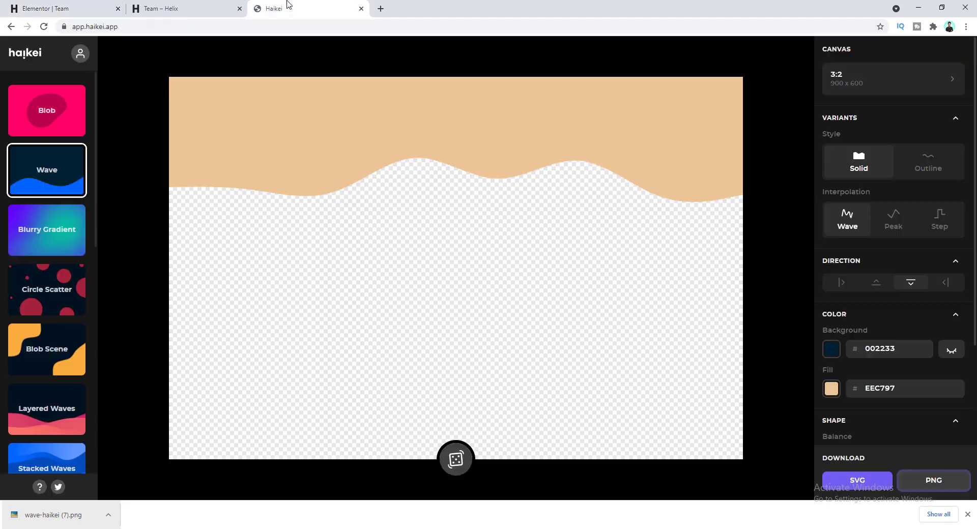
{"action": "left_click", "coordinate": [883, 390]}
{"action": "double_click", "coordinate": [883, 390]}
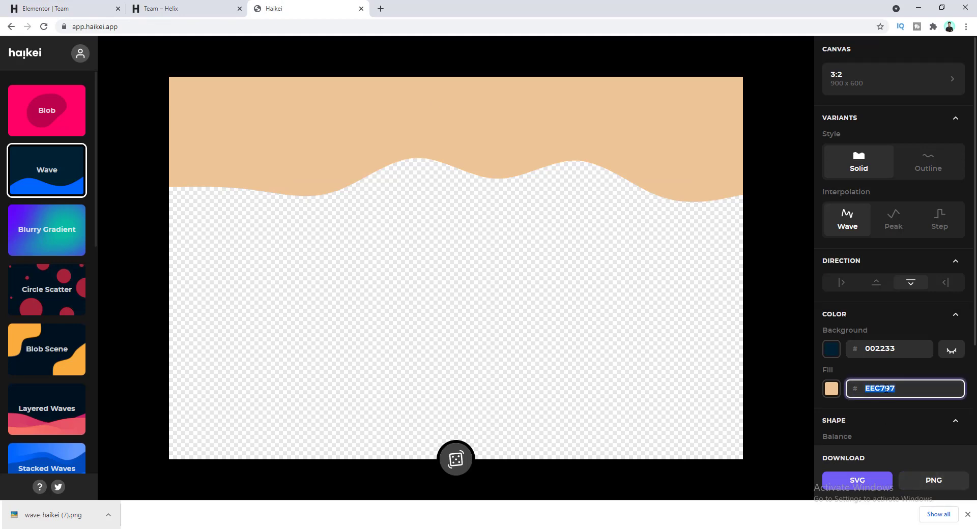
{"action": "type", "text": "AE0E0C"}
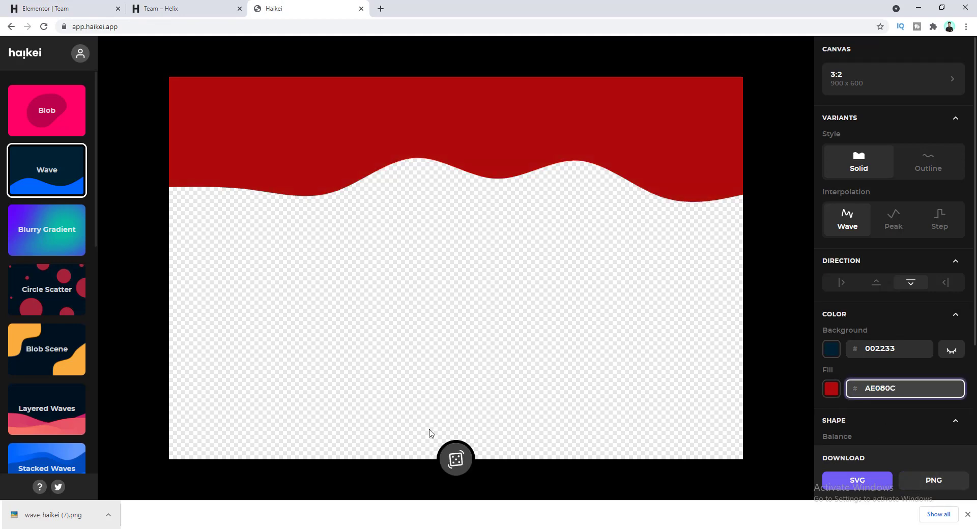
Randomize the wave shape twice and download it as wave-haikei (8).png.
{"action": "left_click", "coordinate": [448, 463]}
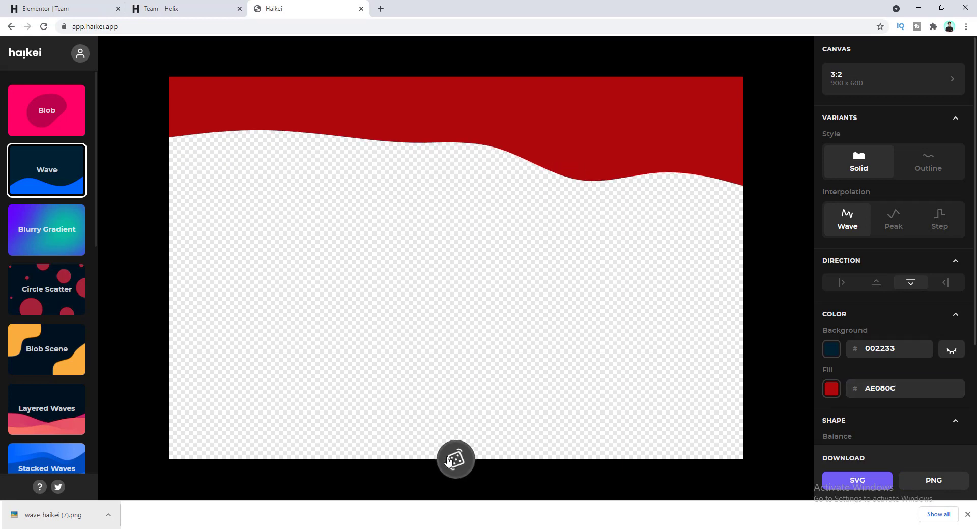
{"action": "left_click", "coordinate": [448, 461]}
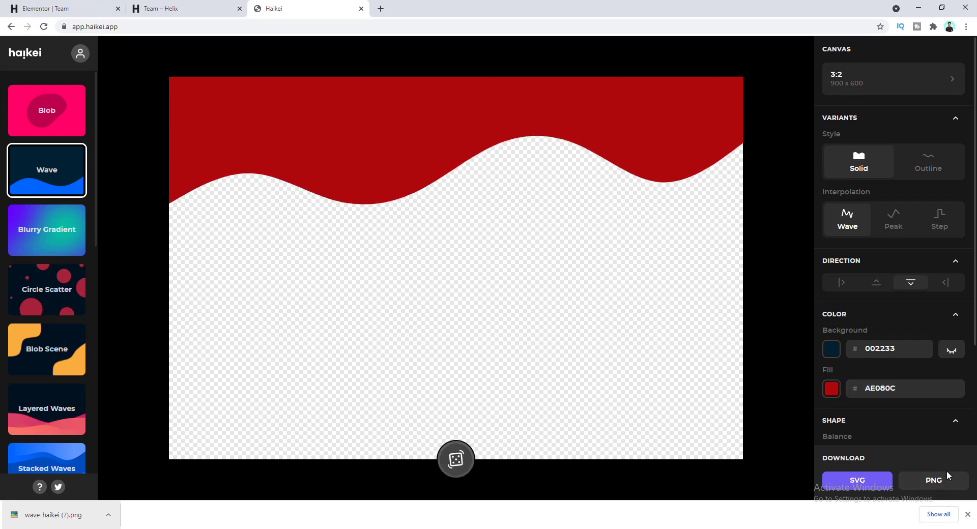
{"action": "left_click", "coordinate": [934, 482]}
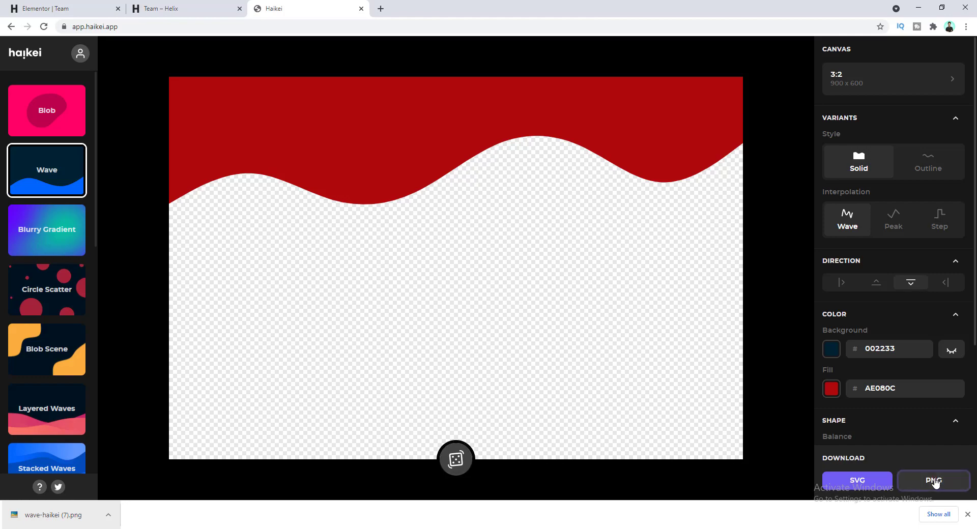
{"action": "left_click", "coordinate": [51, 9]}
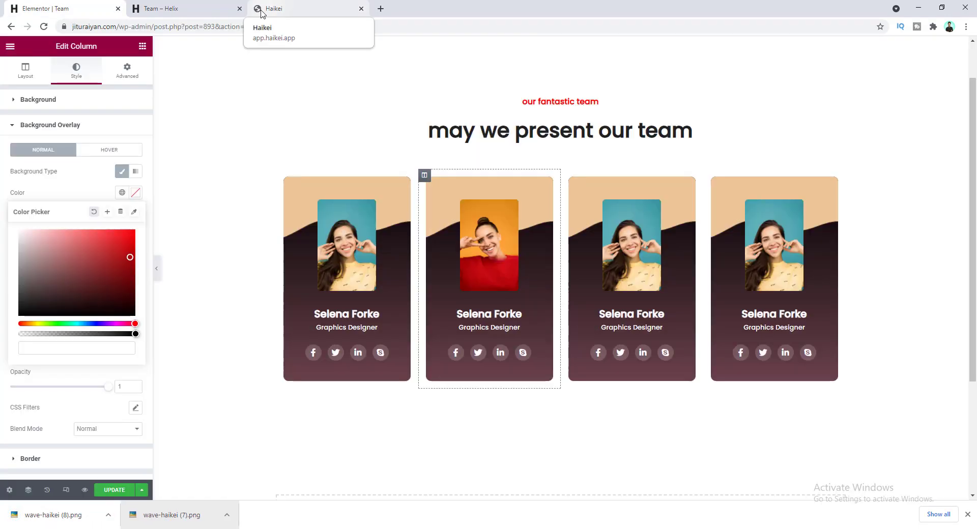
Upload wave-haikei (8).png and apply it as the middle card's overlay image.
{"action": "left_click", "coordinate": [86, 193]}
{"action": "left_click", "coordinate": [92, 254]}
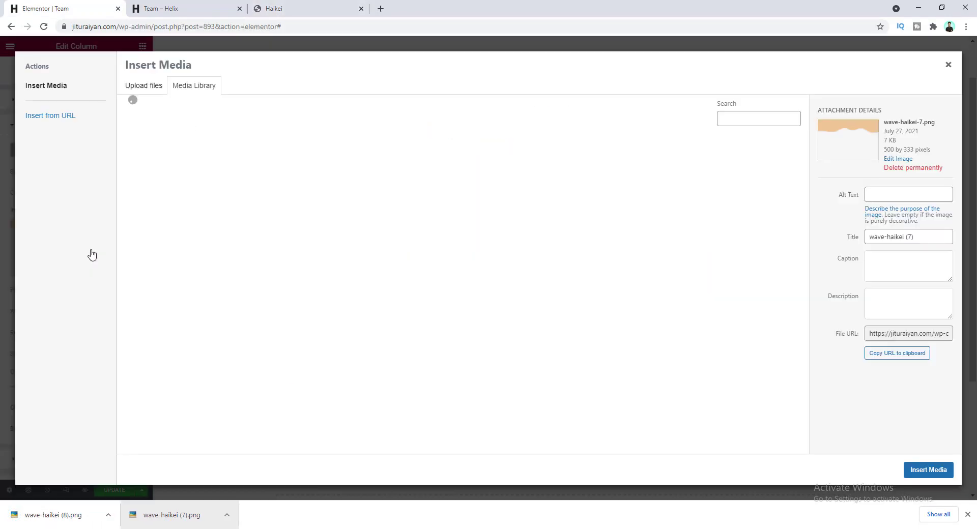
{"action": "left_click_drag", "start_coordinate": [76, 514], "coordinate": [926, 474]}
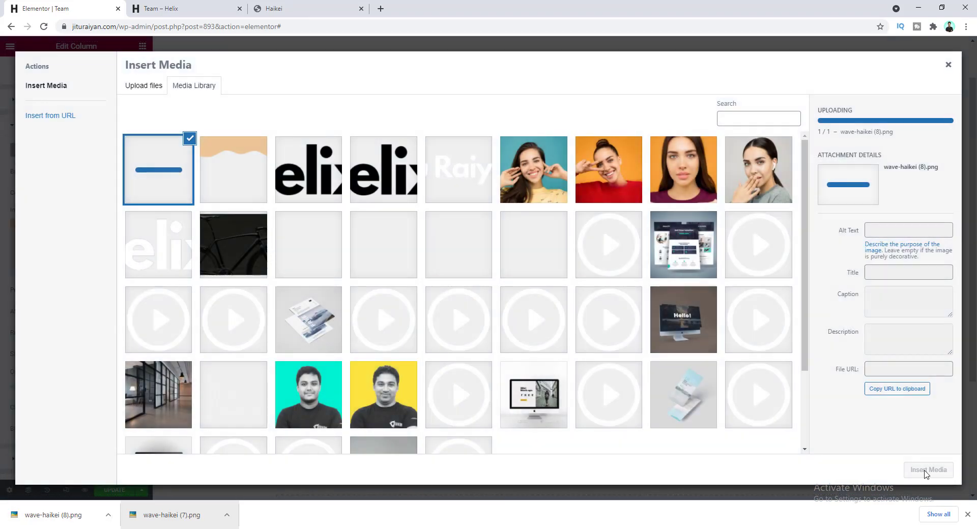
{"action": "left_click", "coordinate": [927, 470]}
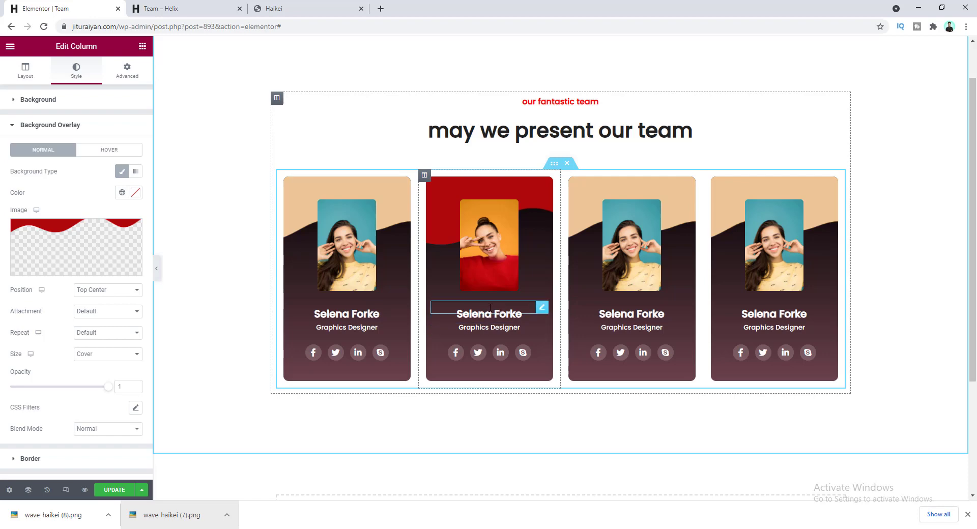
Replace the middle card's name with the new member's name and its role with 'Product Manager'.
{"action": "left_click", "coordinate": [490, 308]}
{"action": "left_click_drag", "start_coordinate": [51, 135], "coordinate": [3, 139]}
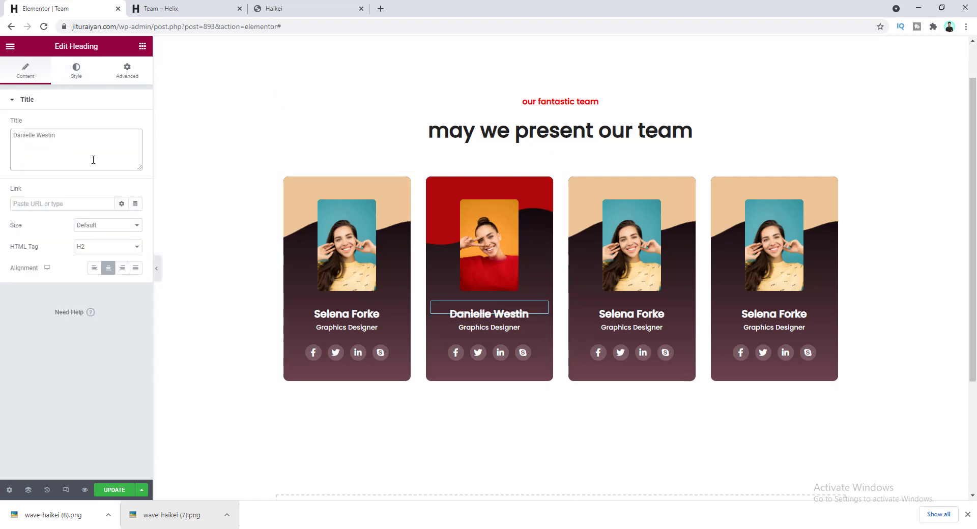
{"action": "left_click", "coordinate": [509, 328]}
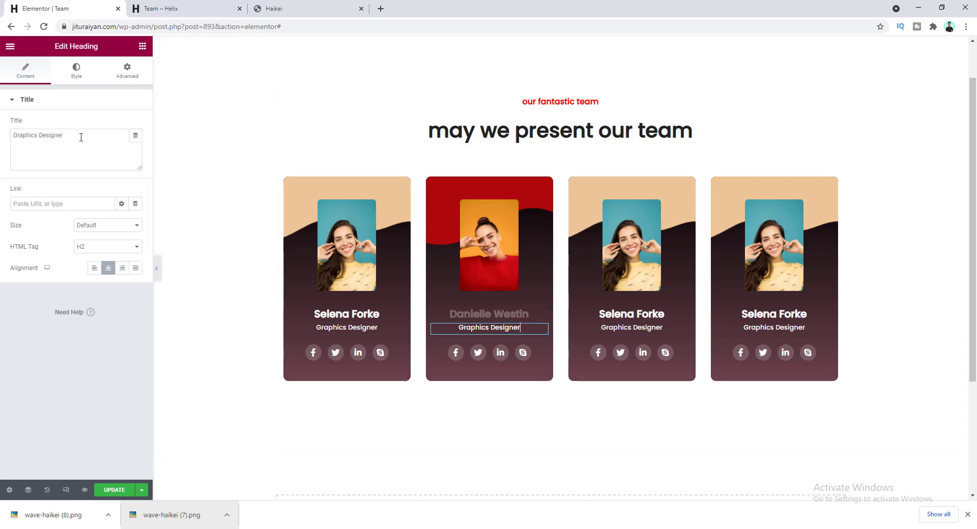
{"action": "left_click_drag", "start_coordinate": [81, 137], "coordinate": [1, 141]}
{"action": "type", "text": "Product manager"}
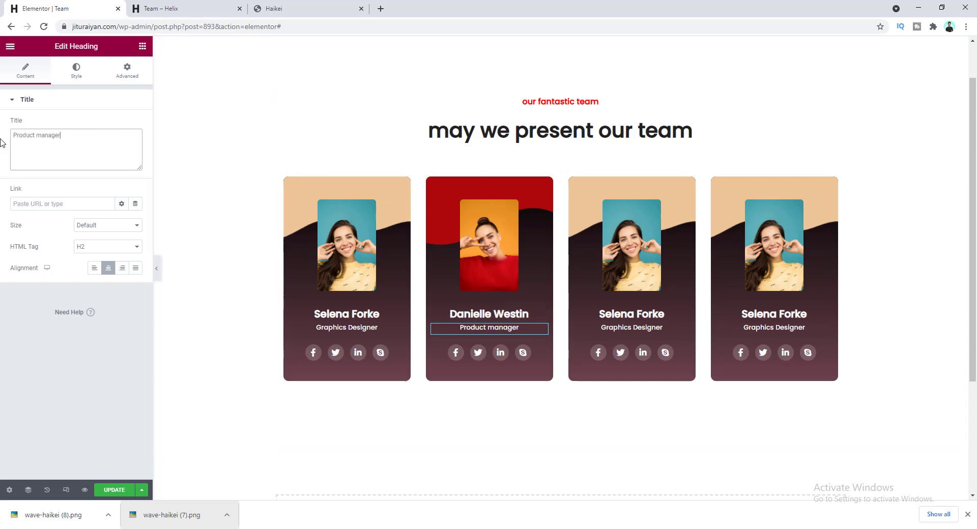
{"action": "key", "text": "Left"}
{"action": "key", "text": "Left"}
{"action": "key", "text": "Left"}
{"action": "key", "text": "Left"}
{"action": "key", "text": "Left"}
{"action": "key", "text": "Left"}
{"action": "key", "text": "BackSpace"}
{"action": "type", "text": "M"}
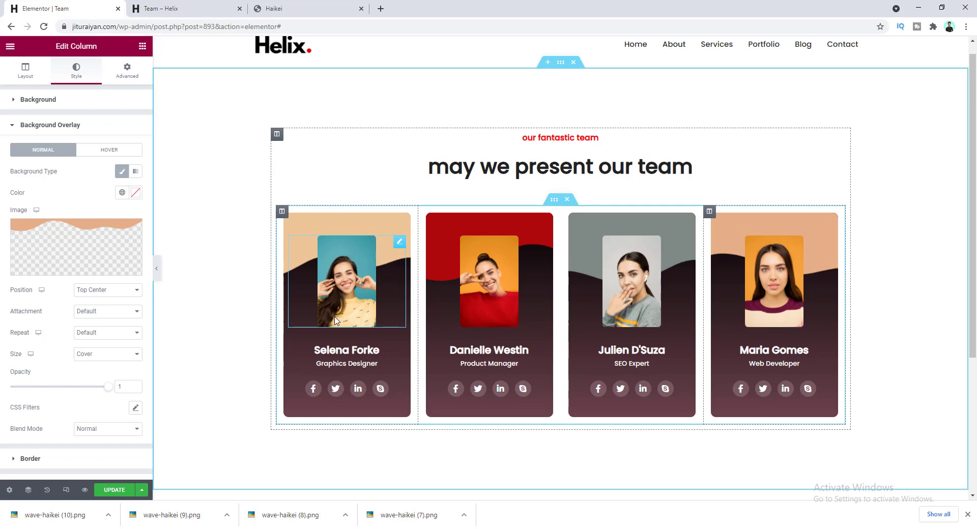
Paste the hover photo-enlarge CSS into the first card column's Advanced Custom CSS.
{"action": "left_click", "coordinate": [282, 212]}
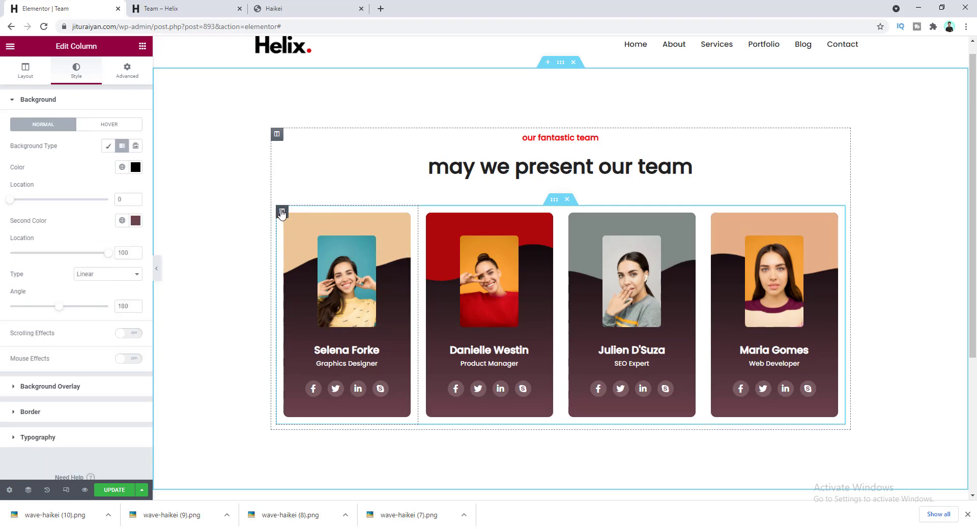
{"action": "left_click", "coordinate": [125, 80]}
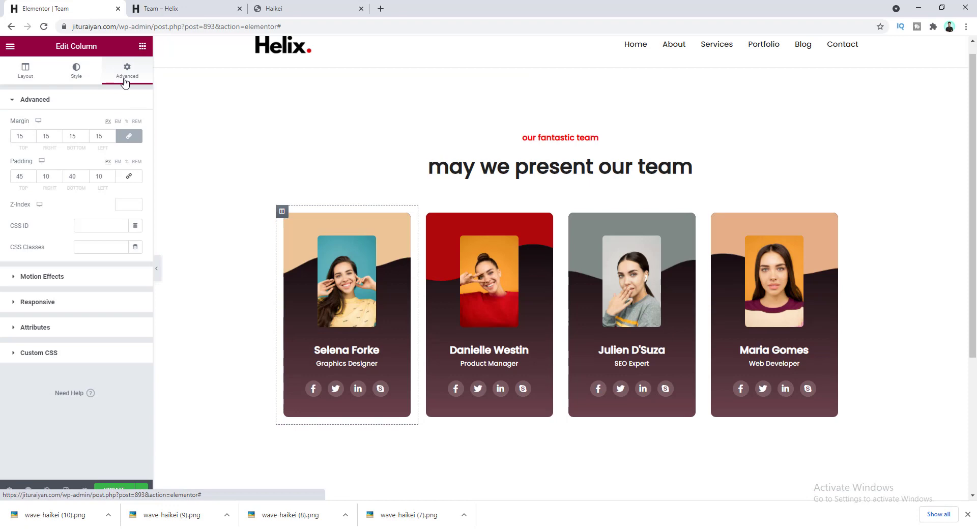
{"action": "left_click", "coordinate": [80, 362]}
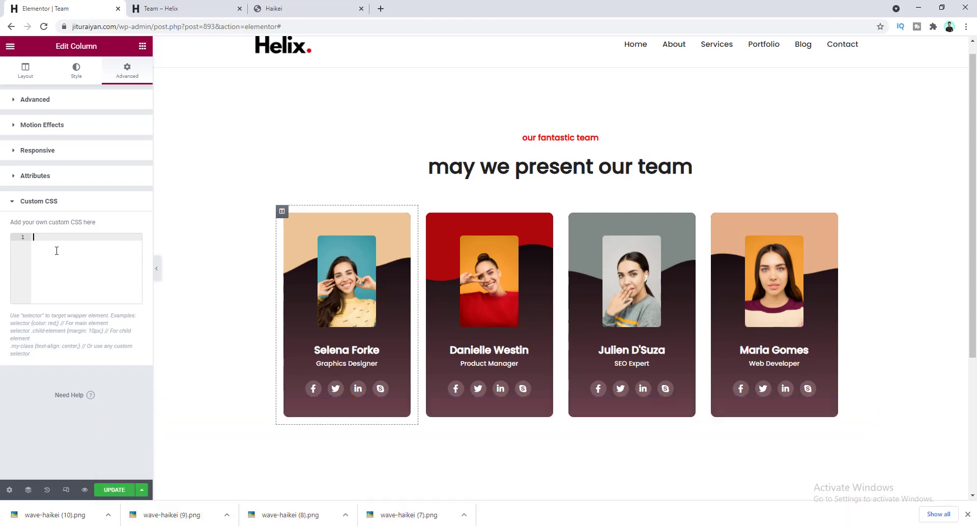
{"action": "key", "text": "ctrl+v"}
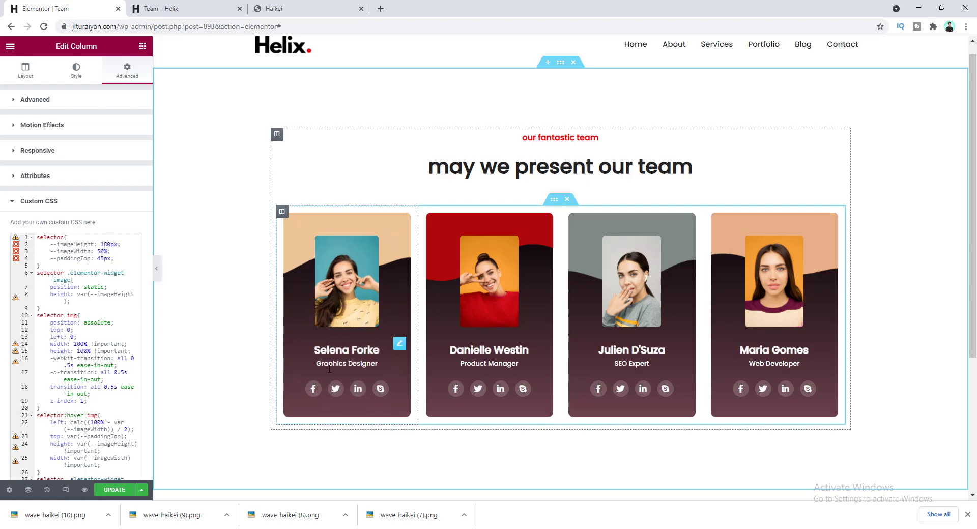
{"action": "scroll", "coordinate": [87, 327], "scroll_direction": "down", "scroll_amount": 5}
{"action": "scroll", "coordinate": [87, 328], "scroll_direction": "up", "scroll_amount": 5}
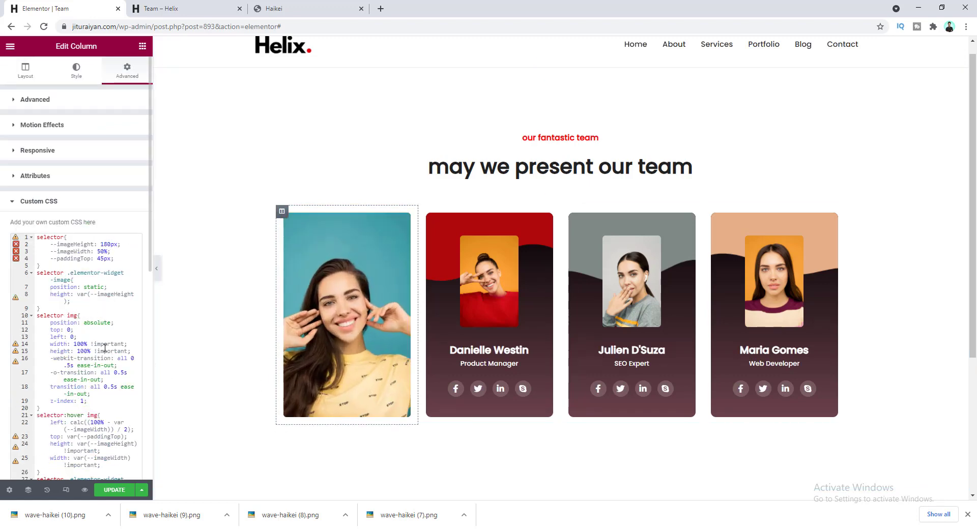
{"action": "scroll", "coordinate": [105, 348], "scroll_direction": "down", "scroll_amount": 6}
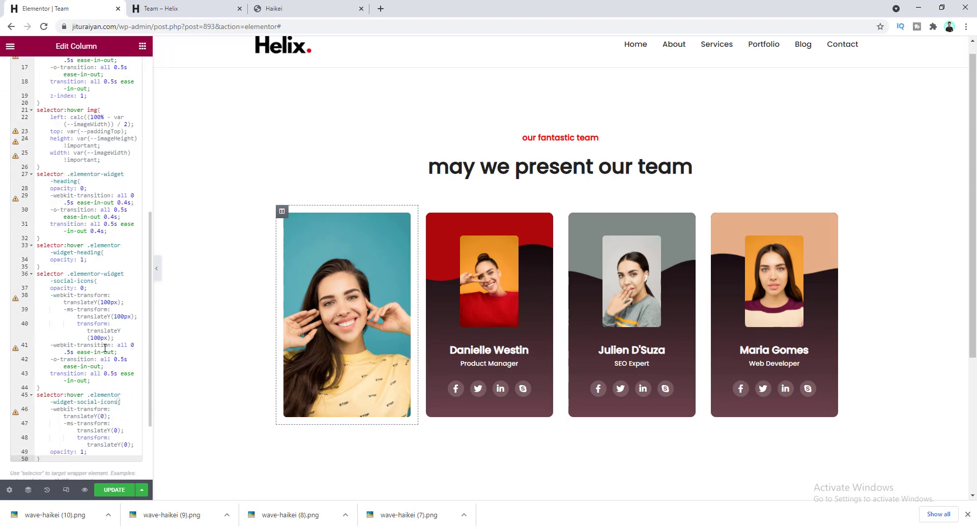
{"action": "scroll", "coordinate": [92, 382], "scroll_direction": "up", "scroll_amount": 6}
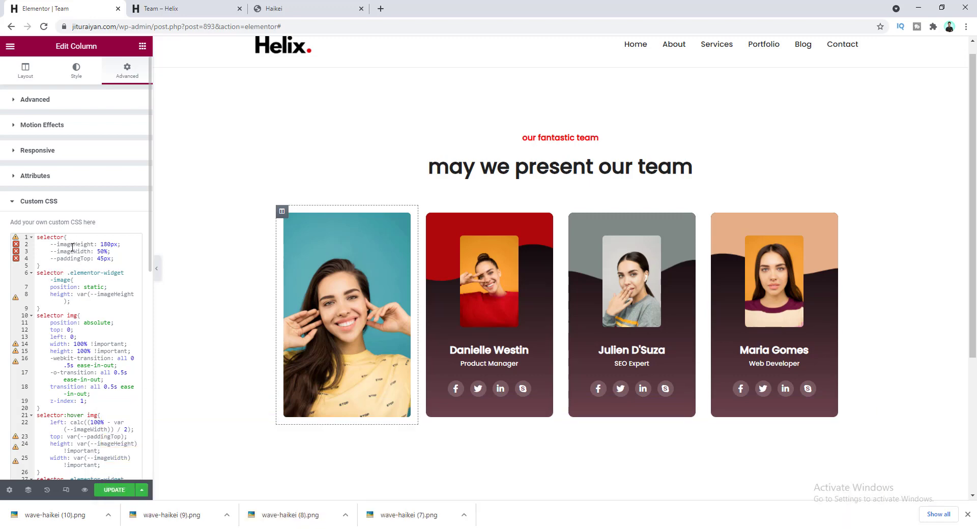
{"action": "double_click", "coordinate": [75, 245]}
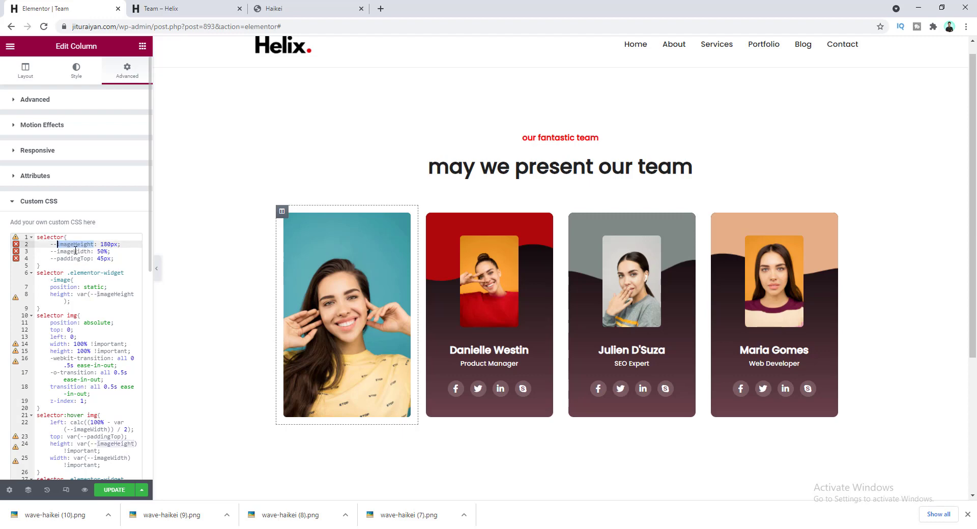
{"action": "double_click", "coordinate": [75, 251]}
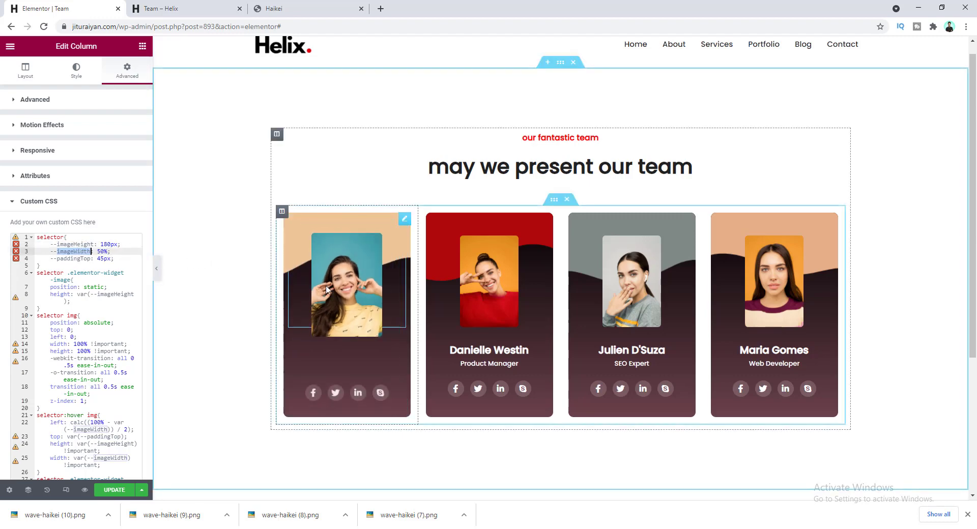
{"action": "left_click", "coordinate": [339, 266]}
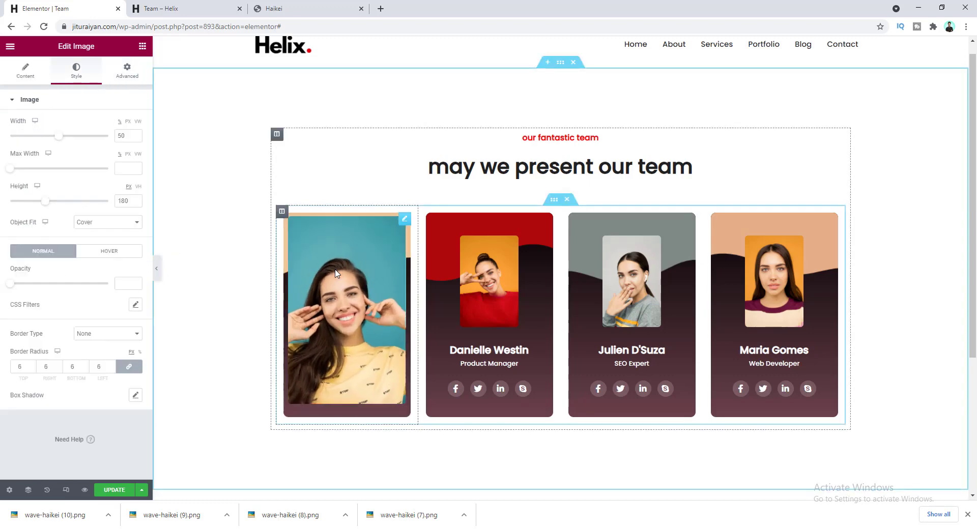
{"action": "left_click", "coordinate": [282, 212]}
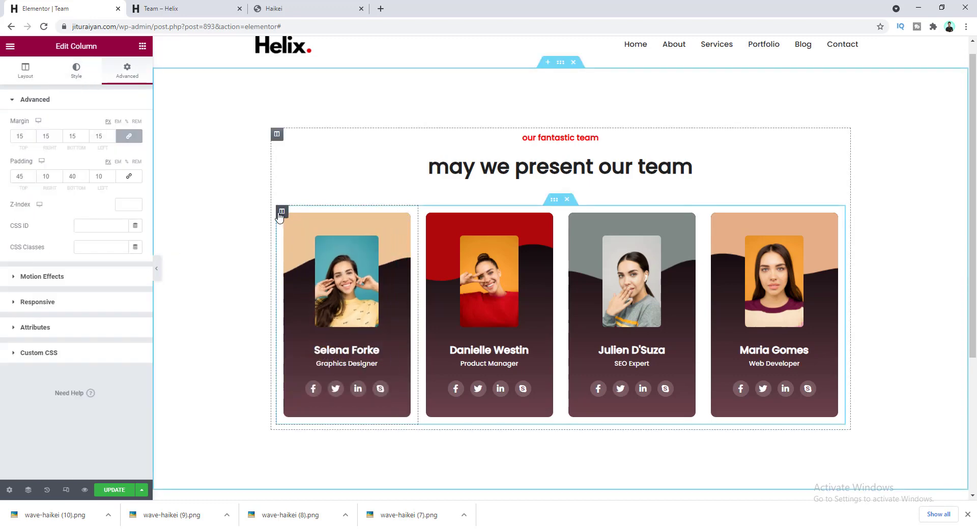
{"action": "left_click", "coordinate": [73, 353]}
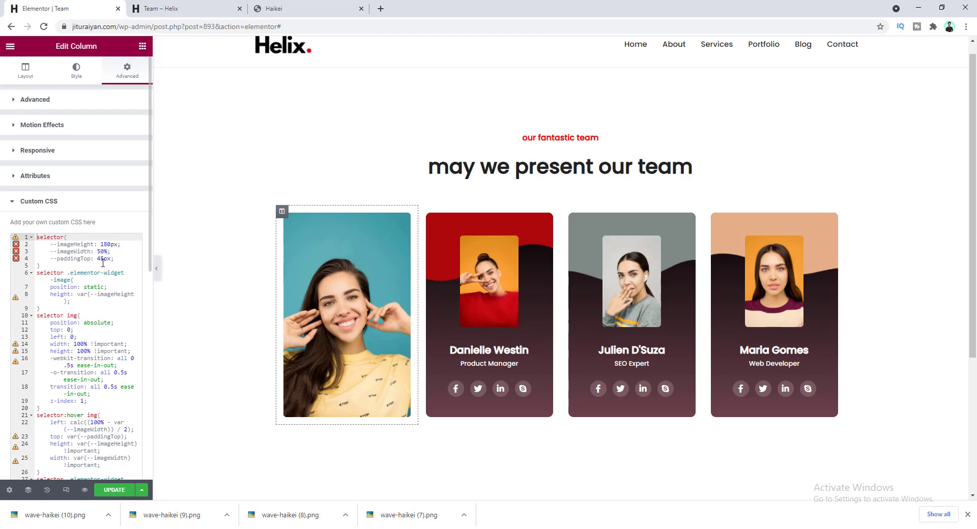
{"action": "left_click", "coordinate": [66, 99]}
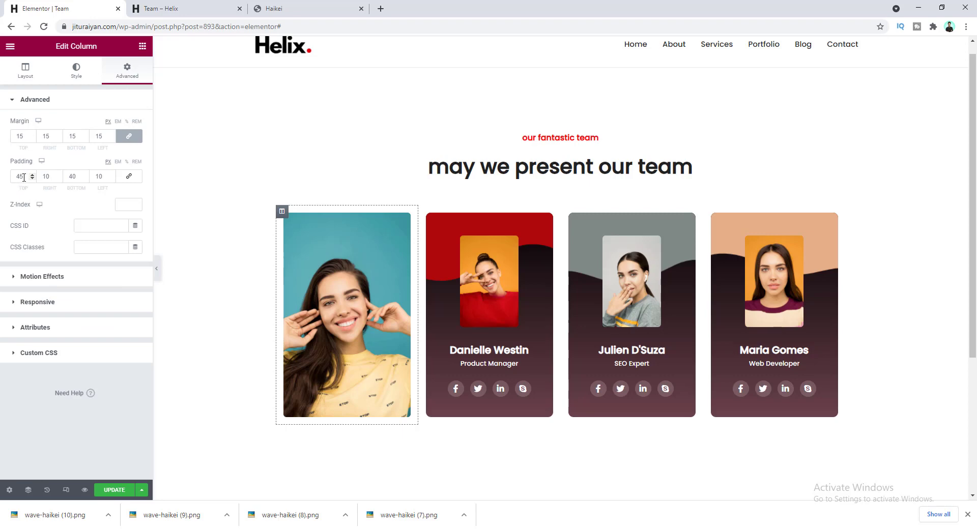
{"action": "left_click", "coordinate": [65, 353]}
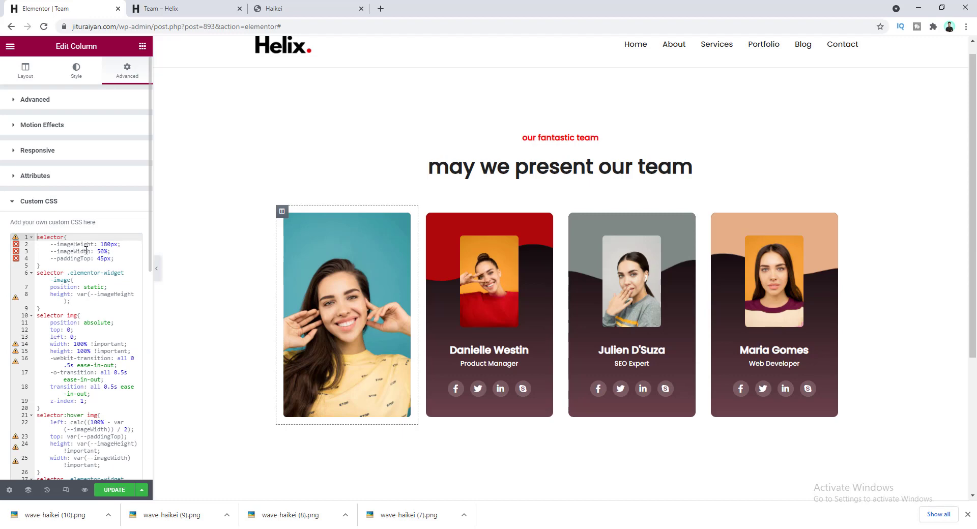
{"action": "scroll", "coordinate": [87, 261], "scroll_direction": "down", "scroll_amount": 4}
{"action": "scroll", "coordinate": [84, 296], "scroll_direction": "up", "scroll_amount": 4}
{"action": "scroll", "coordinate": [74, 307], "scroll_direction": "down", "scroll_amount": 6}
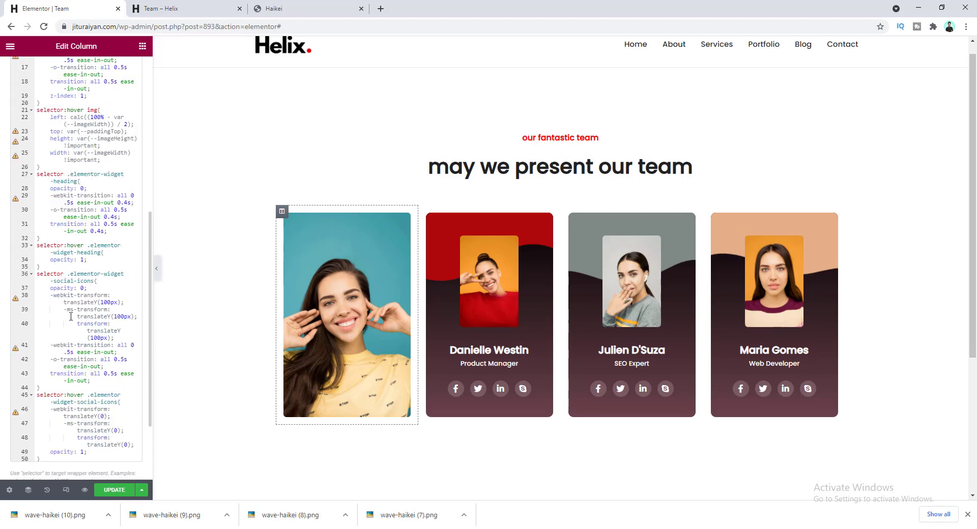
Copy the hover CSS and paste it into the second card column's Custom CSS.
{"action": "left_click", "coordinate": [84, 311]}
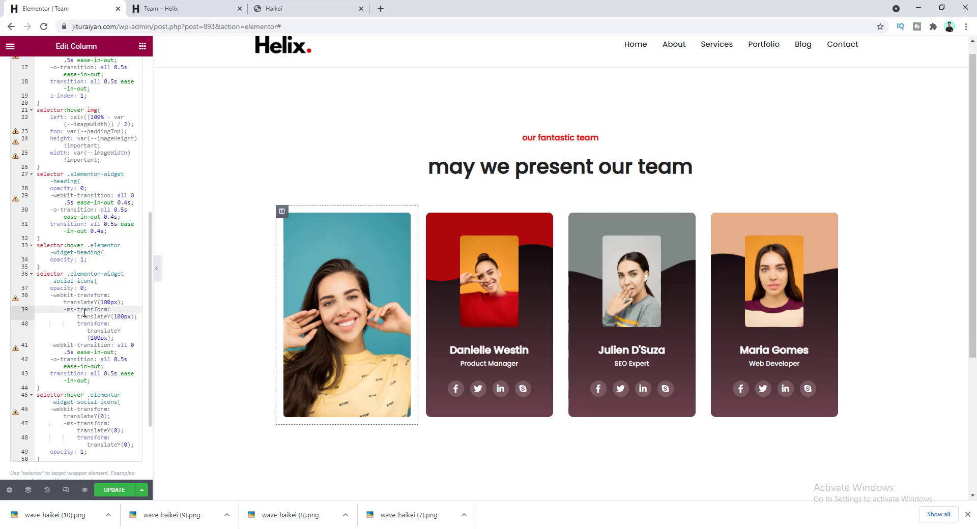
{"action": "key", "text": "ctrl+a"}
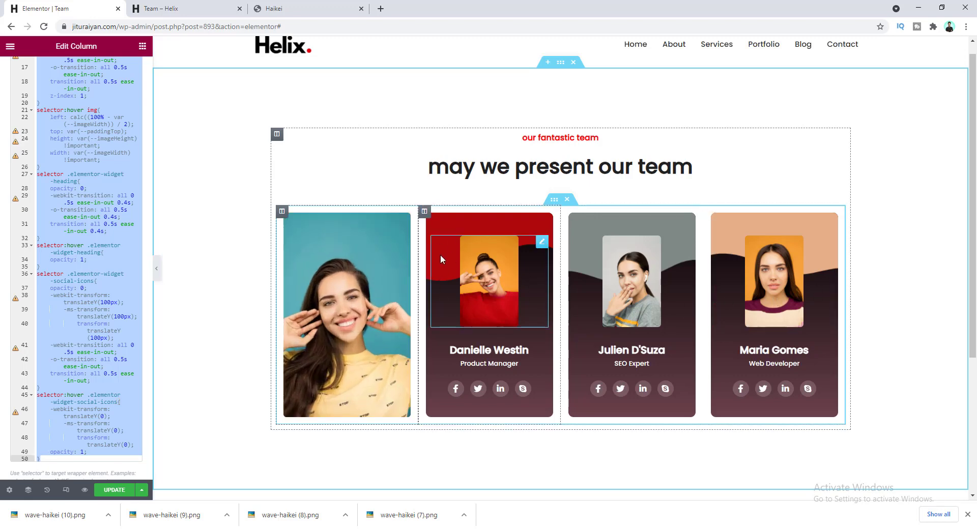
{"action": "left_click", "coordinate": [425, 212]}
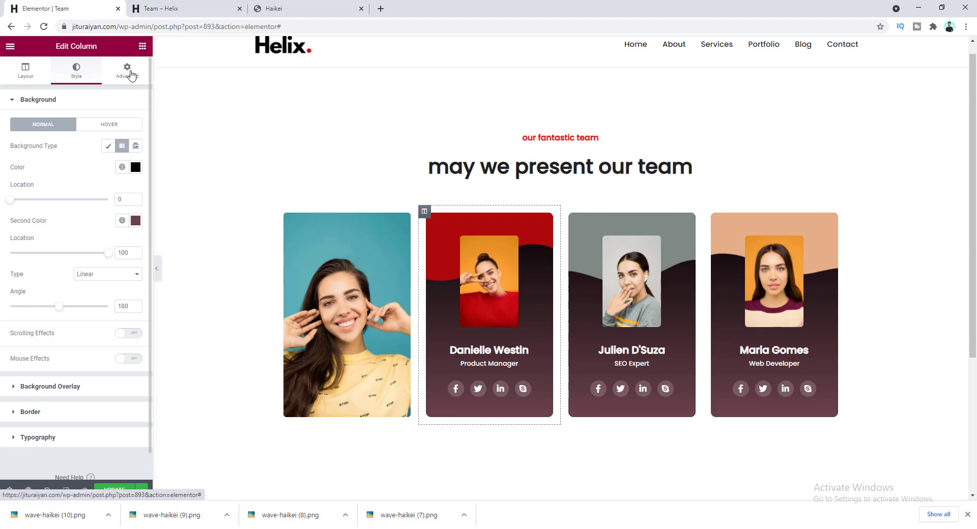
{"action": "left_click", "coordinate": [128, 71]}
{"action": "left_click", "coordinate": [69, 355]}
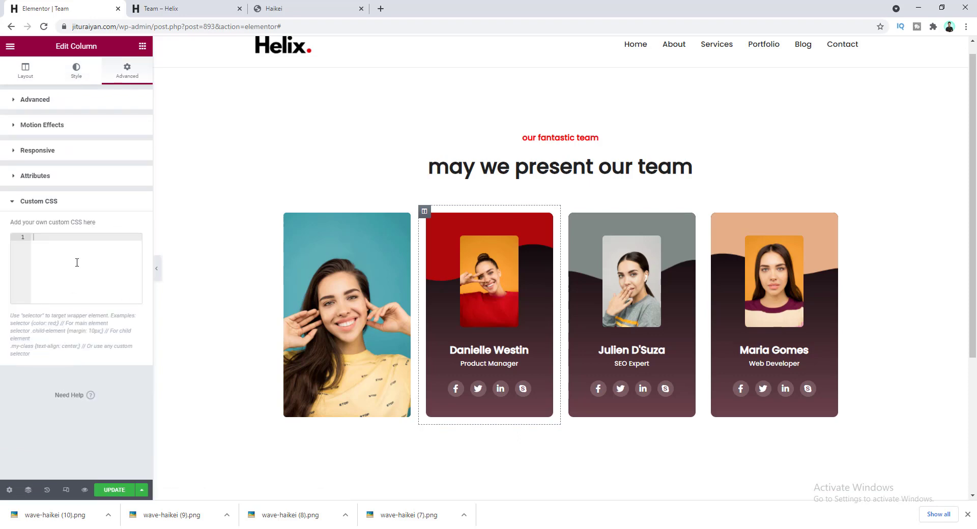
{"action": "key", "text": "ctrl+v"}
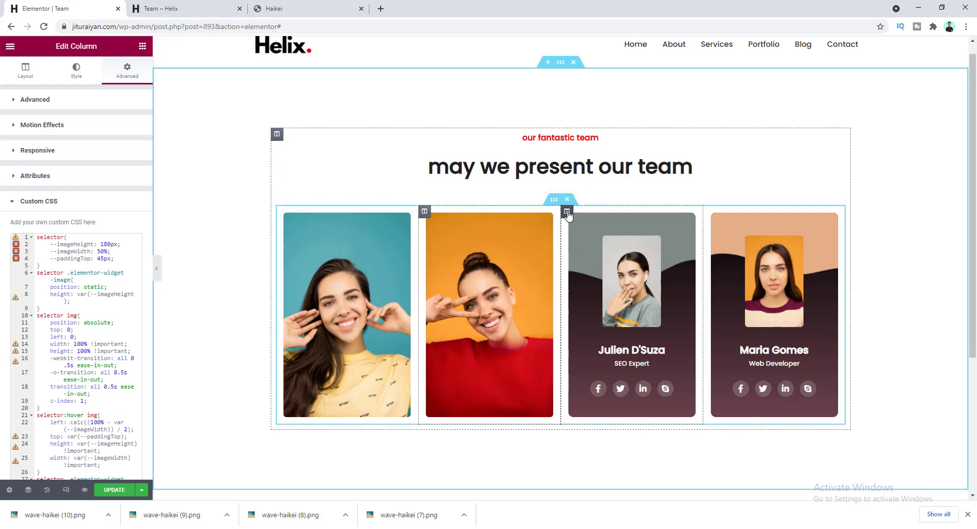
Paste the same hover CSS into the third and fourth card columns' Custom CSS.
{"action": "left_click", "coordinate": [567, 211]}
{"action": "left_click", "coordinate": [127, 70]}
{"action": "left_click", "coordinate": [74, 349]}
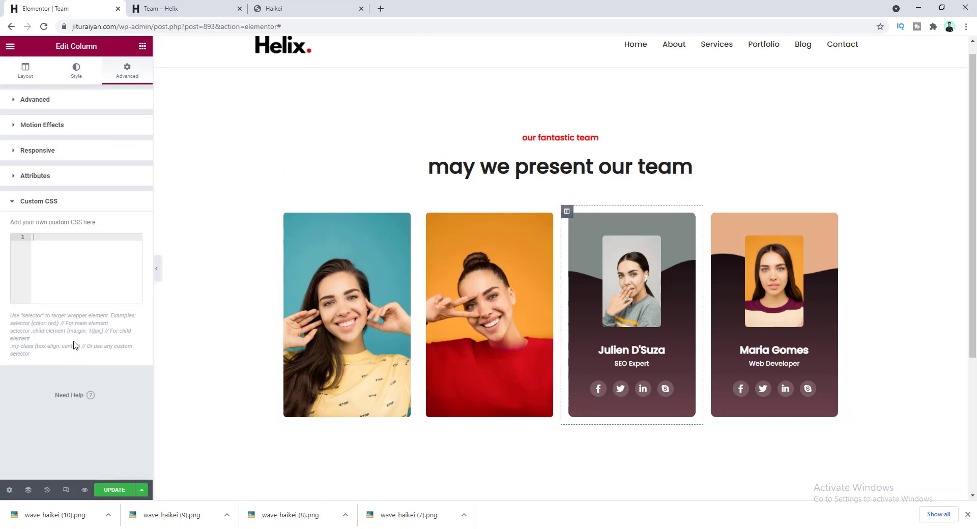
{"action": "key", "text": "ctrl+v"}
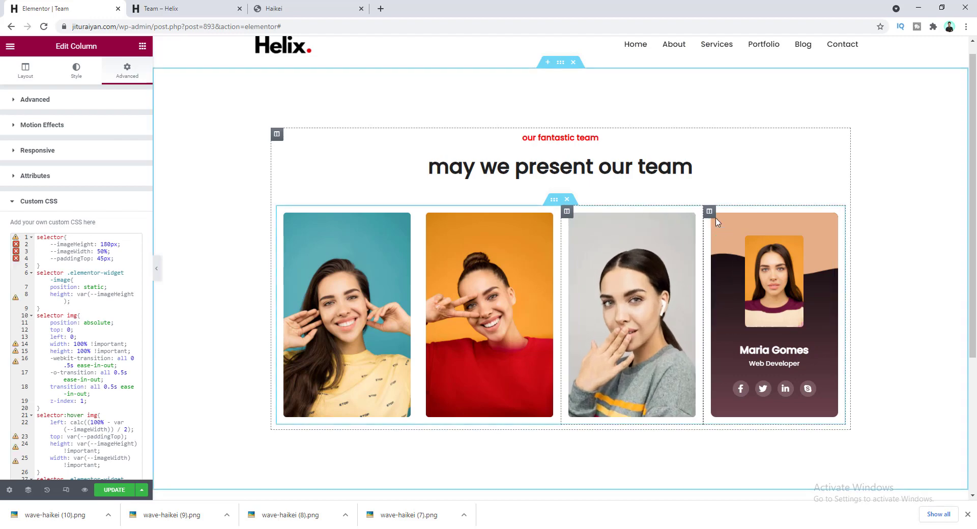
{"action": "left_click", "coordinate": [709, 211]}
{"action": "left_click", "coordinate": [128, 69]}
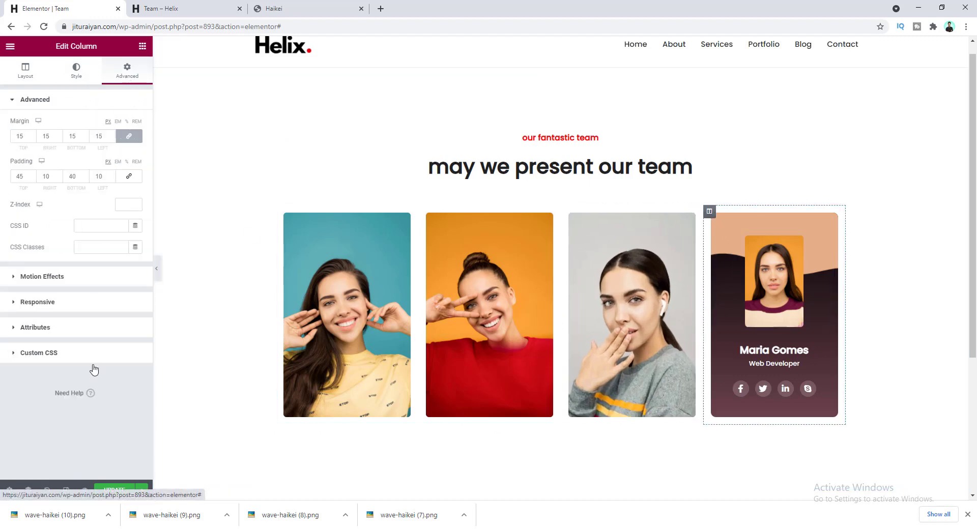
{"action": "left_click", "coordinate": [87, 353]}
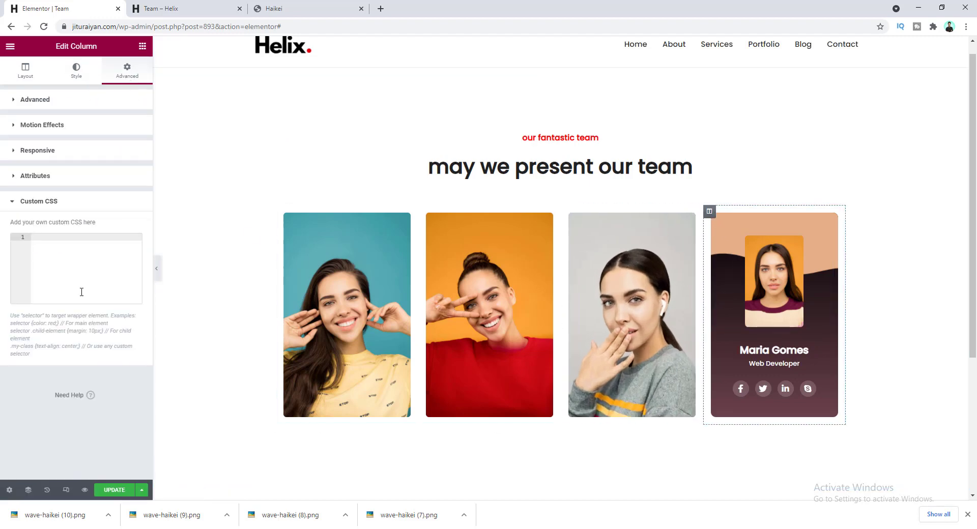
{"action": "key", "text": "ctrl+v"}
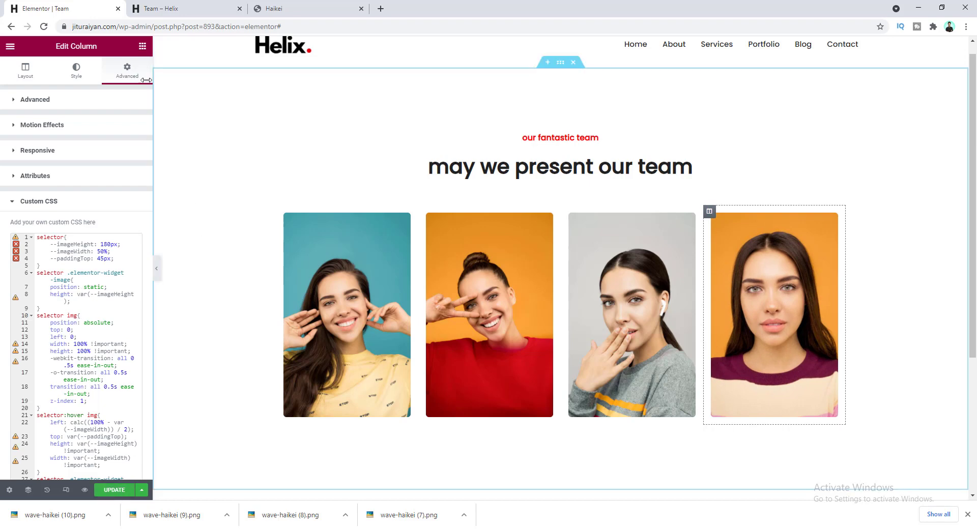
Update the page, review the published Team – Helix page, and go back to the editor.
{"action": "left_click", "coordinate": [114, 490]}
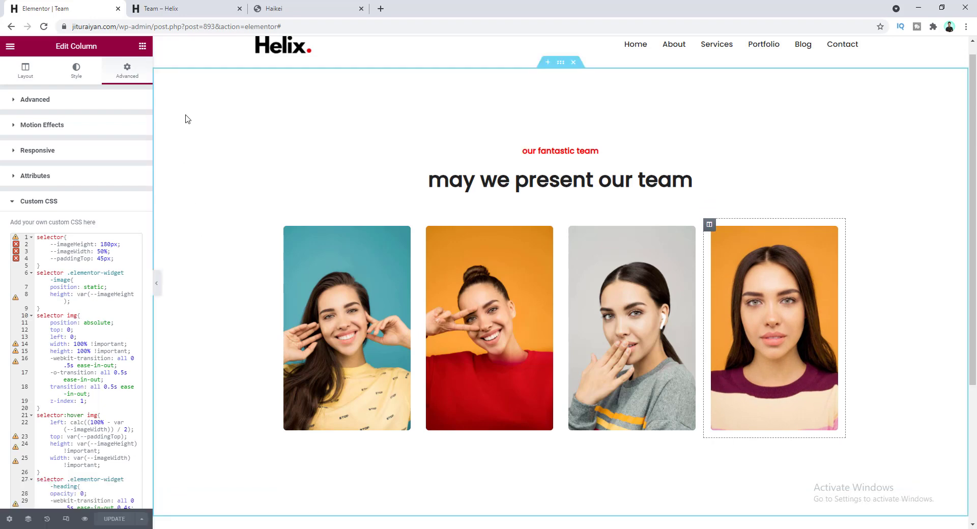
{"action": "left_click", "coordinate": [207, 6]}
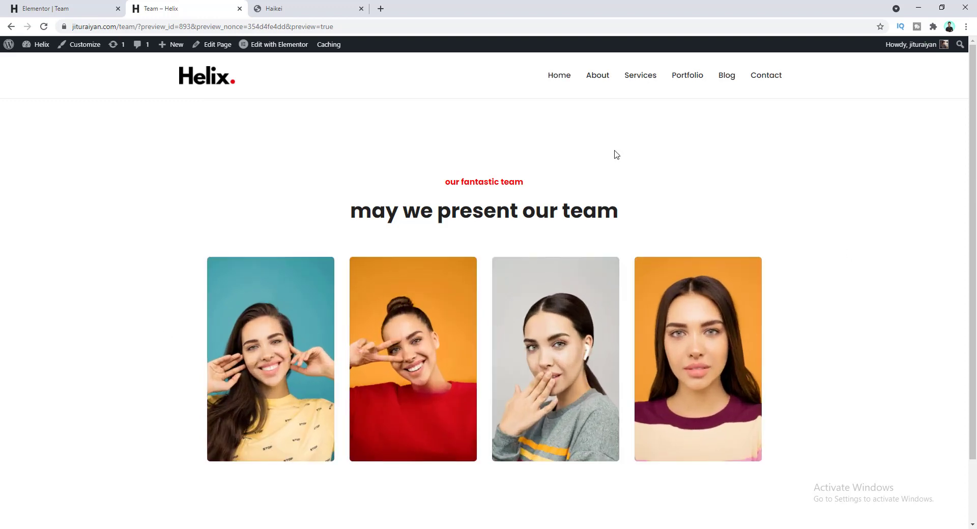
{"action": "left_click", "coordinate": [72, 5]}
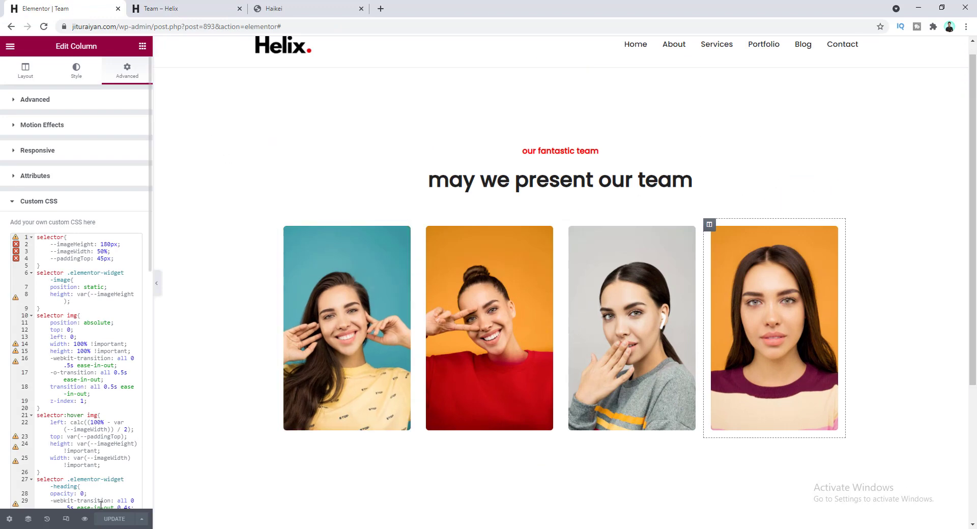
In tablet view, set the first and second member columns' width to 50.
{"action": "left_click", "coordinate": [66, 519]}
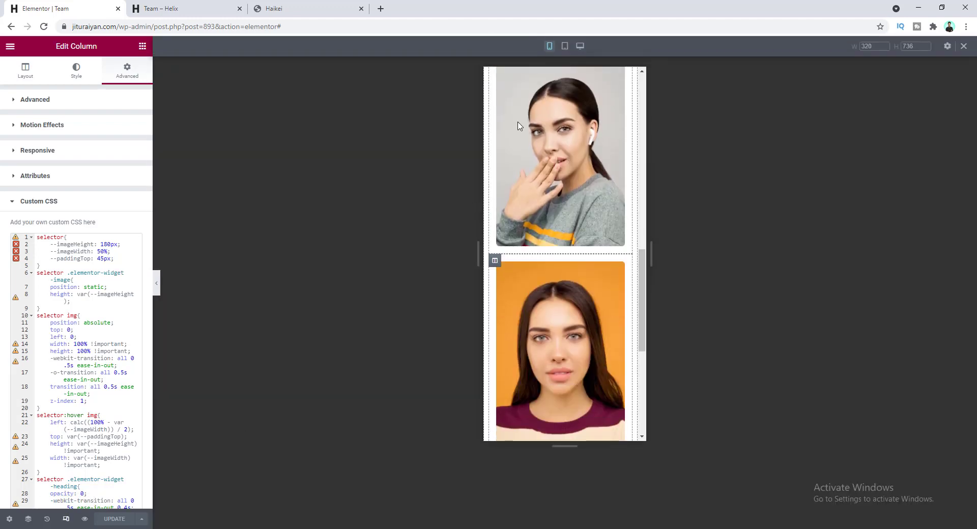
{"action": "left_click", "coordinate": [564, 46]}
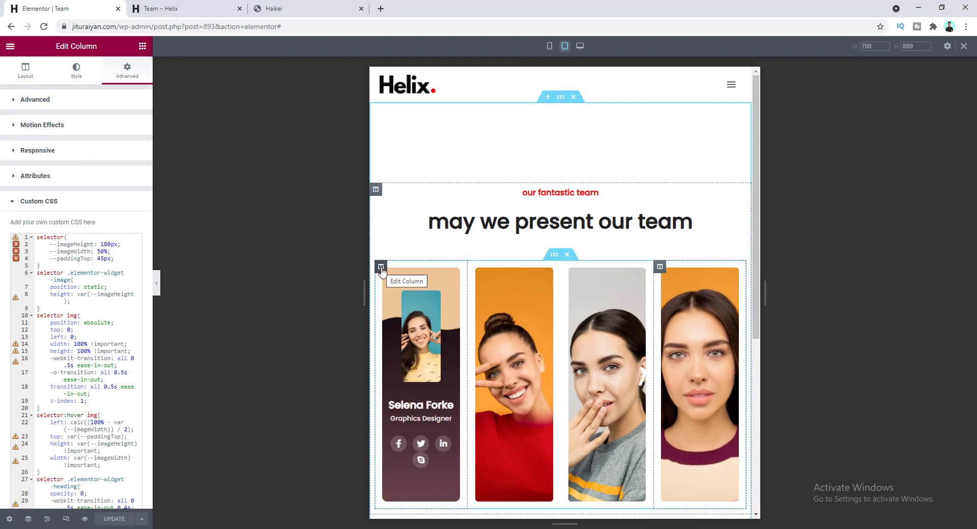
{"action": "left_click", "coordinate": [381, 268]}
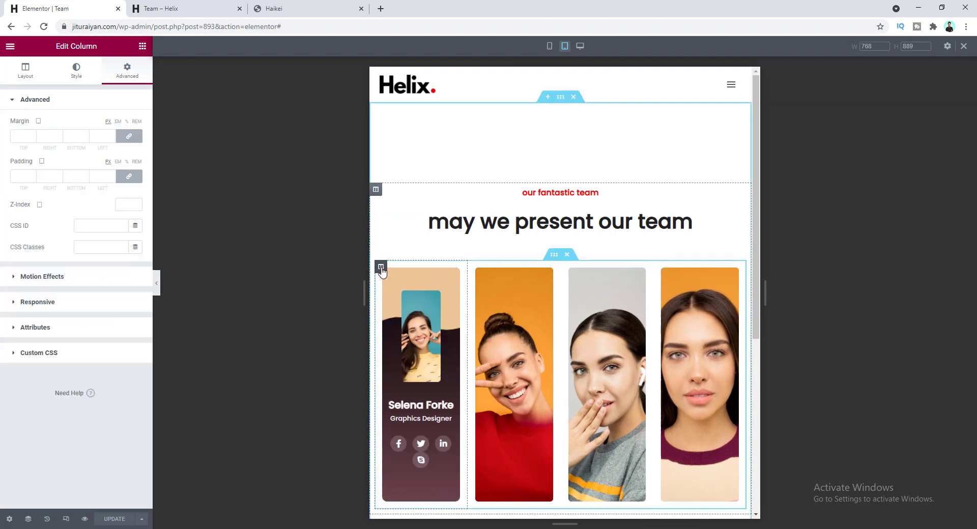
{"action": "left_click", "coordinate": [27, 77]}
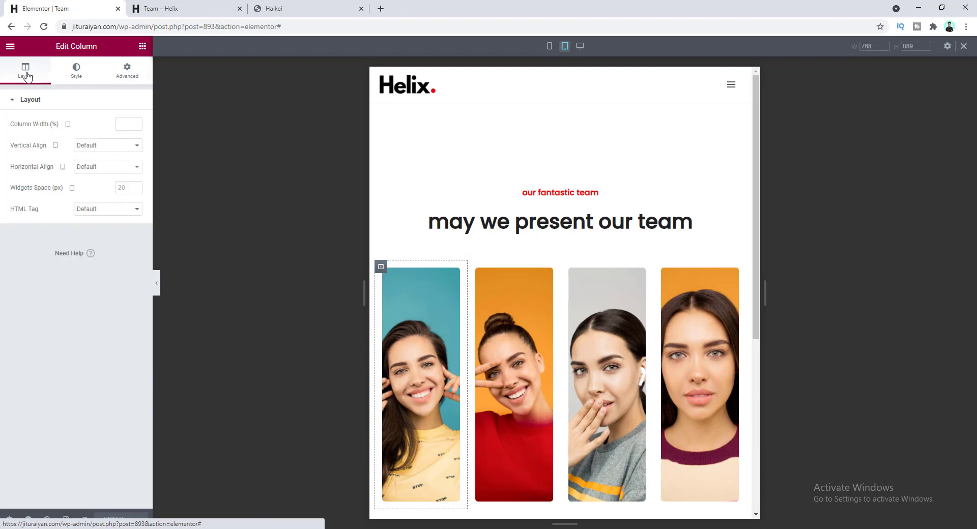
{"action": "left_click", "coordinate": [120, 124]}
{"action": "type", "text": "50"}
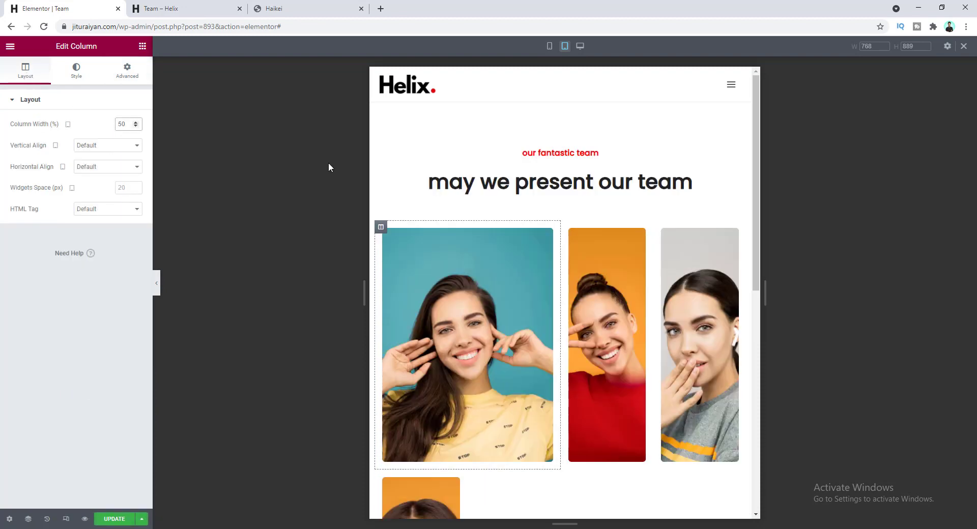
{"action": "left_click", "coordinate": [567, 227]}
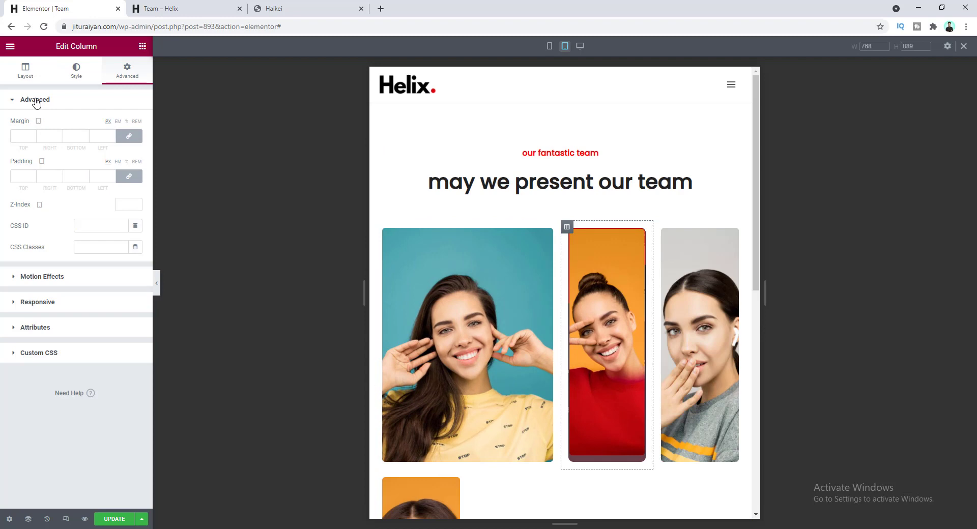
{"action": "left_click", "coordinate": [19, 78]}
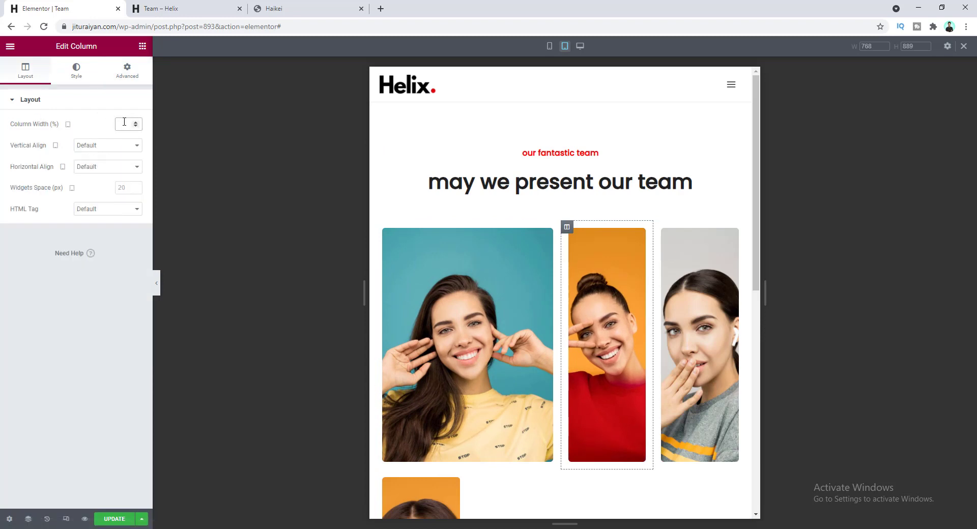
{"action": "left_click", "coordinate": [124, 123]}
{"action": "type", "text": "50"}
Set the third and fourth member columns' tablet width to 50.
{"action": "scroll", "coordinate": [454, 285], "scroll_direction": "down", "scroll_amount": 3}
{"action": "left_click", "coordinate": [380, 294]}
{"action": "left_click", "coordinate": [25, 71]}
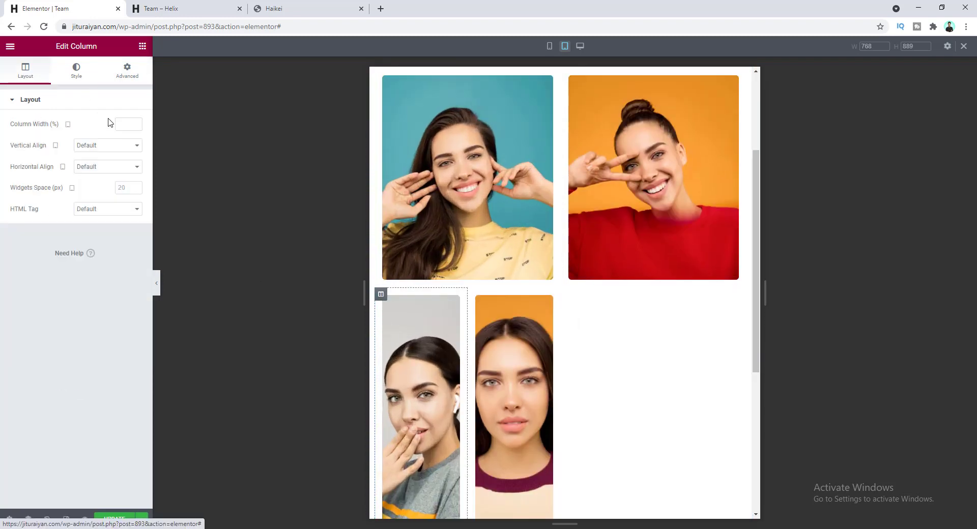
{"action": "type", "text": "50"}
{"action": "left_click", "coordinate": [567, 294]}
{"action": "left_click", "coordinate": [22, 76]}
{"action": "left_click", "coordinate": [121, 125]}
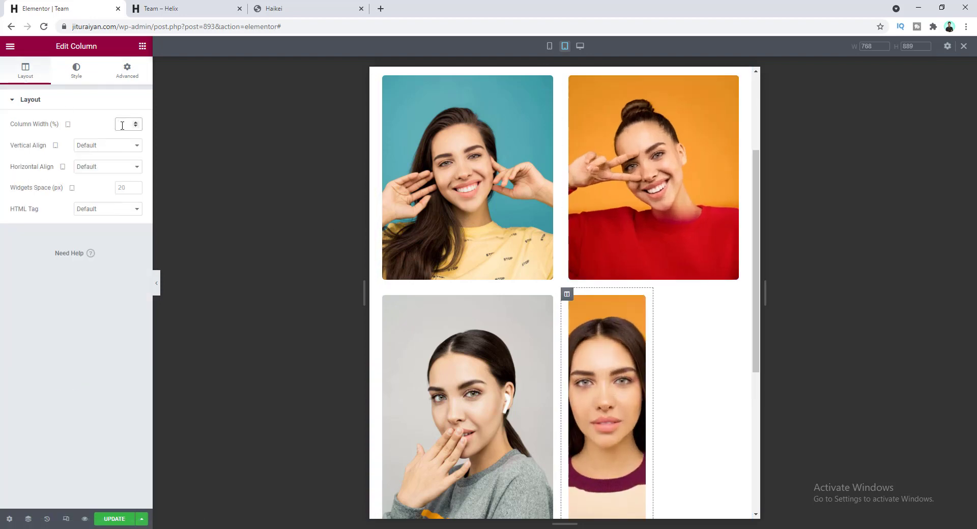
{"action": "type", "text": "50"}
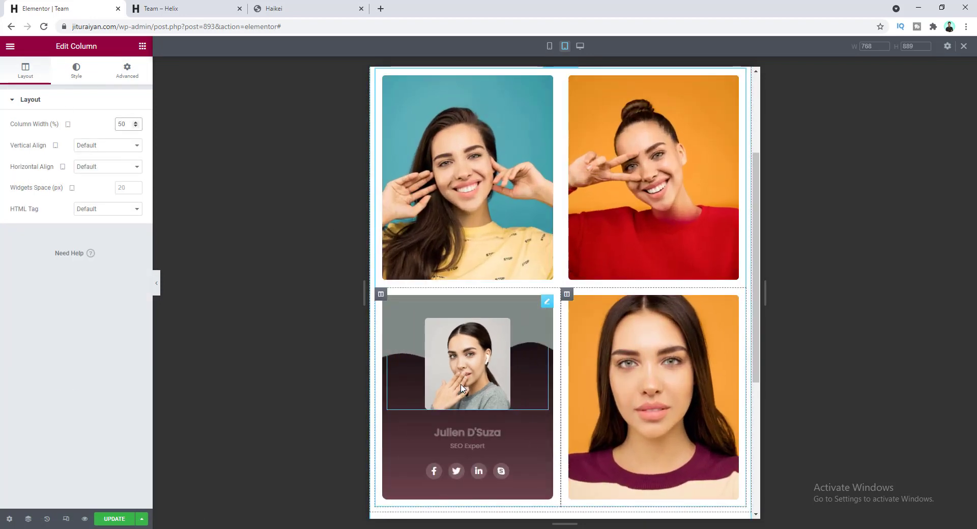
Preview the team section at mobile width, with the cards stacked singly.
{"action": "left_click", "coordinate": [549, 47]}
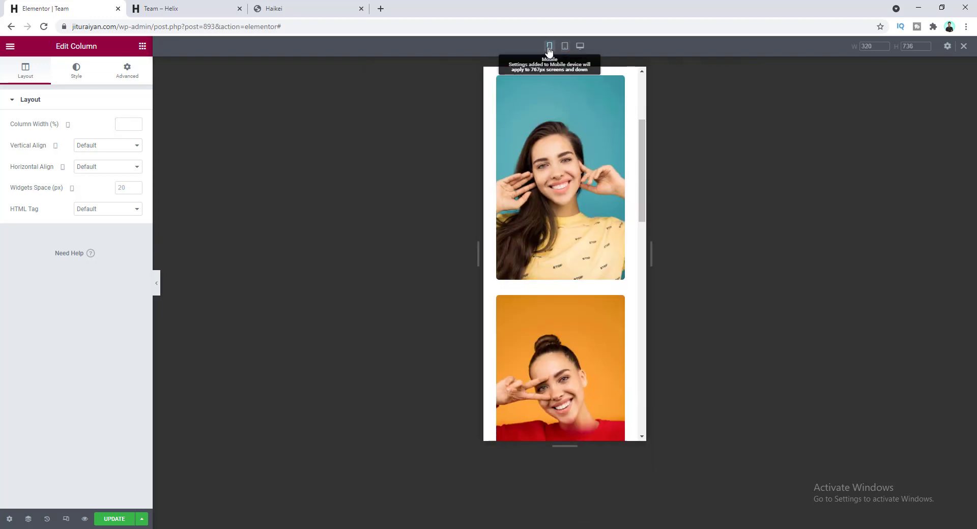
{"action": "scroll", "coordinate": [527, 167], "scroll_direction": "up", "scroll_amount": 8}
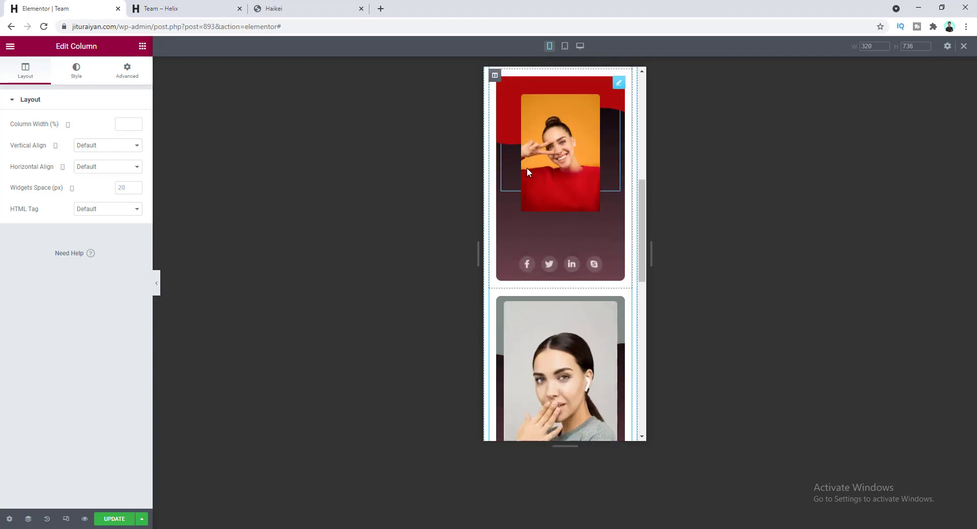
{"action": "scroll", "coordinate": [544, 228], "scroll_direction": "down", "scroll_amount": 9}
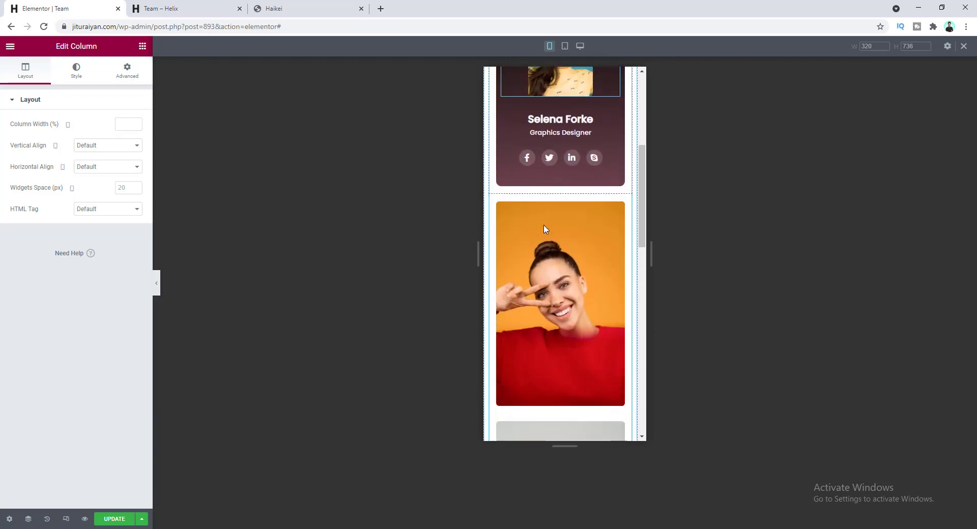